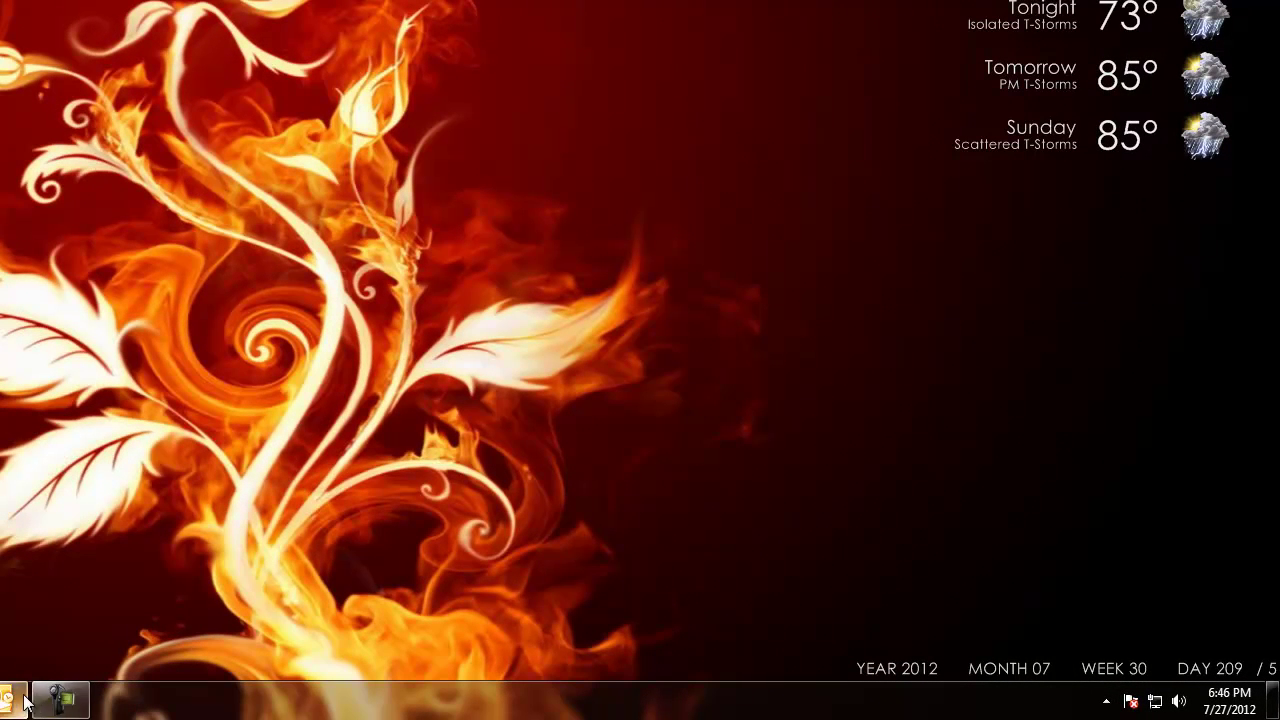
# Bring up Outlook and switch to Business Contact Manager's Contact Management view
pyautogui.moveTo(12, 702)
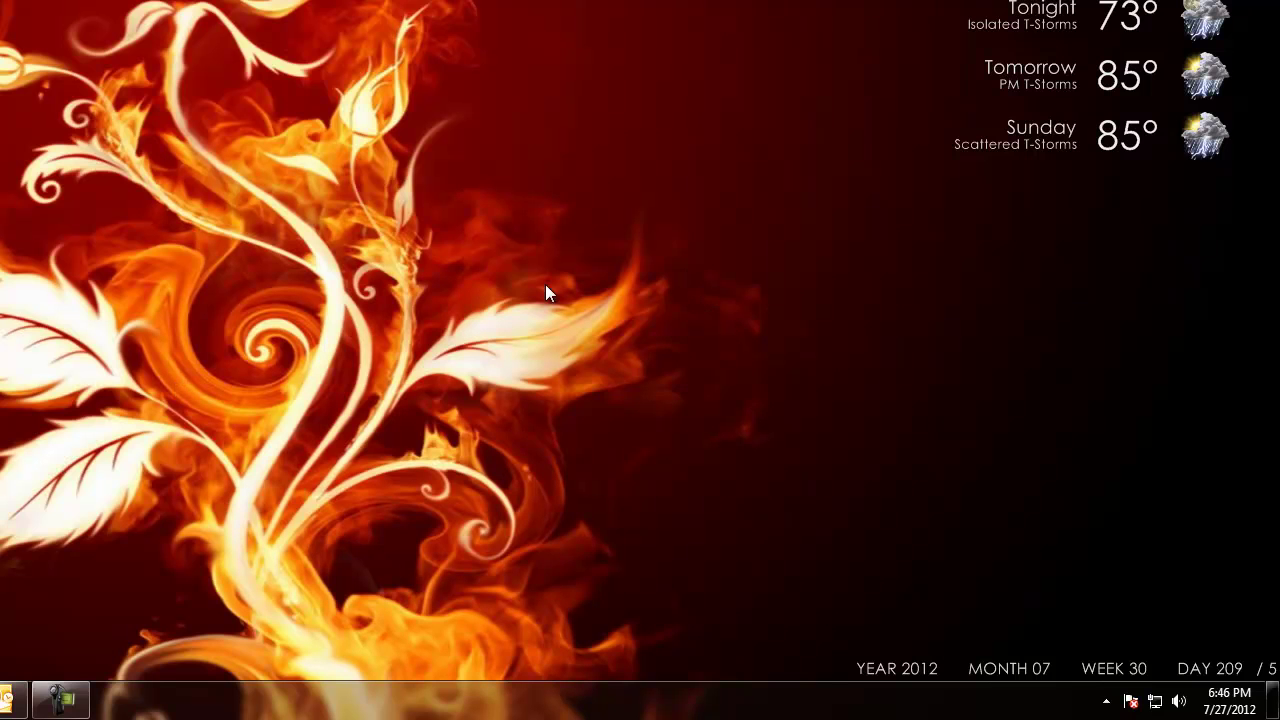
pyautogui.click(12, 700)
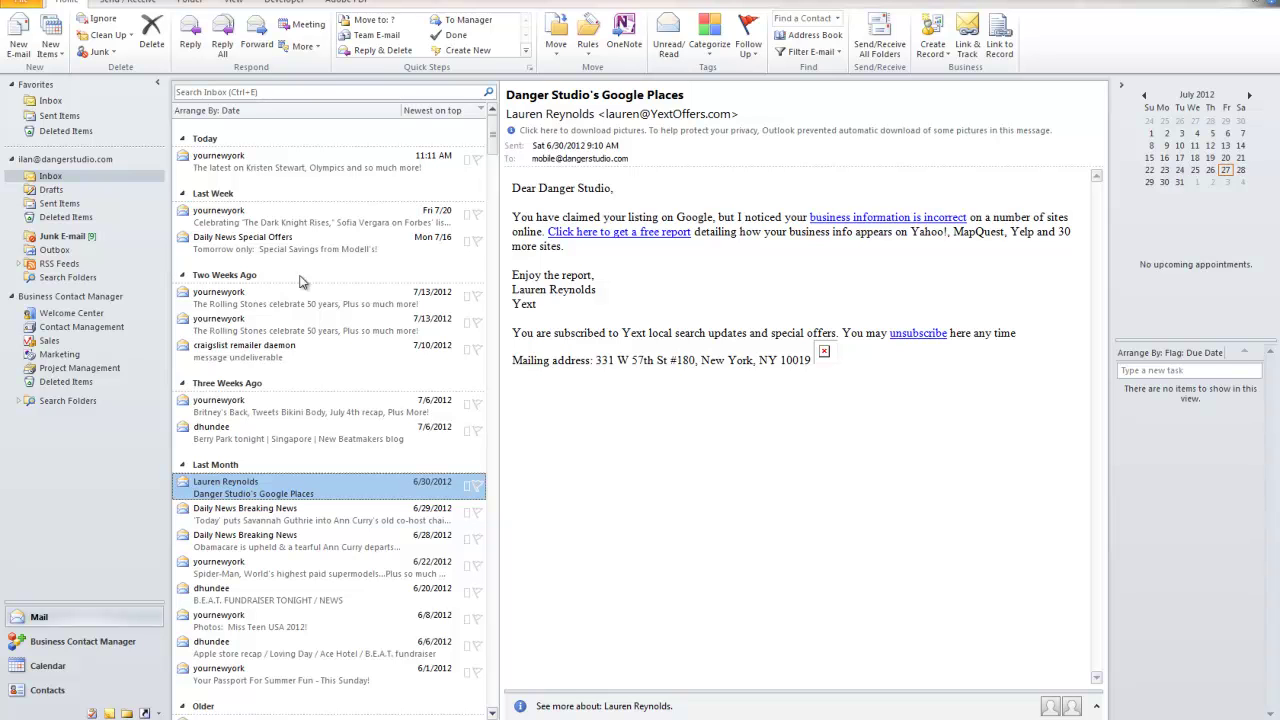
pyautogui.click(110, 327)
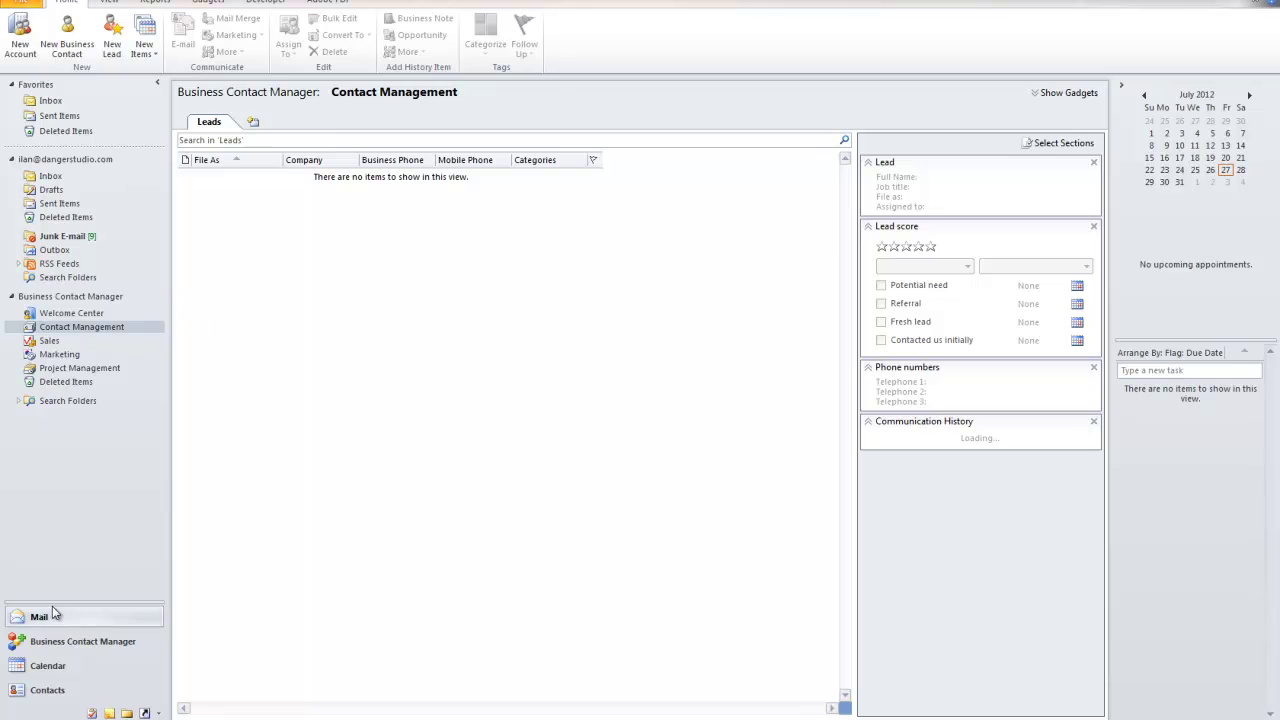
pyautogui.click(68, 643)
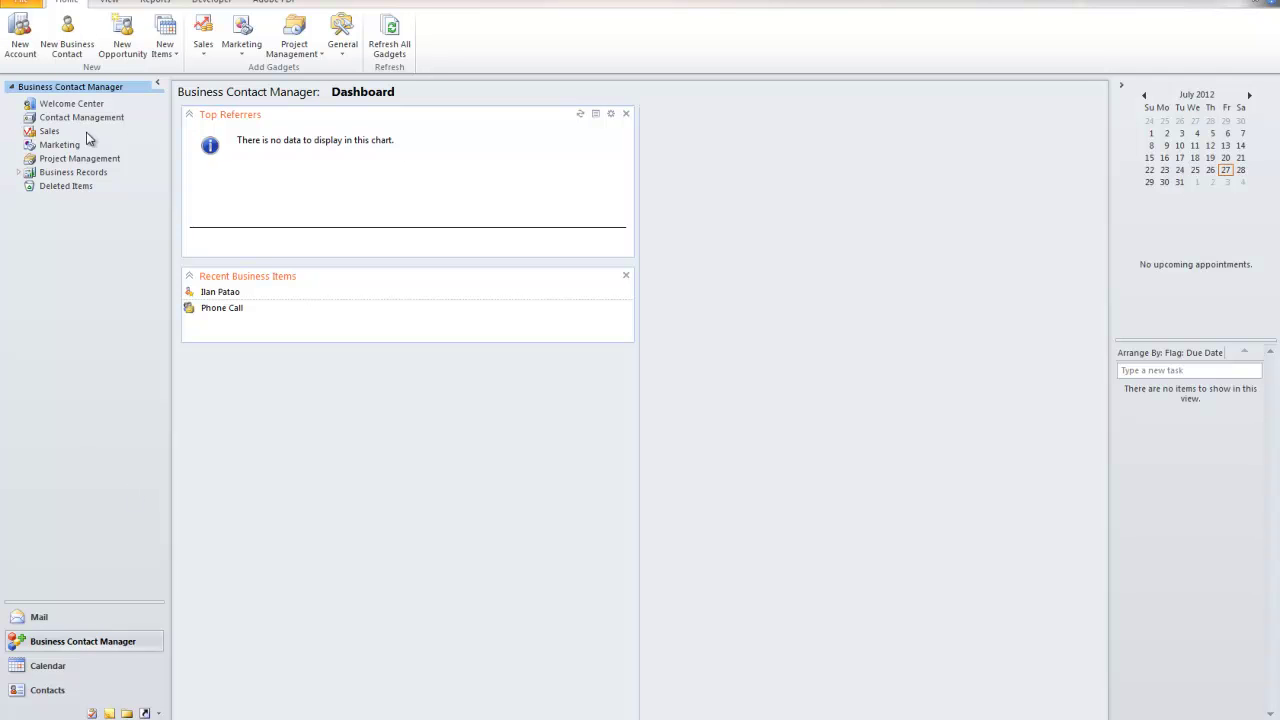
pyautogui.click(65, 615)
pyautogui.click(77, 330)
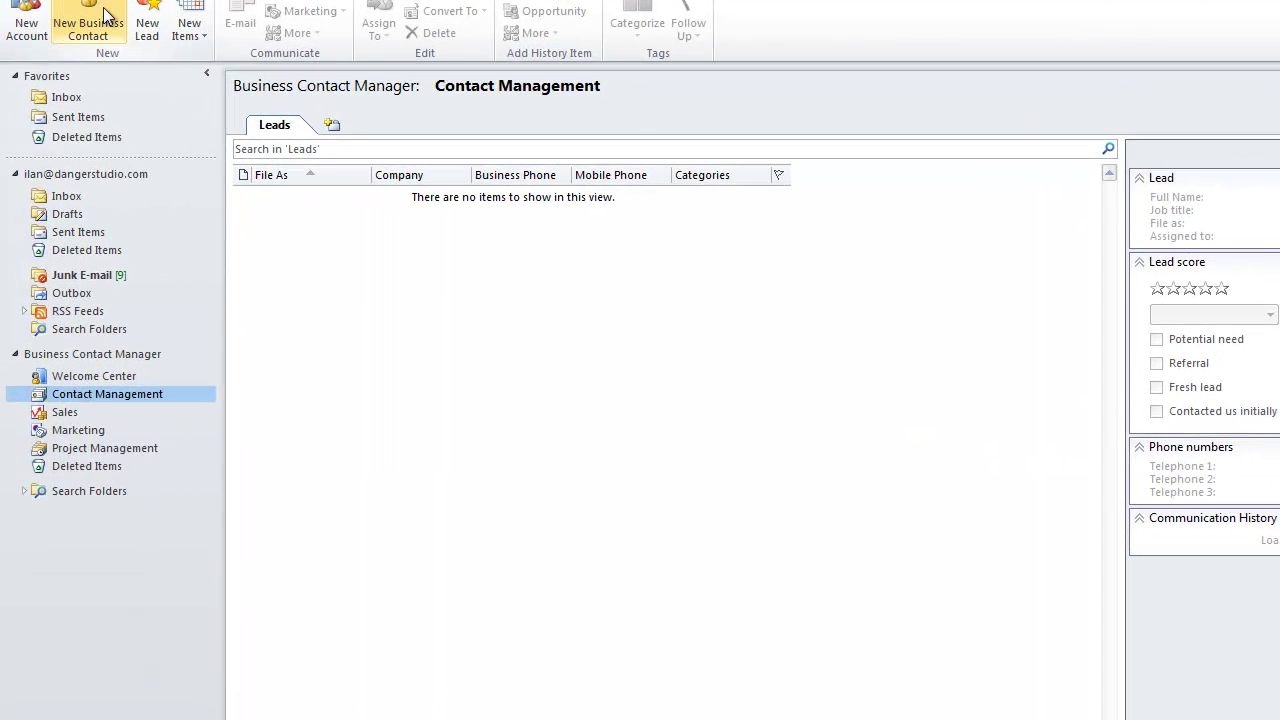
# Start a new lead and enter the contact's full name and job title Developer
pyautogui.click(147, 18)
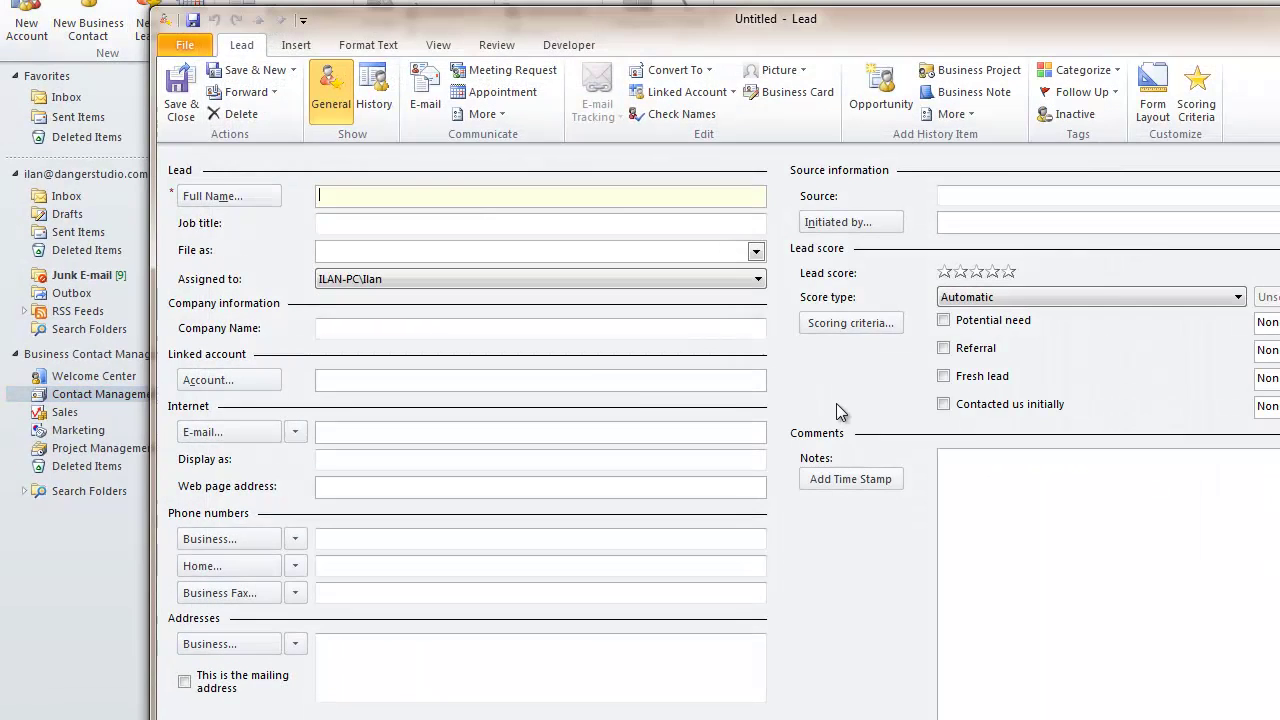
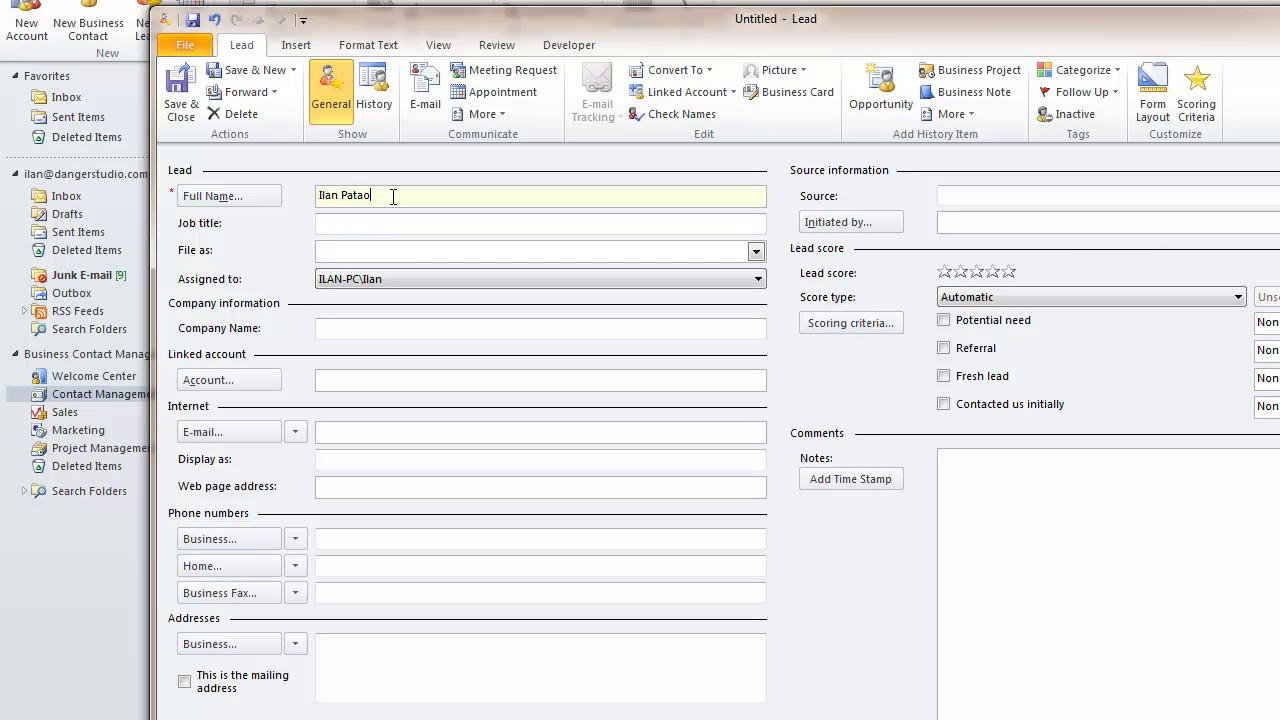
pyautogui.click(416, 220)
pyautogui.write('Developer')
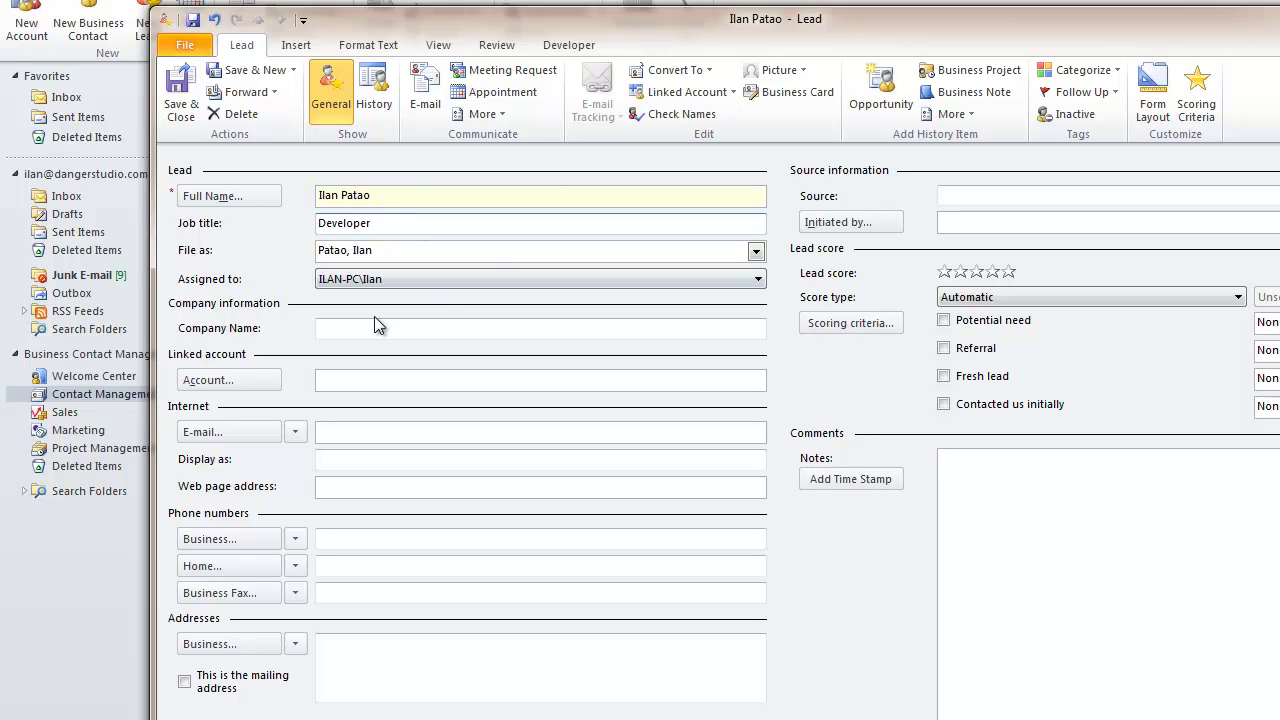
# Enter Danger Studio as the company name, then move to the e-mail field
pyautogui.click(377, 331)
pyautogui.write('Danger Studio')
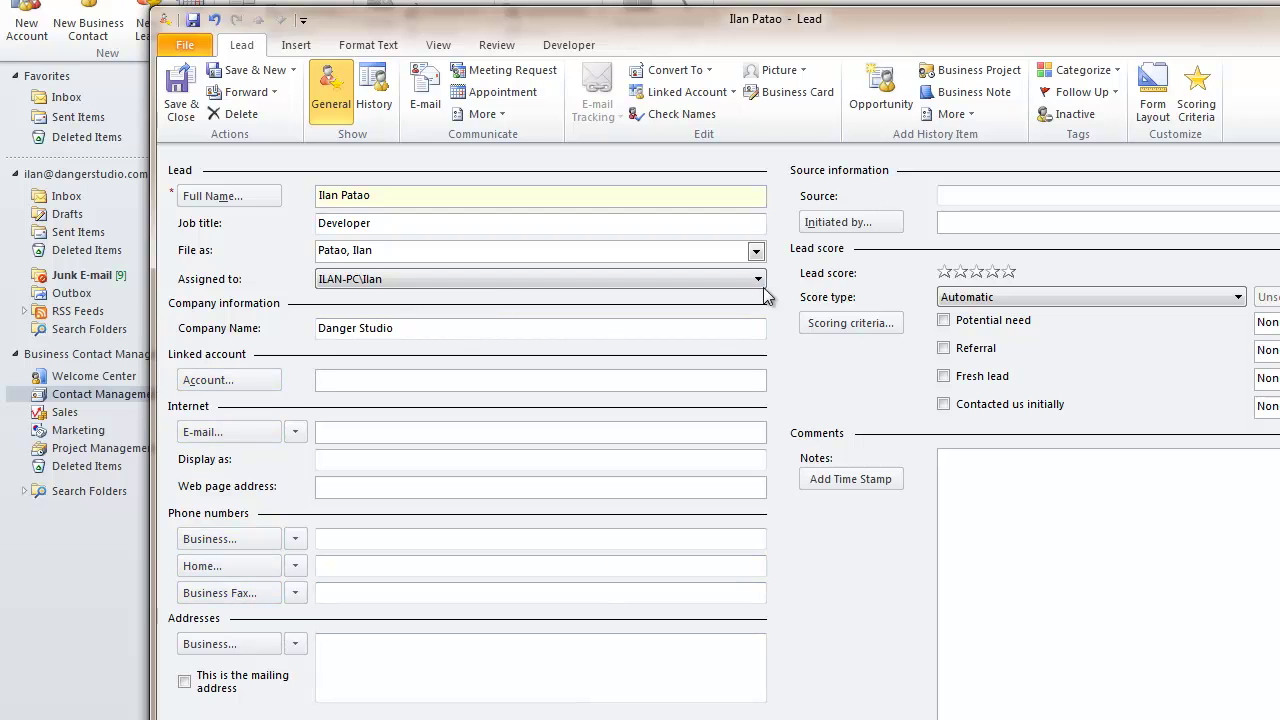
pyautogui.moveTo(405, 329); pyautogui.dragTo(322, 330)
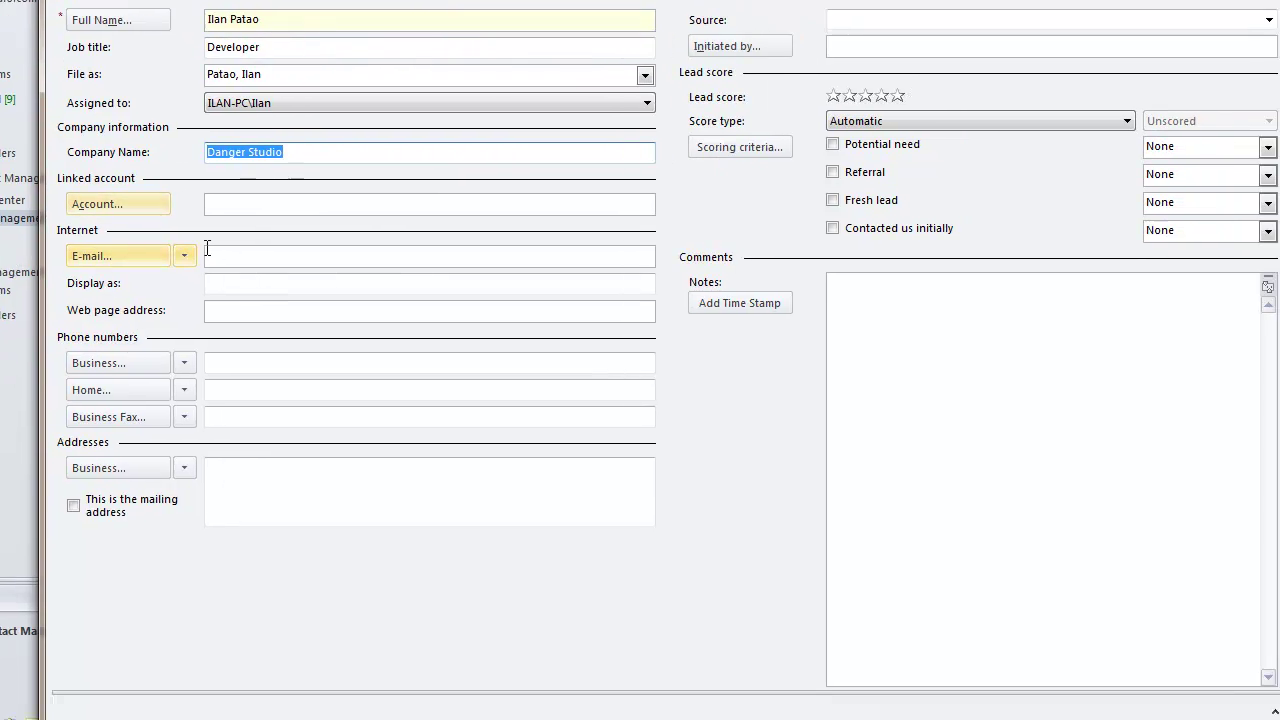
pyautogui.click(320, 423)
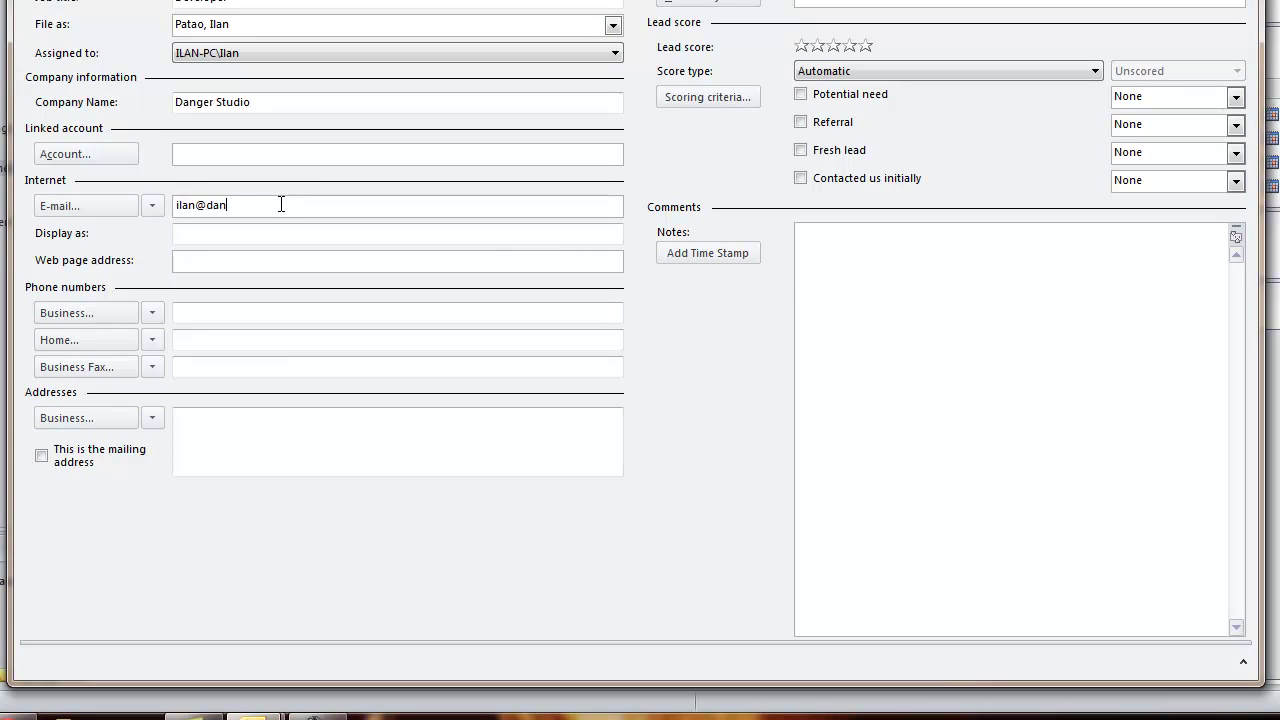
pyautogui.press('Tab')
pyautogui.press('Tab')
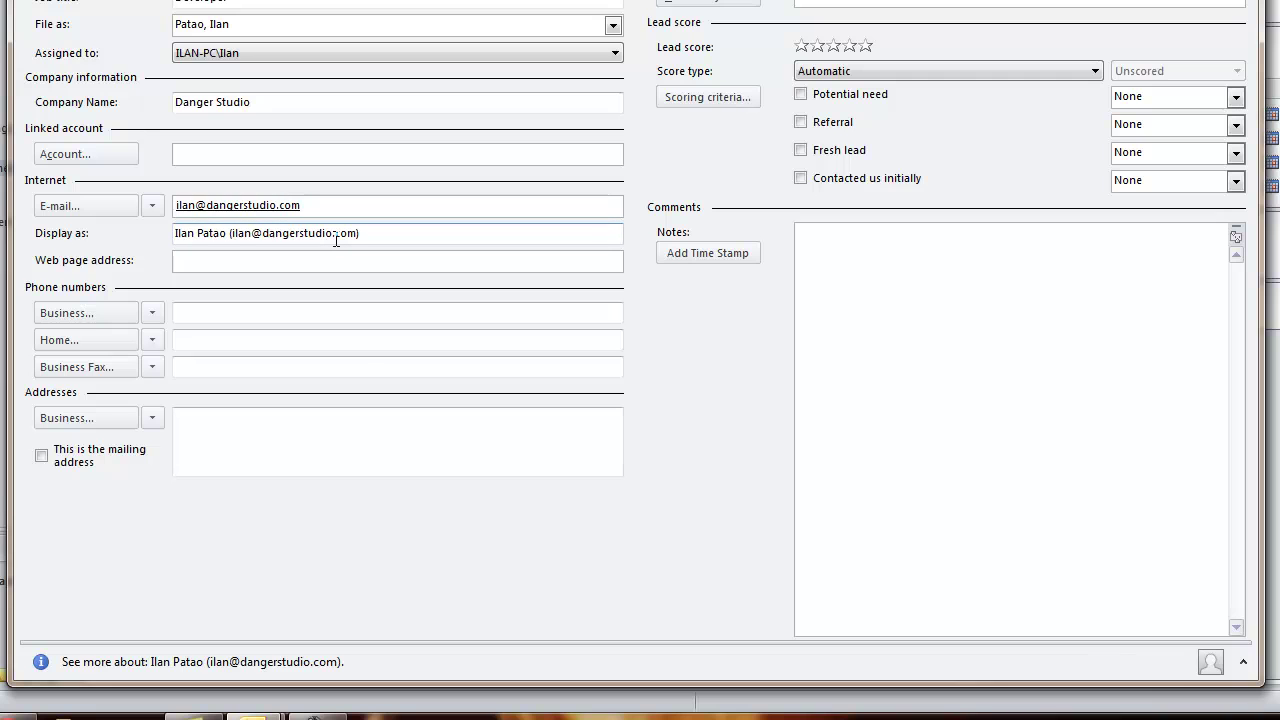
pyautogui.write('dangerstudsio.com')
pyautogui.press('Tab')
pyautogui.click(175, 263)
pyautogui.write('http://')
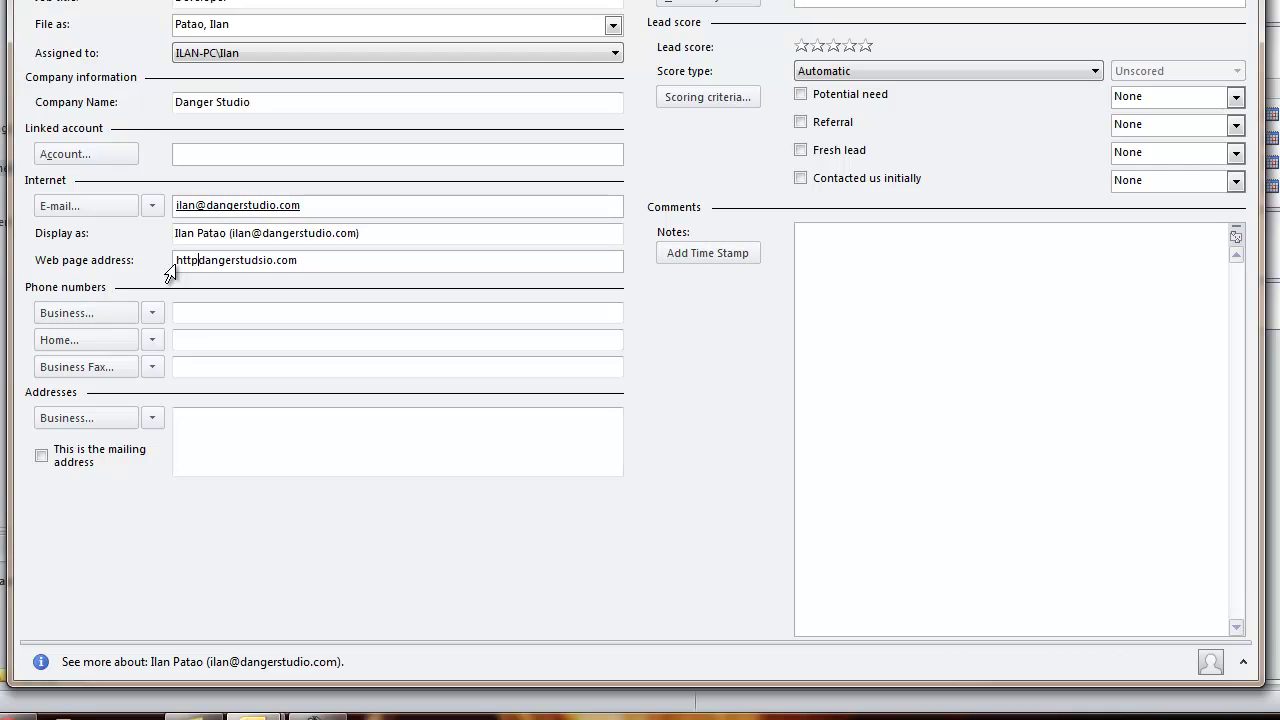
pyautogui.write('www.')
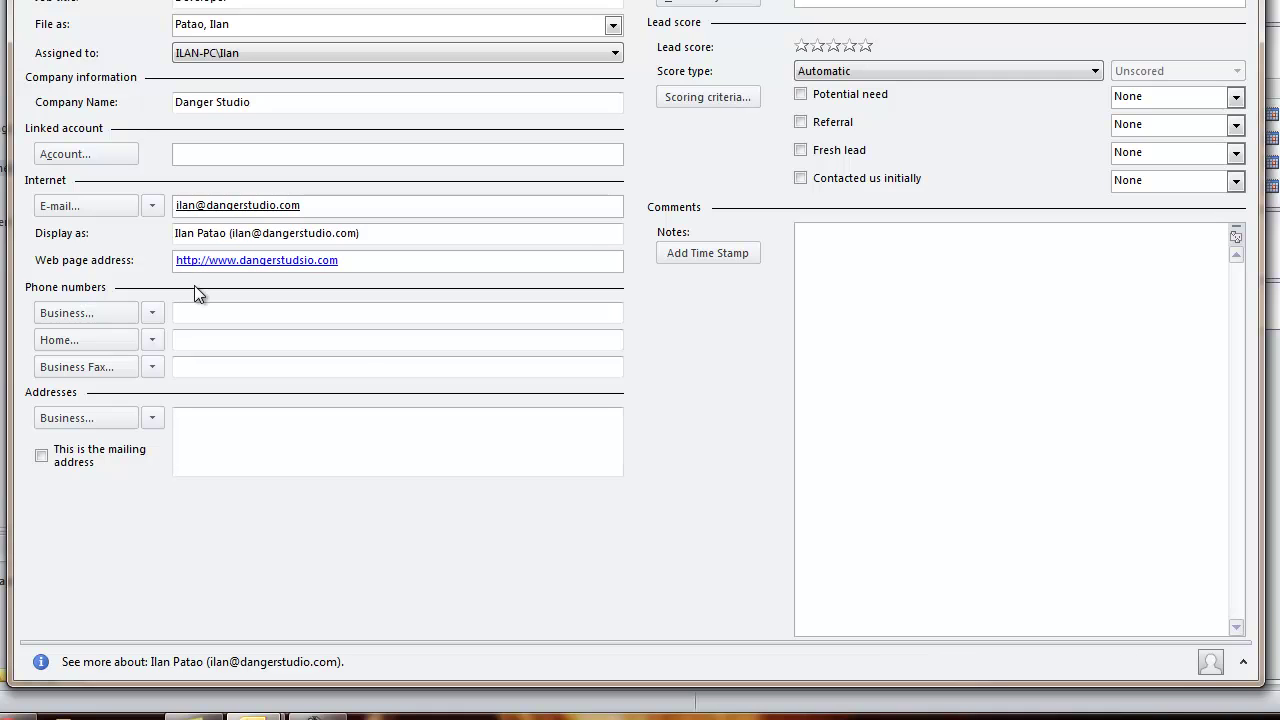
# Fill in the business phone number and type the lead's business street address
pyautogui.click(223, 315)
pyautogui.click(247, 412)
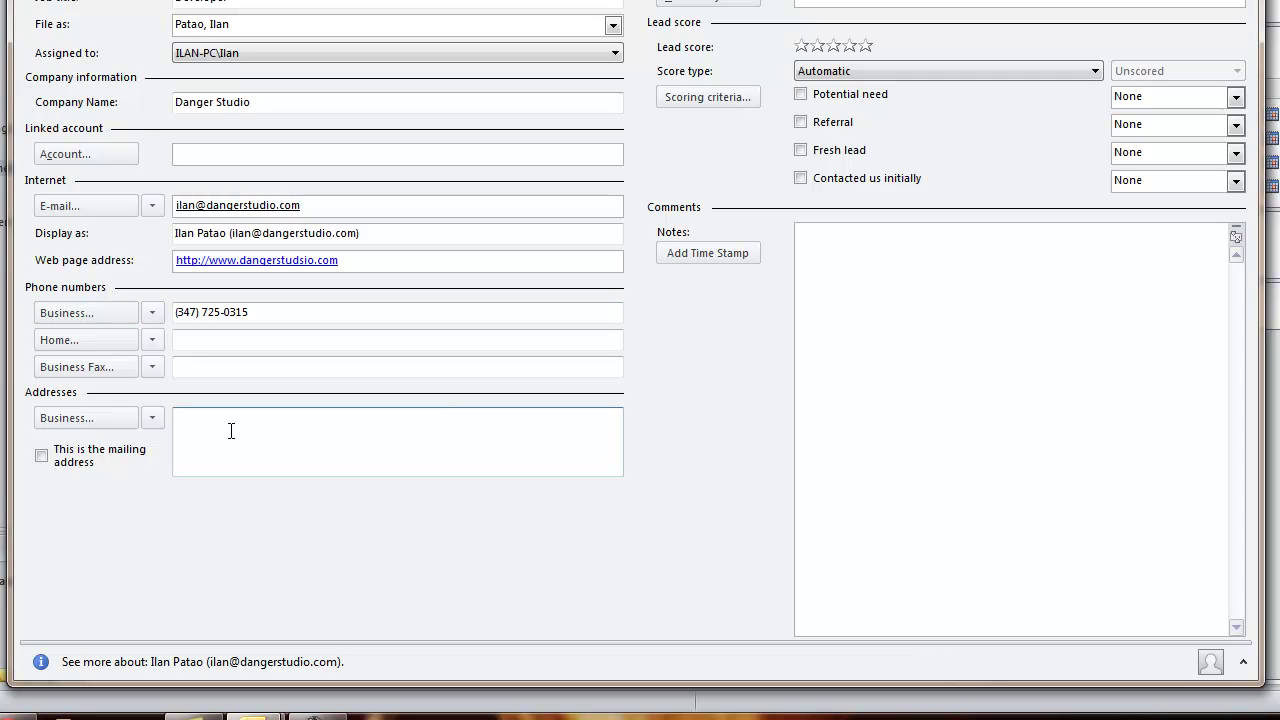
# Tick 'This is the mailing address' and open the Check Address breakdown of the business address
pyautogui.click(42, 454)
pyautogui.click(79, 423)
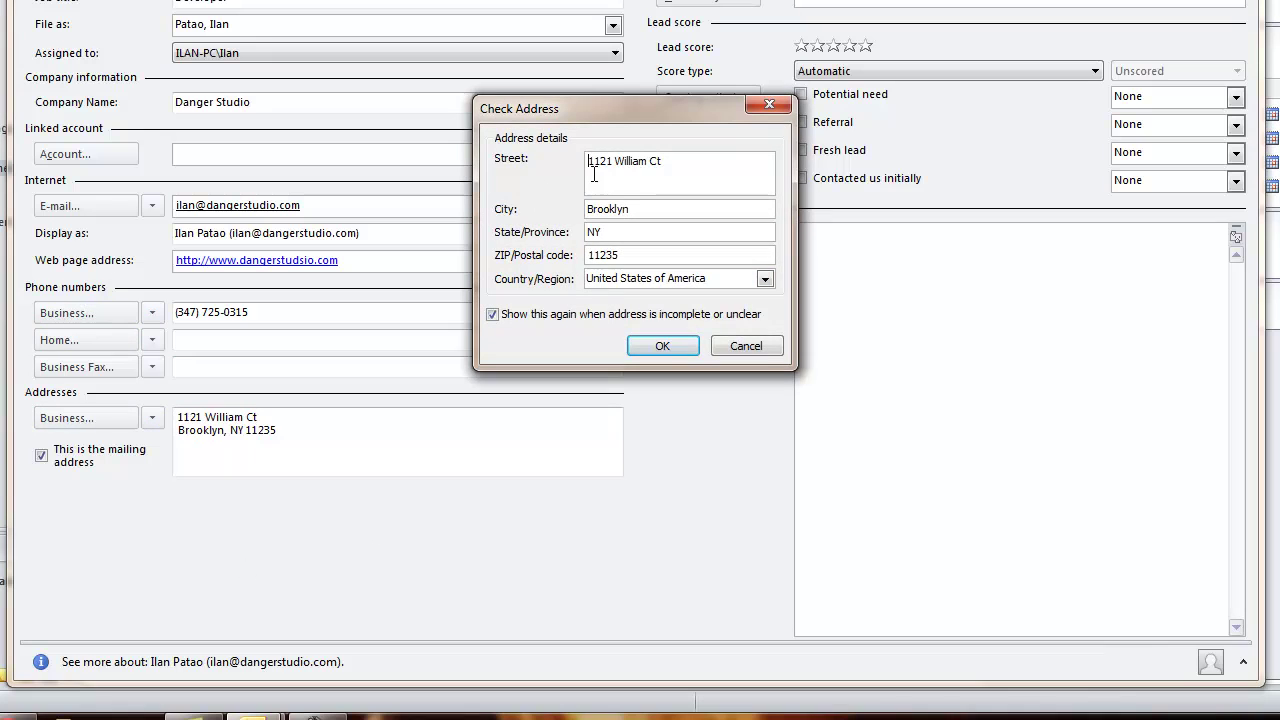
pyautogui.click(745, 345)
pyautogui.moveTo(285, 437); pyautogui.dragTo(171, 391)
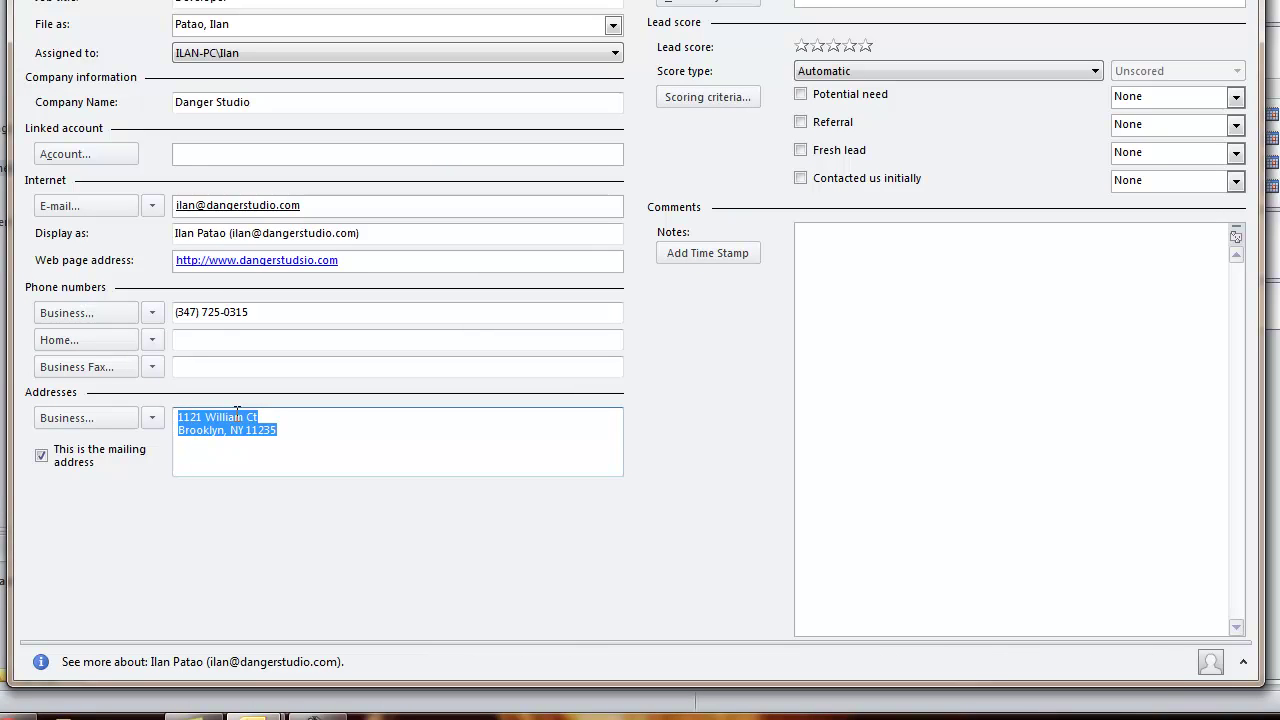
pyautogui.click(56, 420)
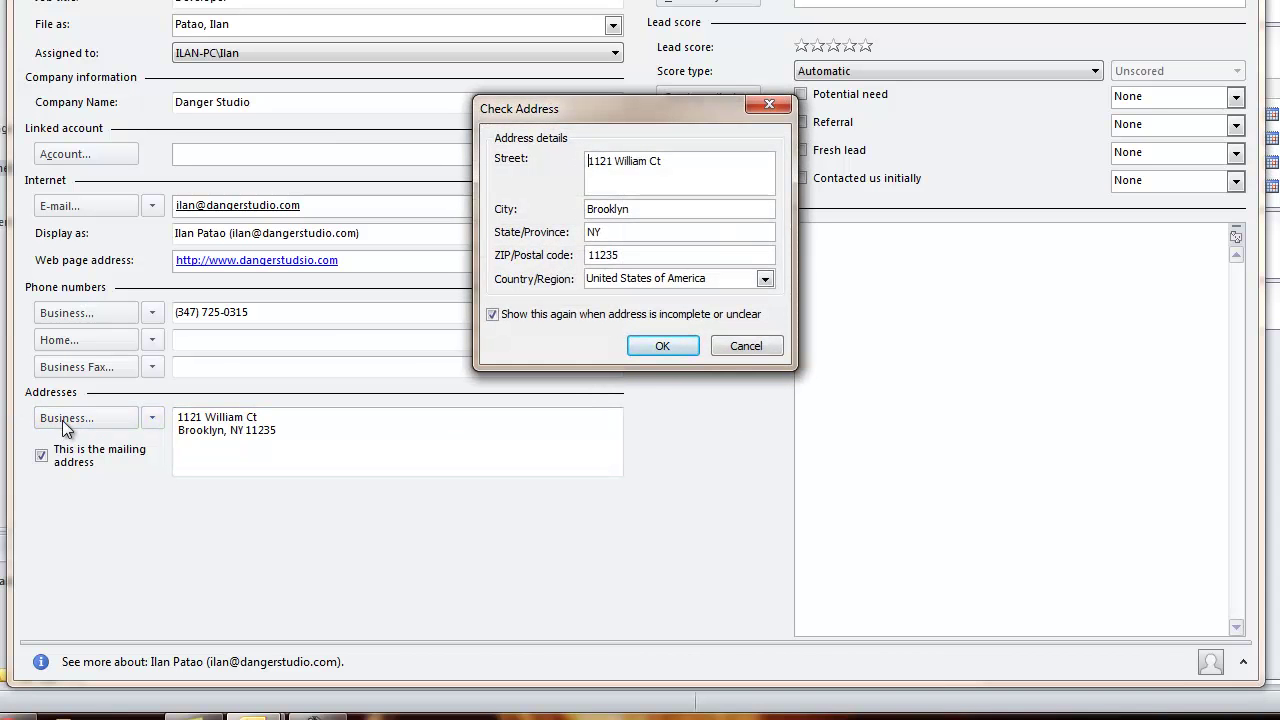
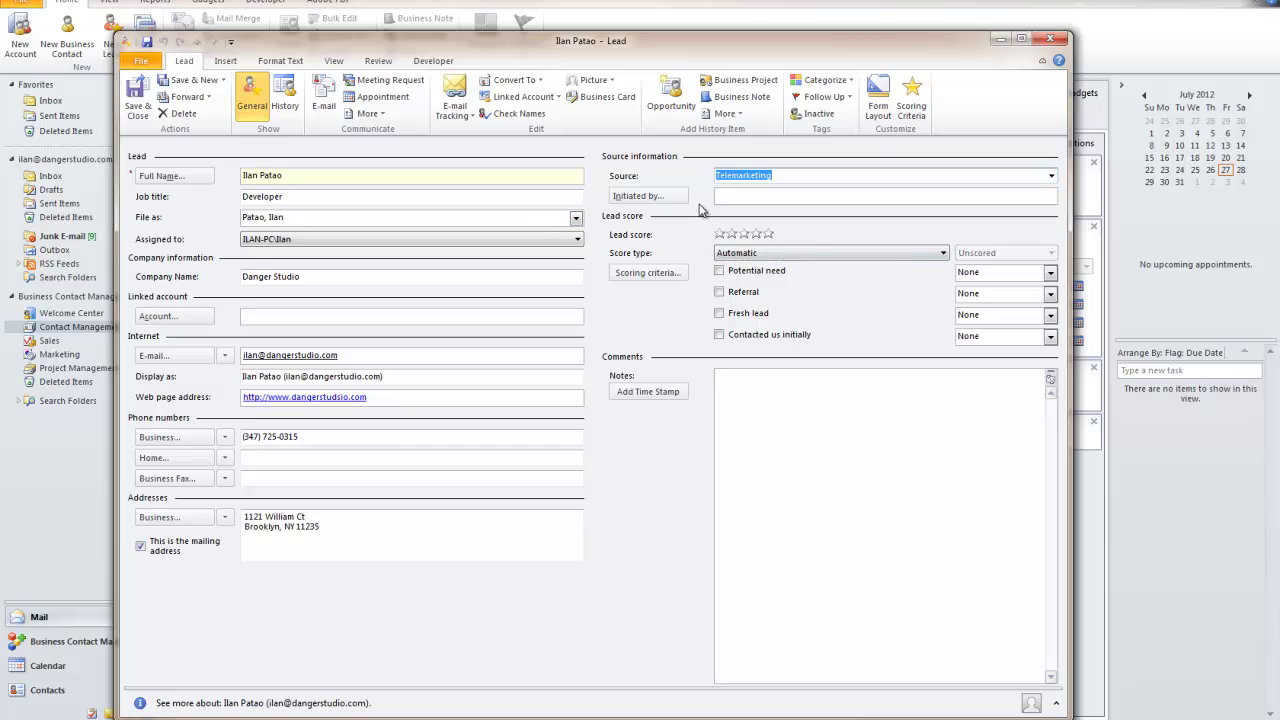
# Link the Phone Call marketing activity as the activity that initiated this lead
pyautogui.click(640, 196)
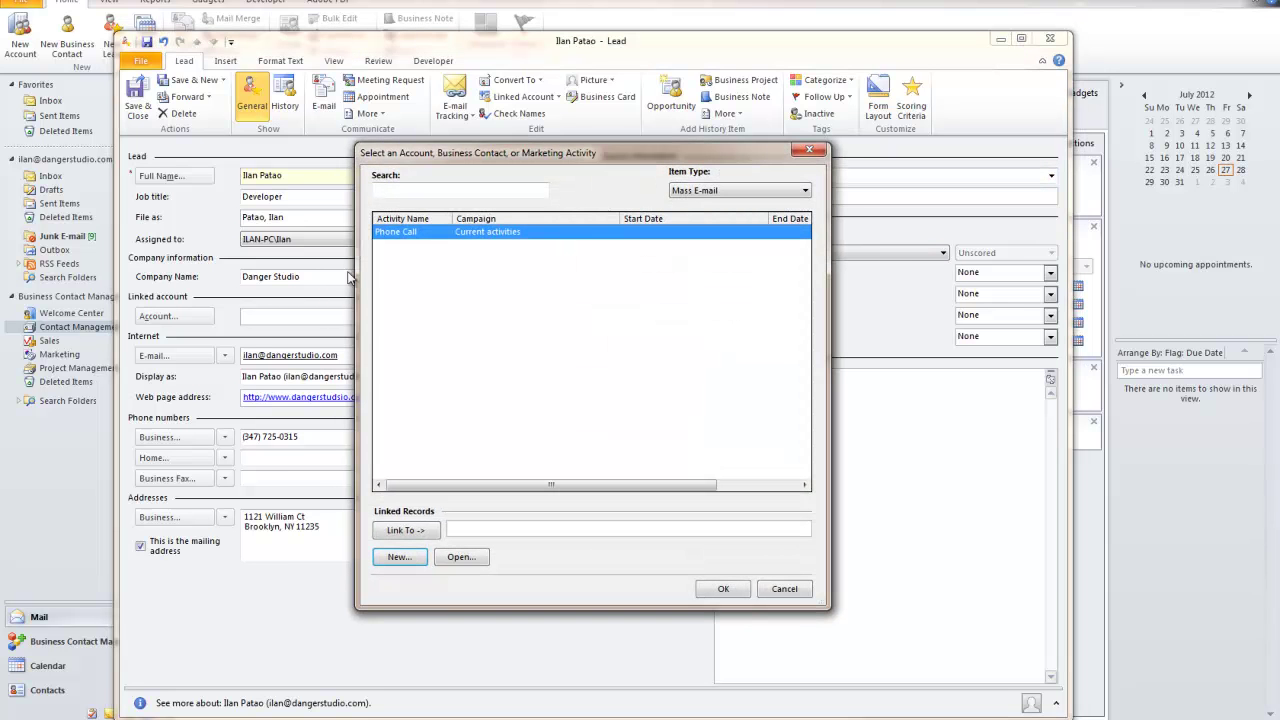
pyautogui.doubleClick(408, 233)
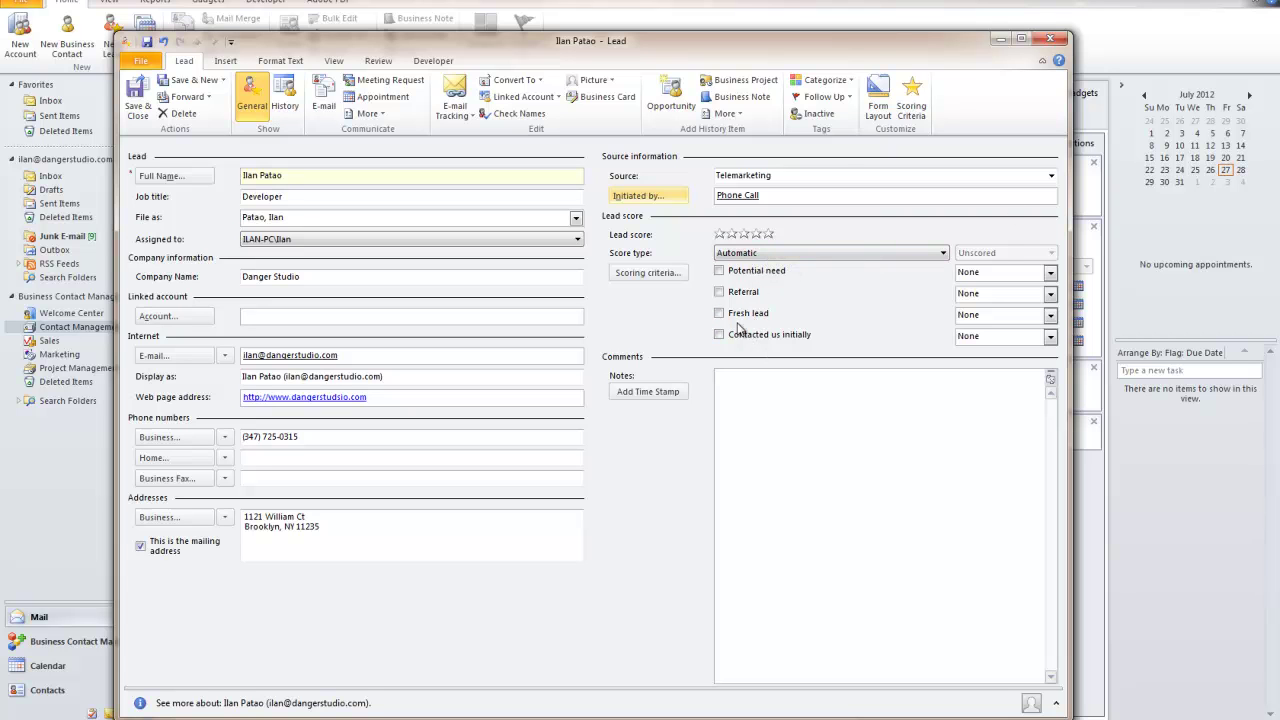
# Leave the lead's score type on Automatic after briefly switching it to Manual
pyautogui.click(800, 254)
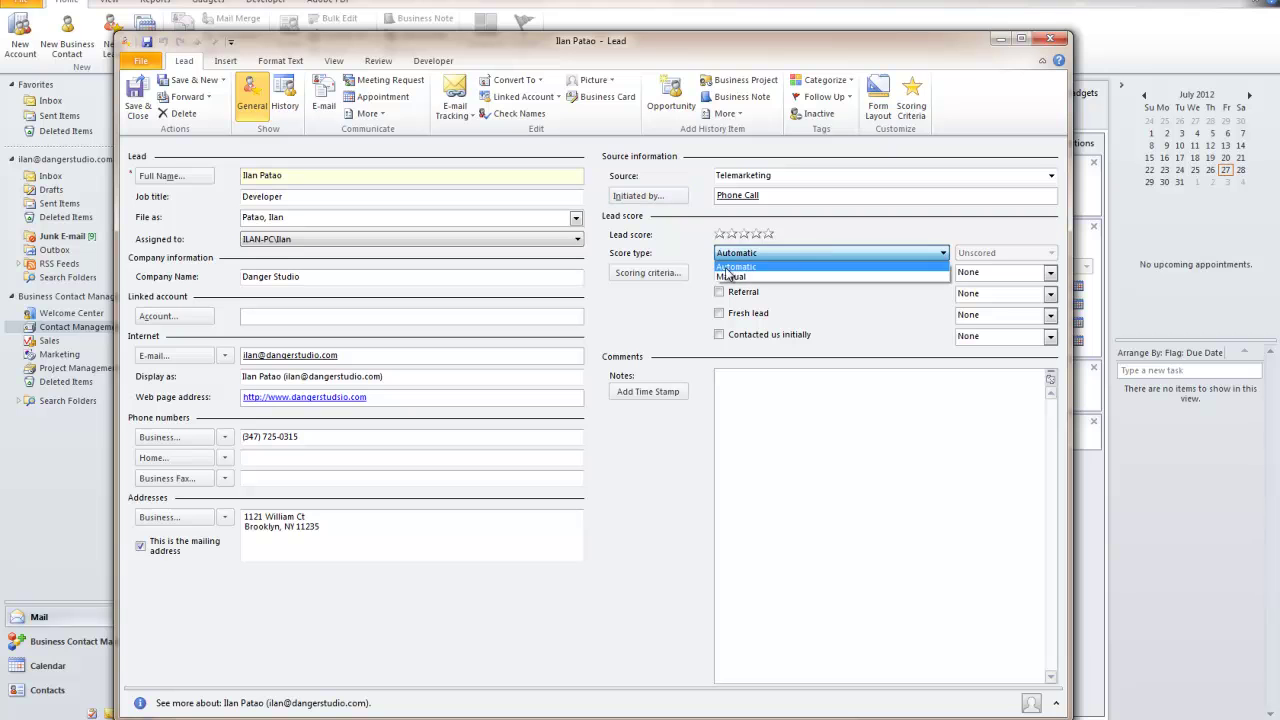
pyautogui.click(740, 276)
pyautogui.click(779, 256)
pyautogui.click(768, 265)
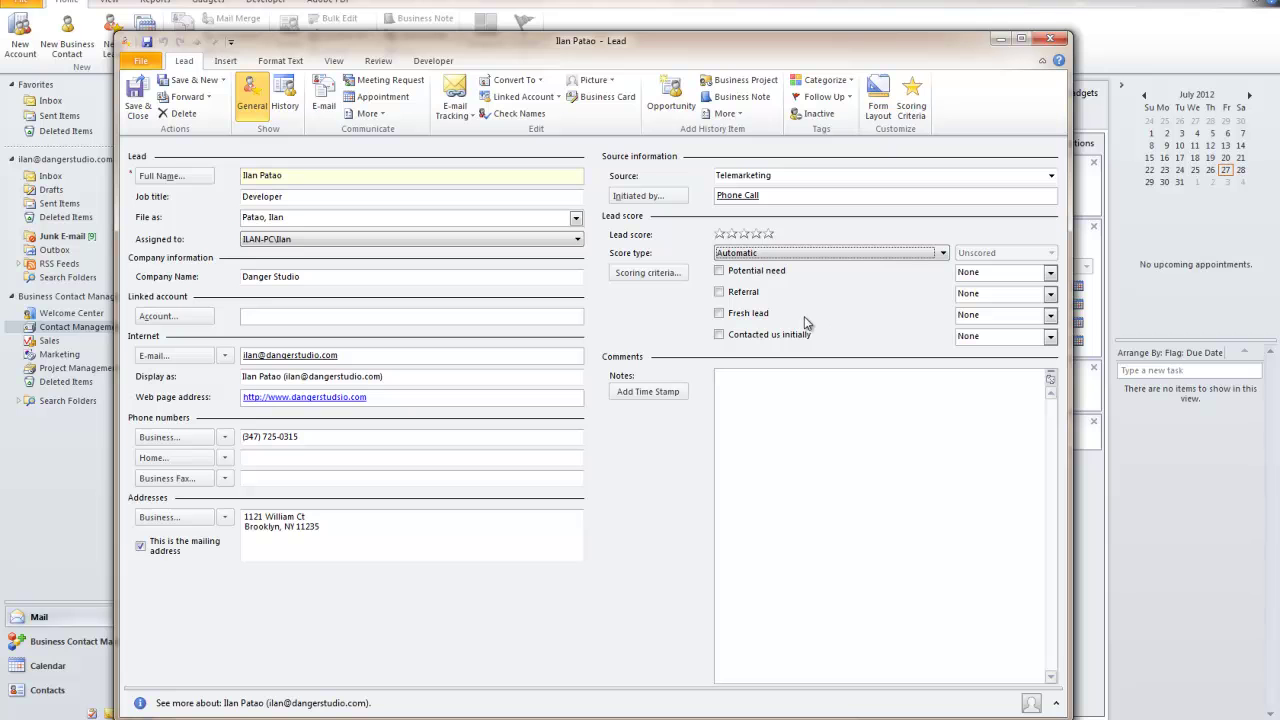
# Date Potential need, Referral, Fresh lead and Contacted us initially as today, 7/27/2012
pyautogui.click(1050, 272)
pyautogui.click(989, 401)
pyautogui.click(1050, 294)
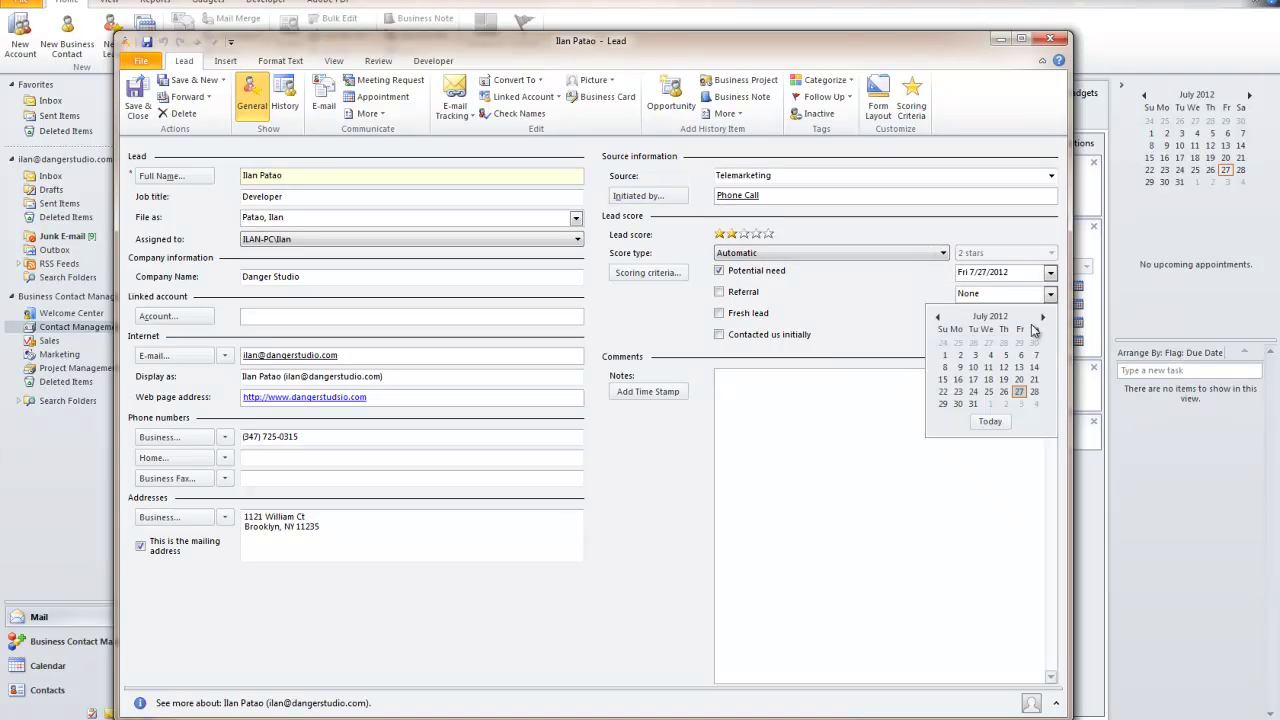
pyautogui.click(989, 421)
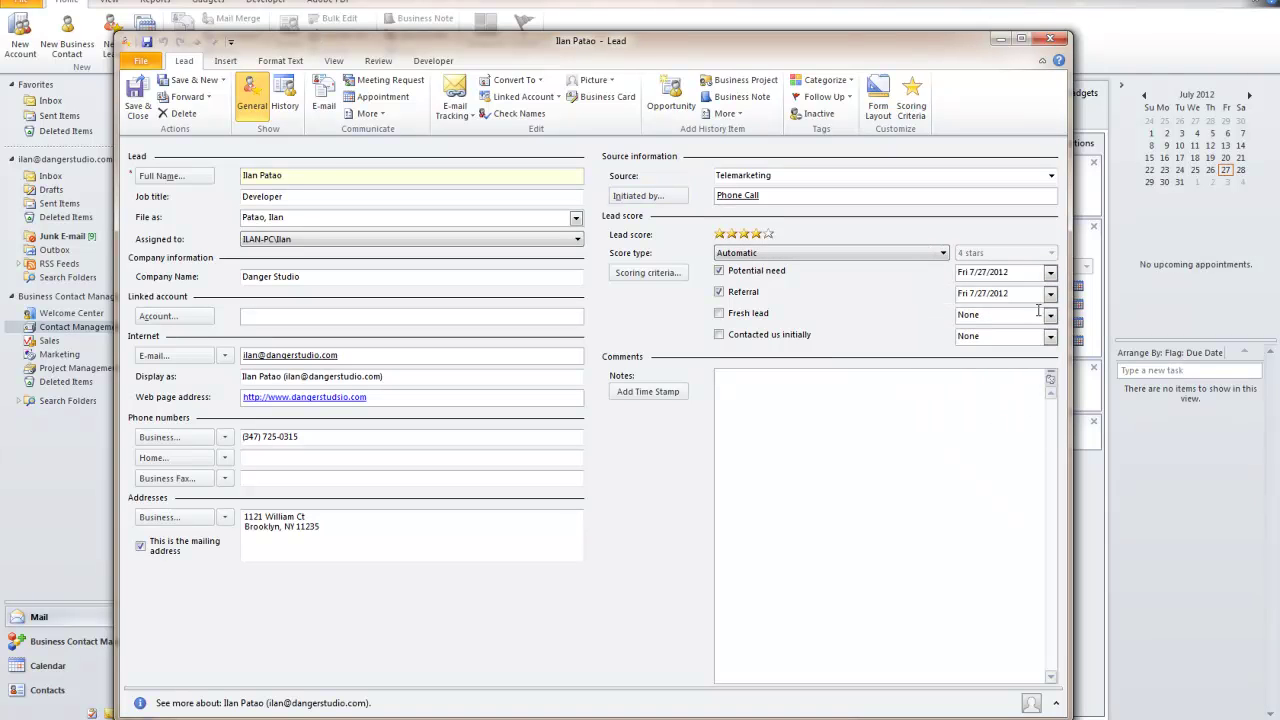
pyautogui.click(1050, 314)
pyautogui.click(989, 443)
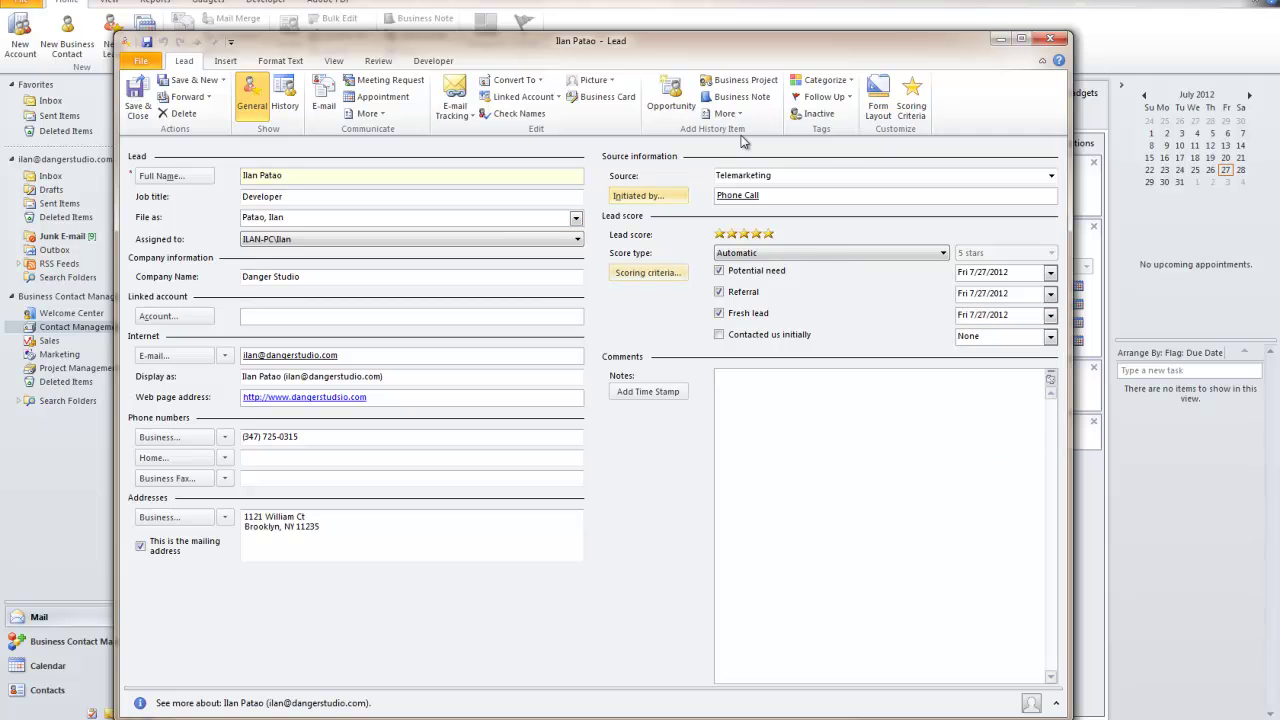
pyautogui.click(1050, 336)
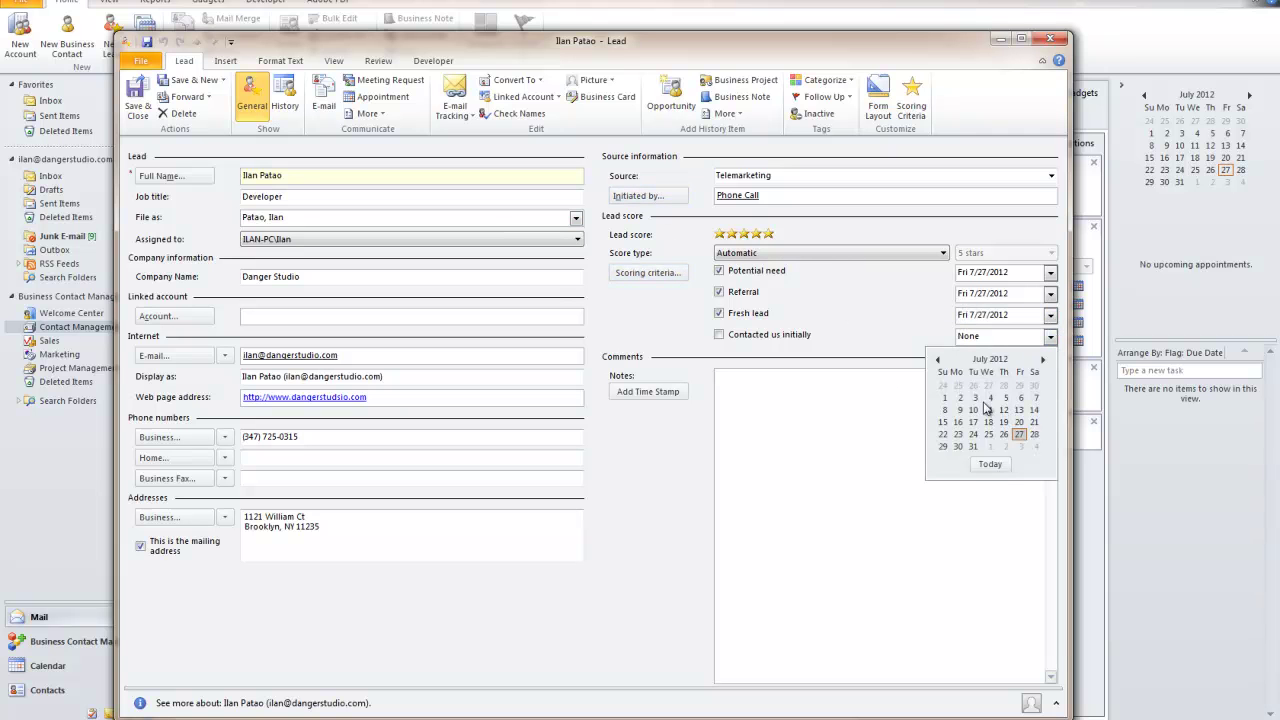
pyautogui.click(990, 464)
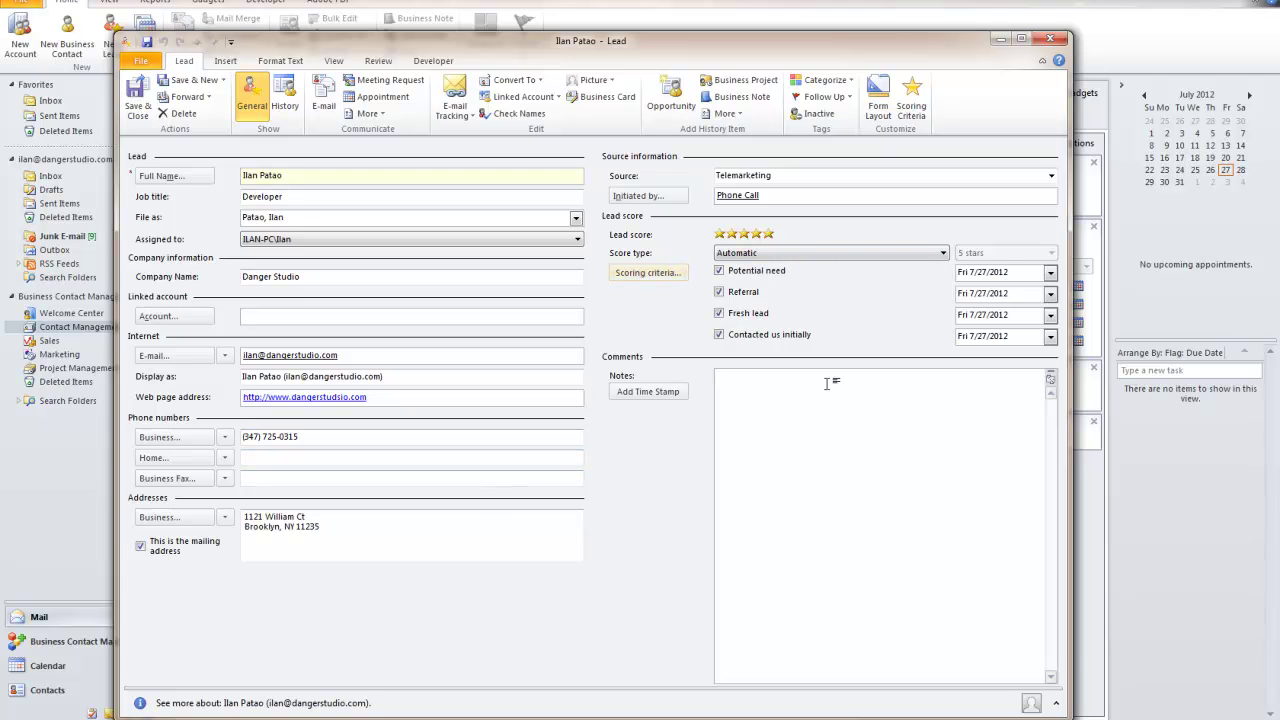
# Add a time-stamped note 'This is a test BCM record.' and save and close the lead
pyautogui.click(641, 395)
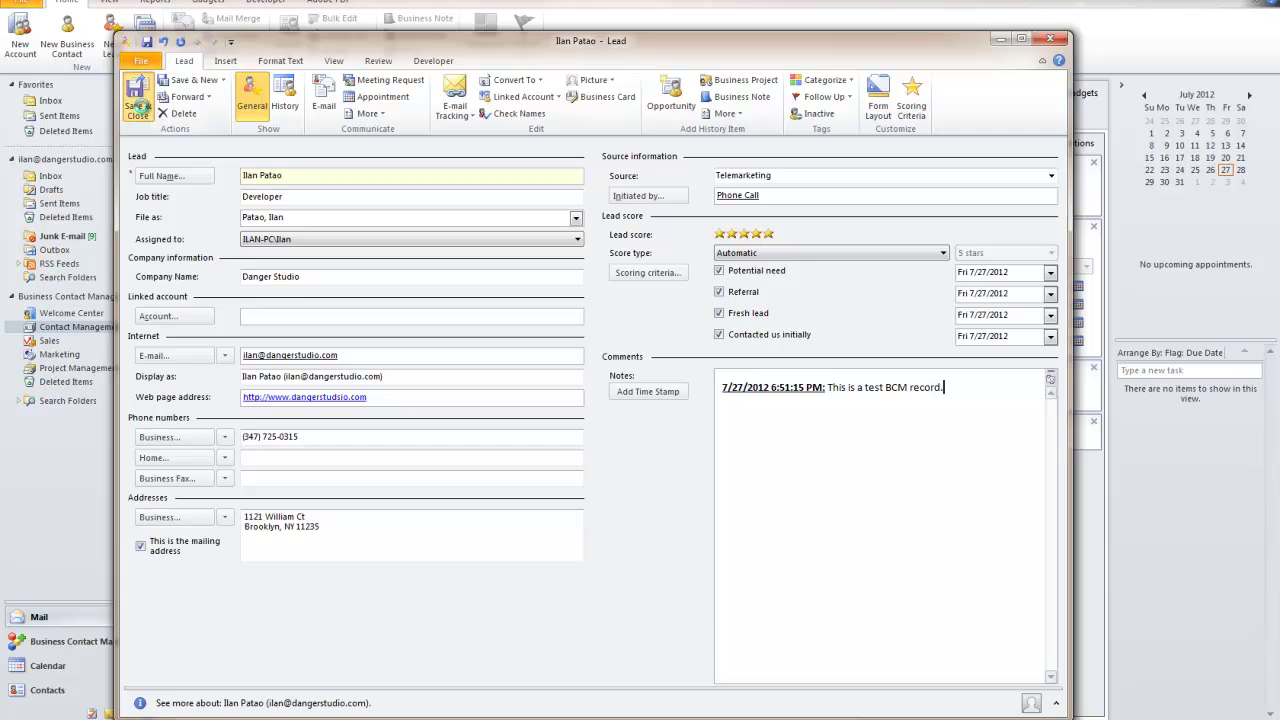
pyautogui.click(138, 106)
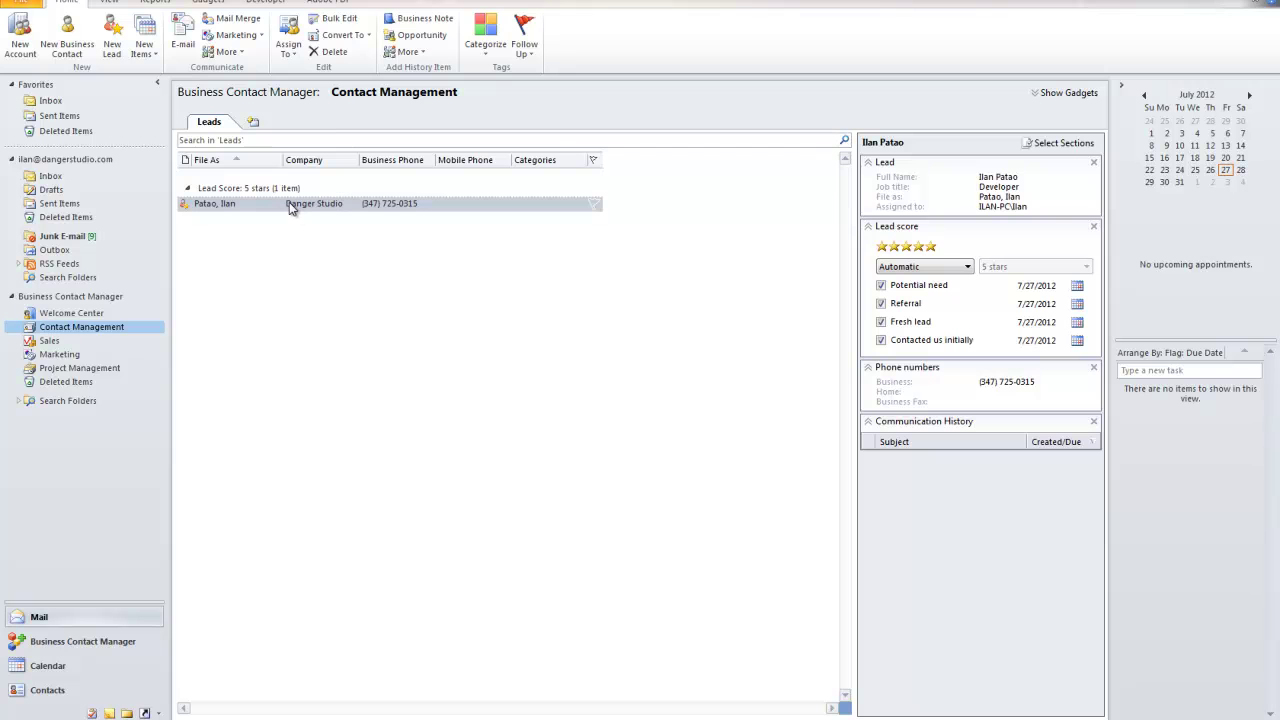
pyautogui.click(47, 665)
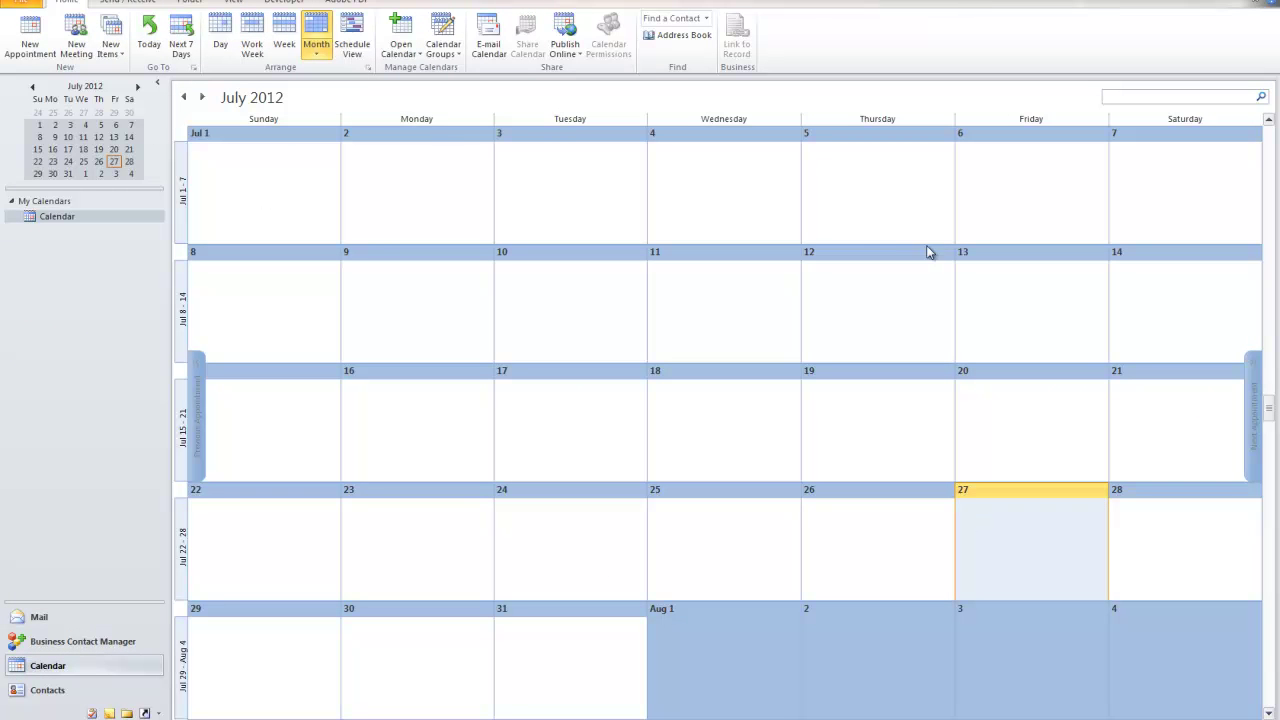
pyautogui.click(85, 643)
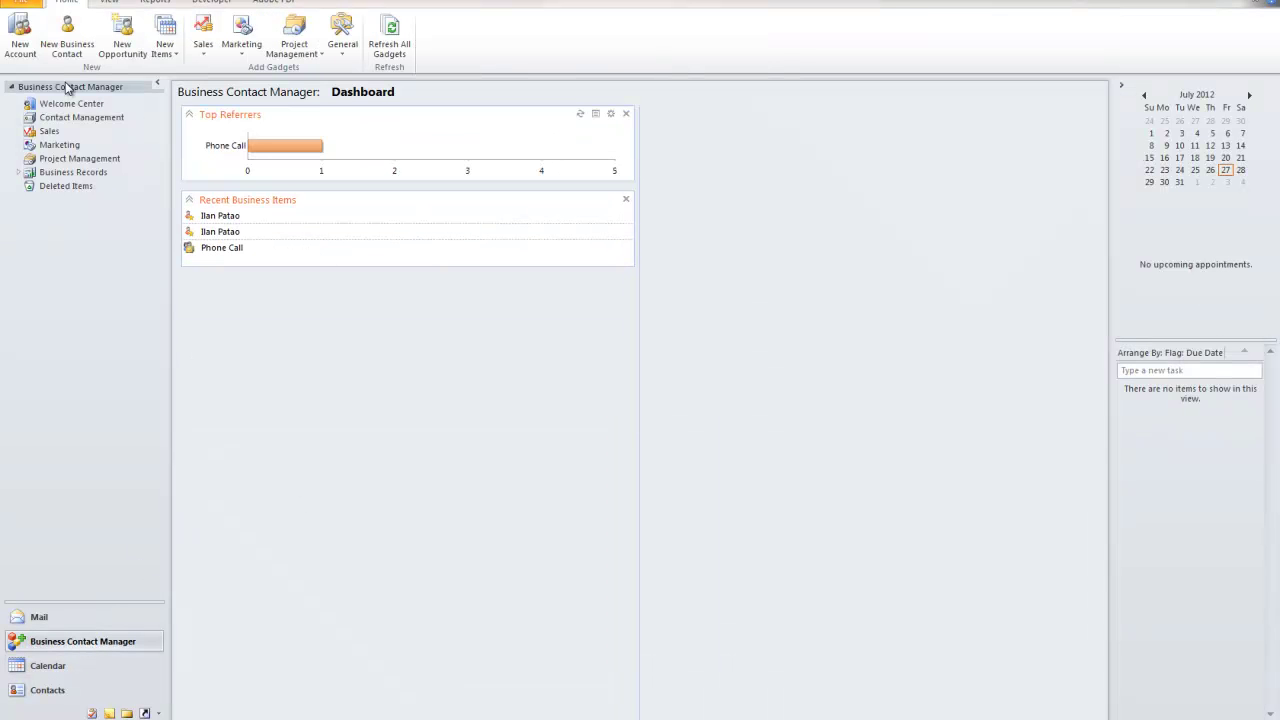
pyautogui.click(66, 119)
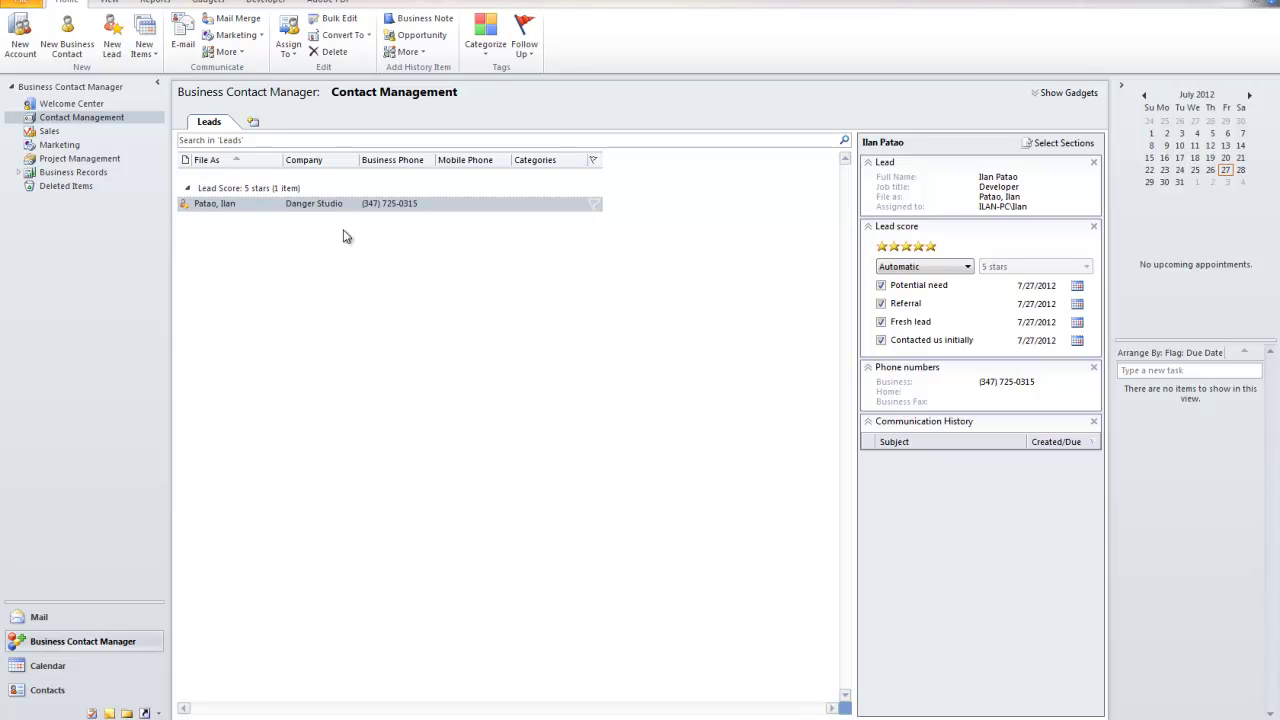
pyautogui.doubleClick(245, 202)
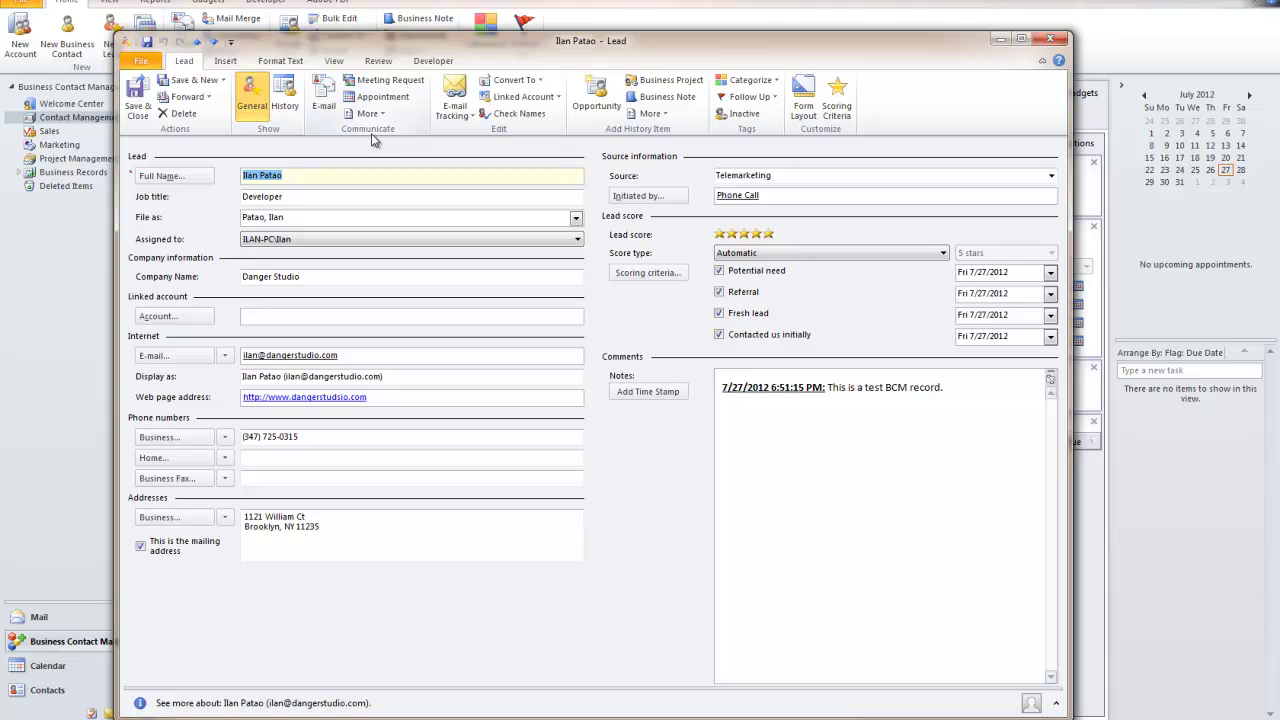
# Open the saved lead's form and start a new meeting request addressed to the lead
pyautogui.click(372, 239)
pyautogui.click(407, 434)
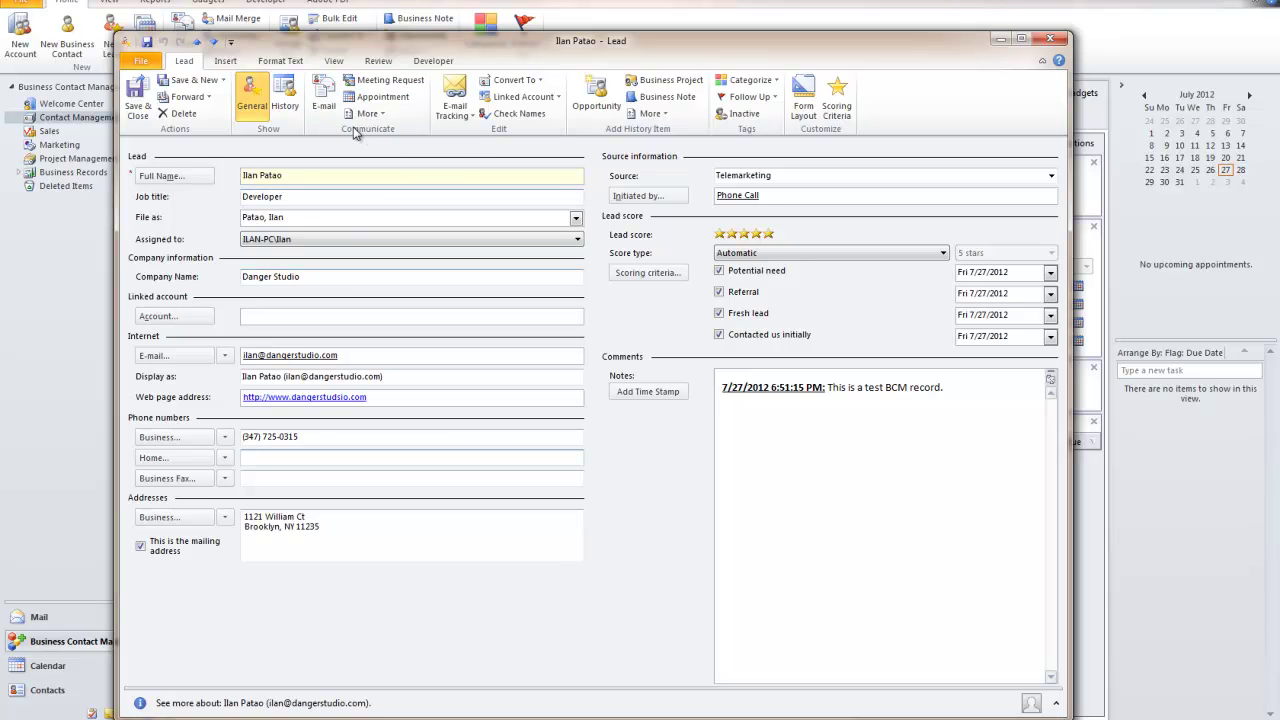
pyautogui.click(385, 80)
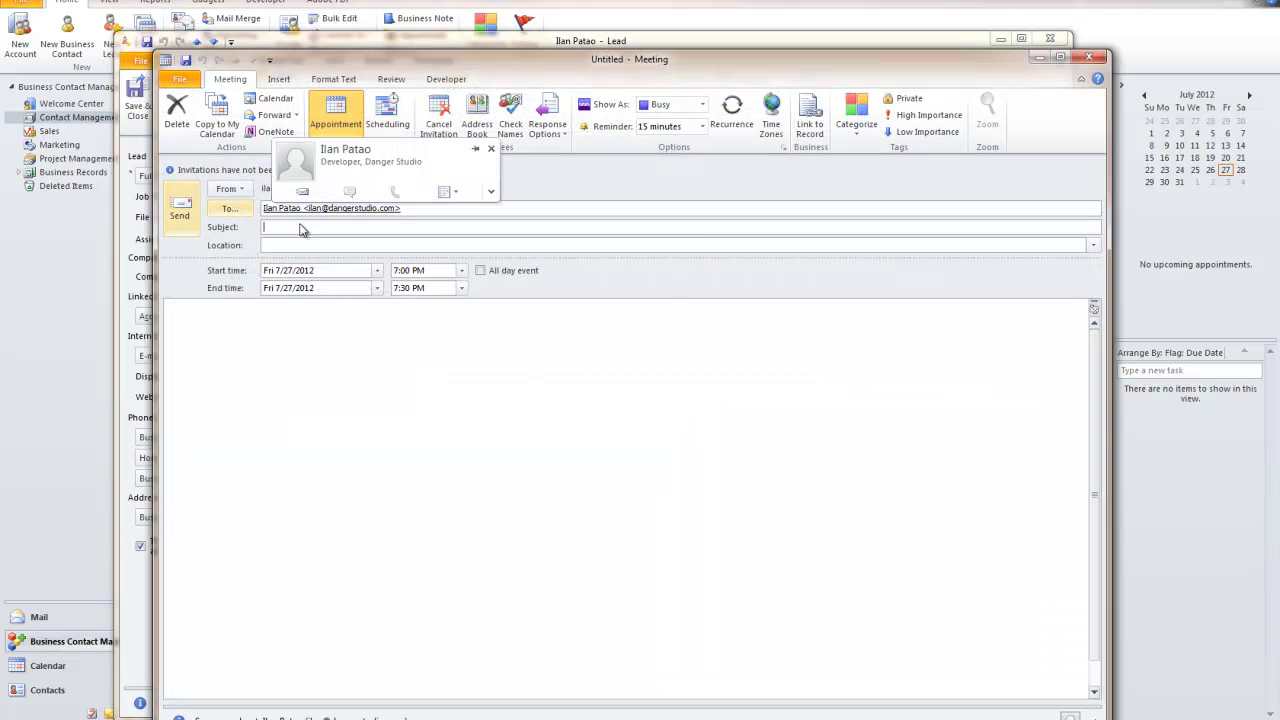
# Close the unwanted meeting request without saving it
pyautogui.click(288, 315)
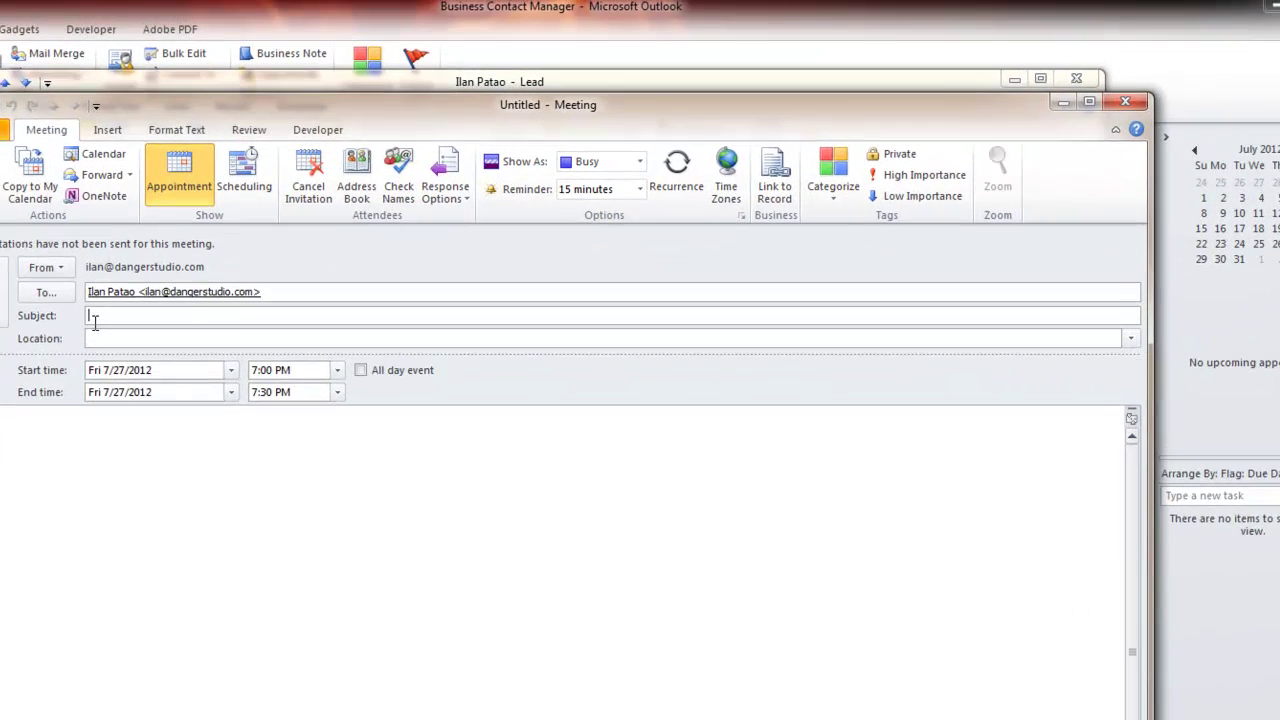
pyautogui.click(274, 243)
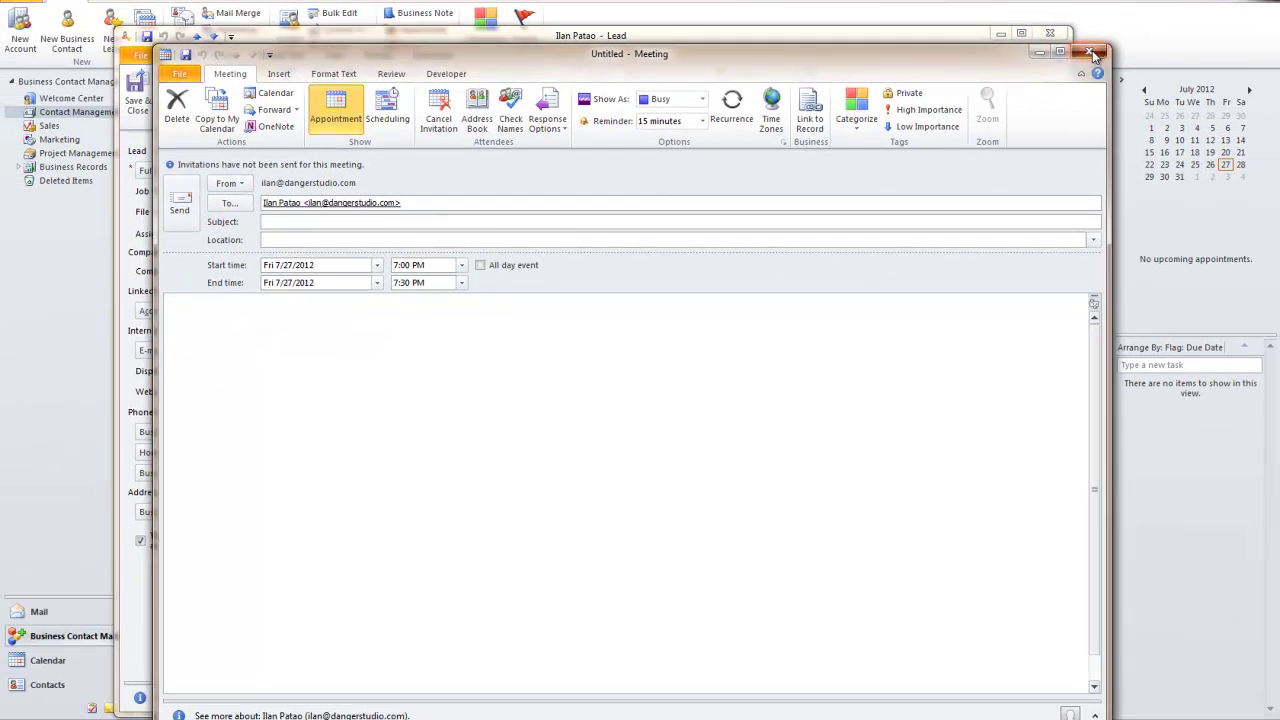
pyautogui.click(1114, 85)
pyautogui.click(597, 444)
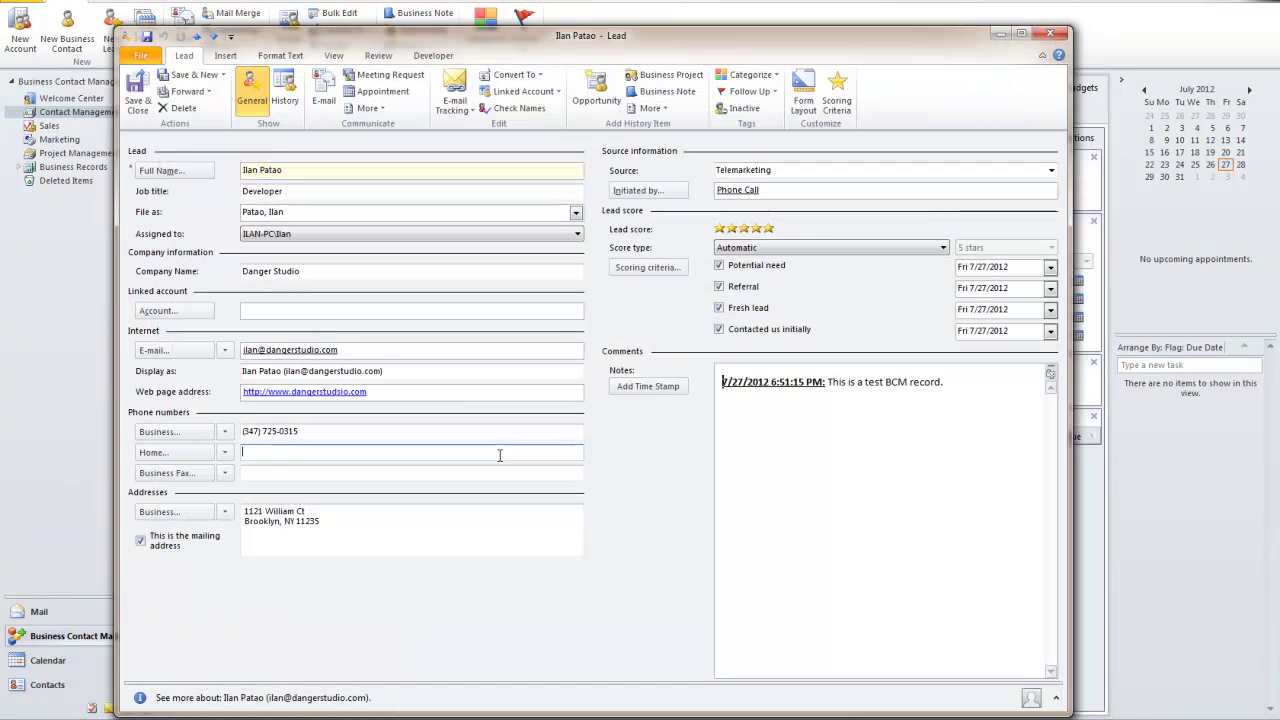
# Browse the More contact options, then start a new appointment for the lead
pyautogui.click(370, 108)
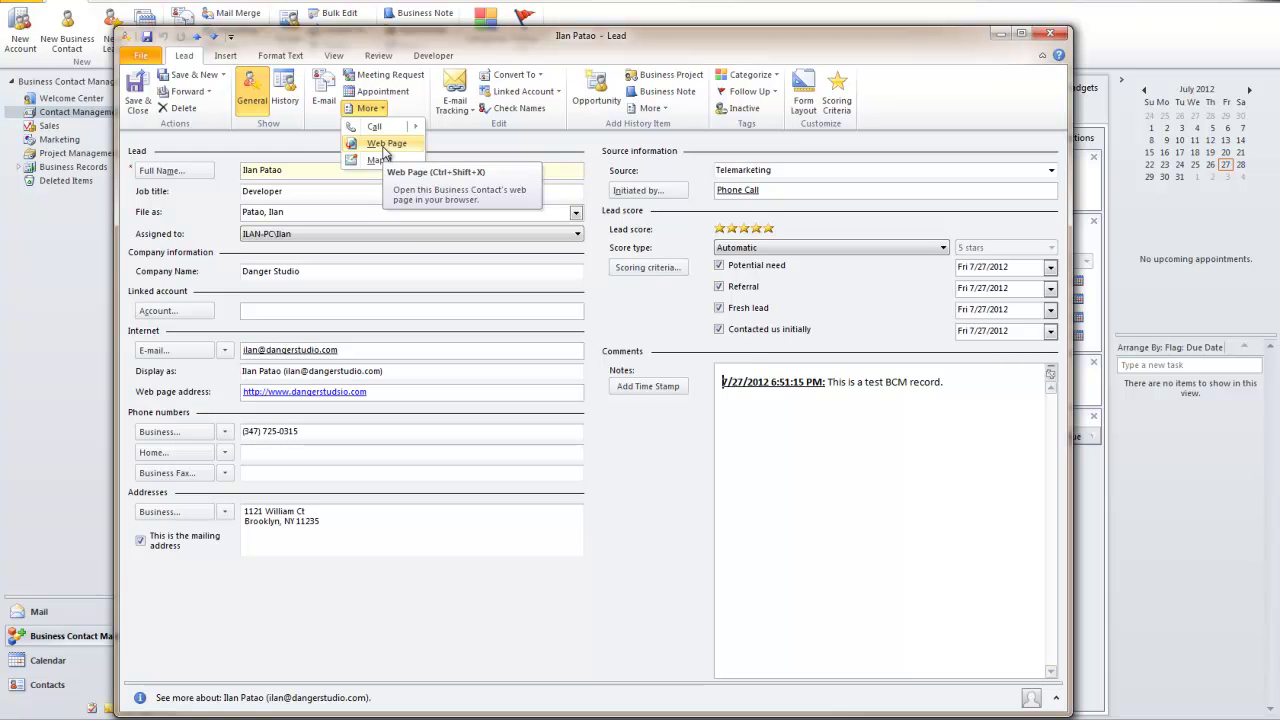
pyautogui.moveTo(397, 137)
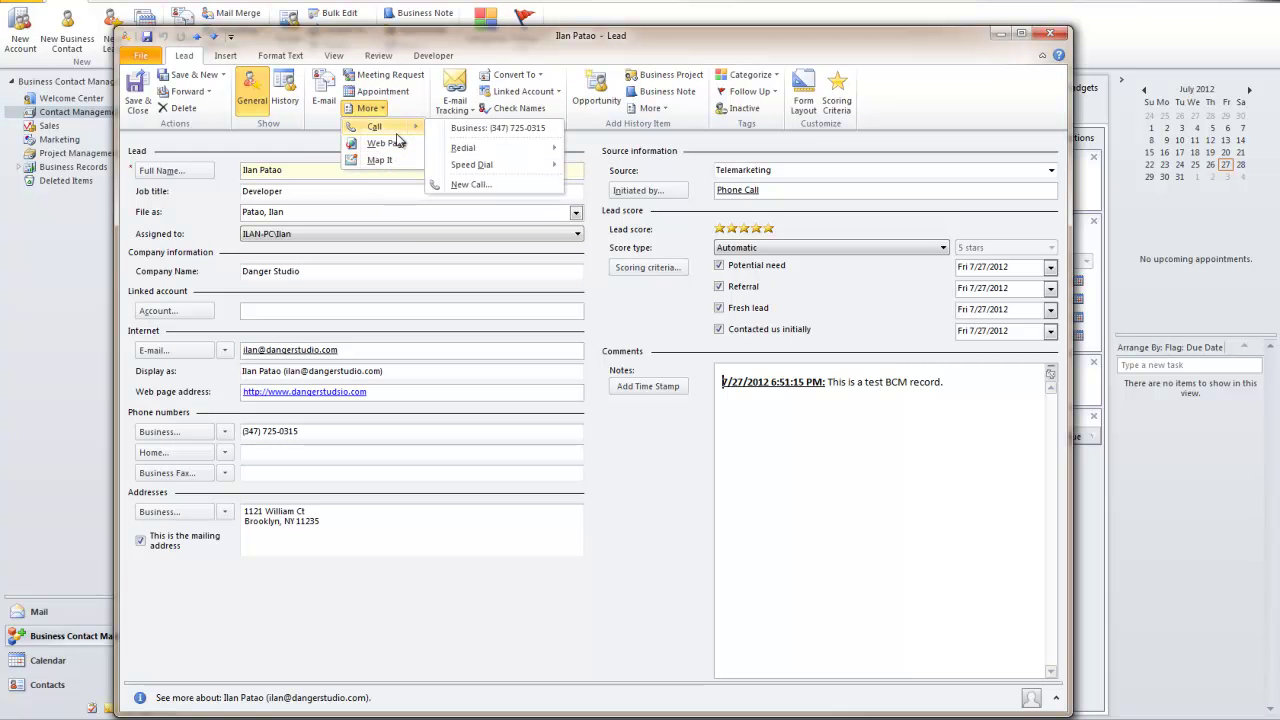
pyautogui.click(393, 92)
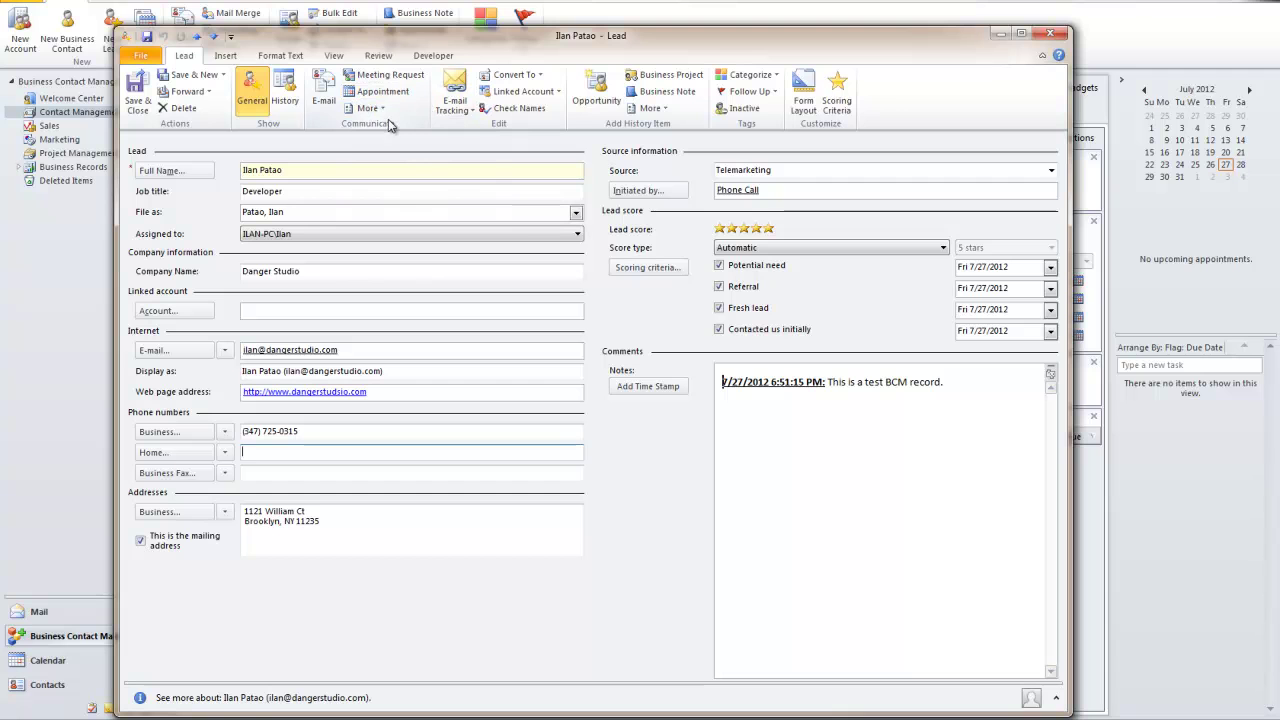
pyautogui.click(370, 92)
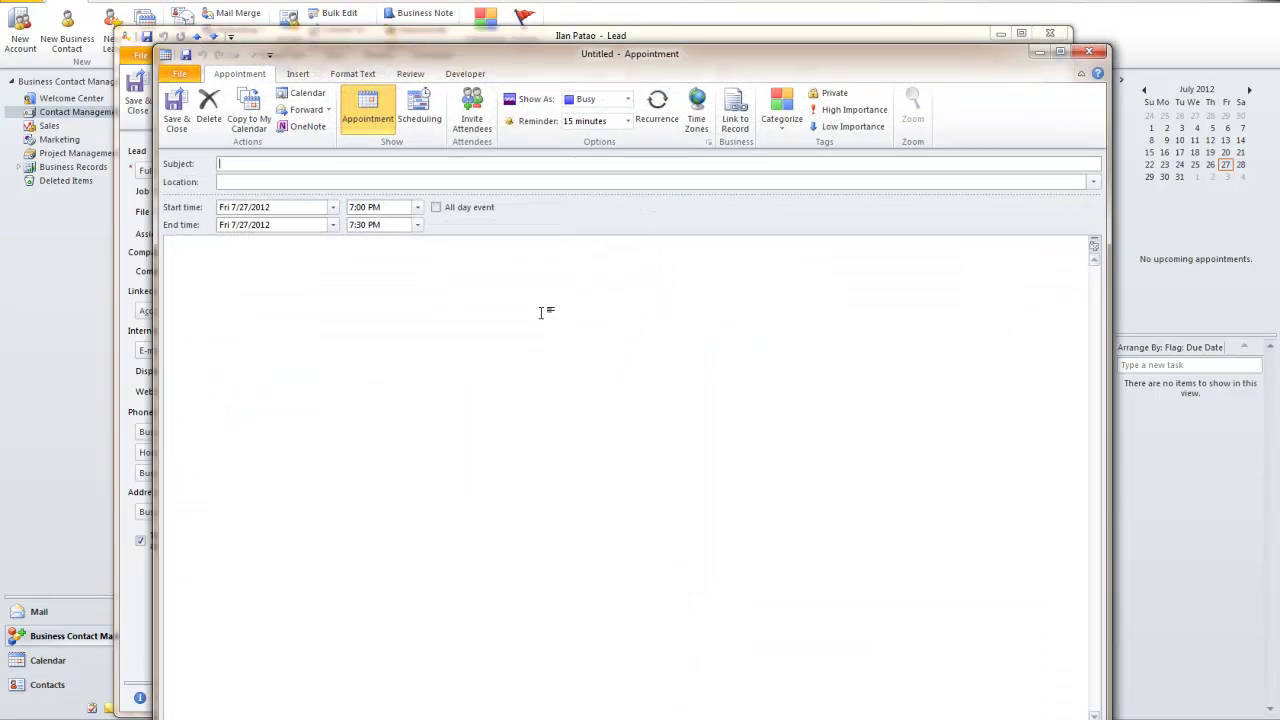
# Title the appointment 'Phone Call to' plus the lead's first name, with location Home
pyautogui.click(388, 320)
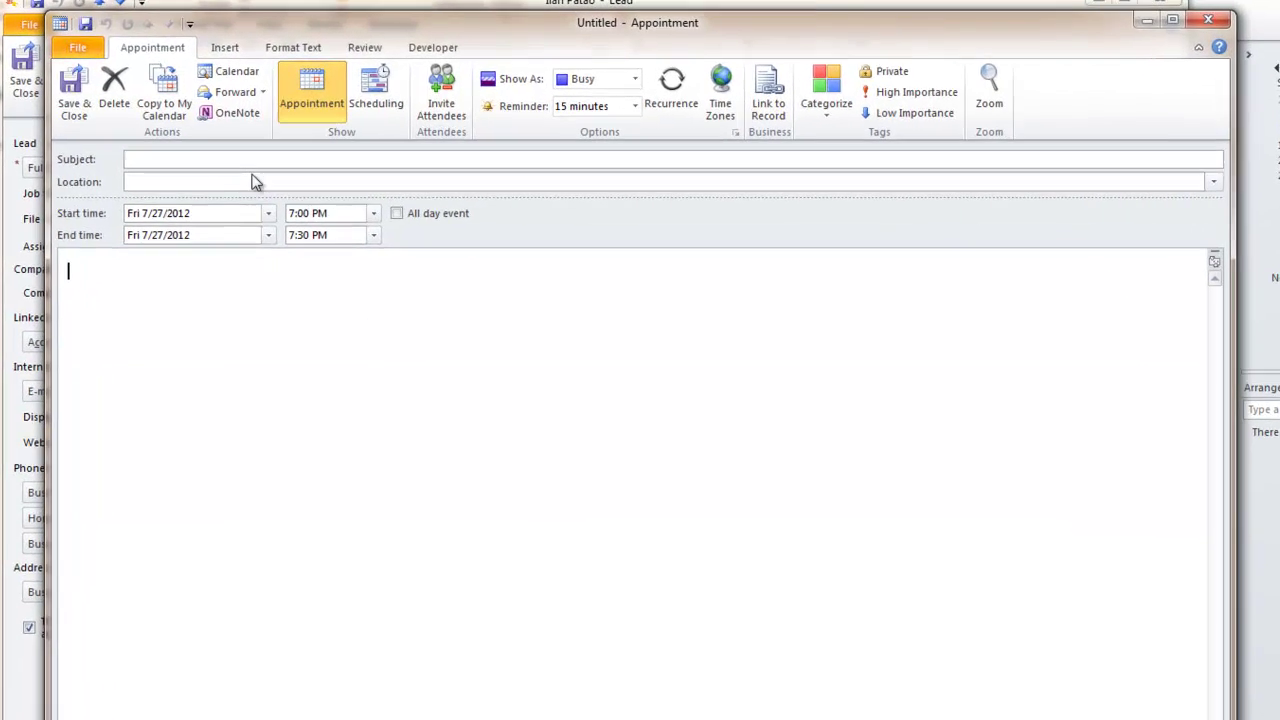
pyautogui.click(323, 164)
pyautogui.write('Phone Call')
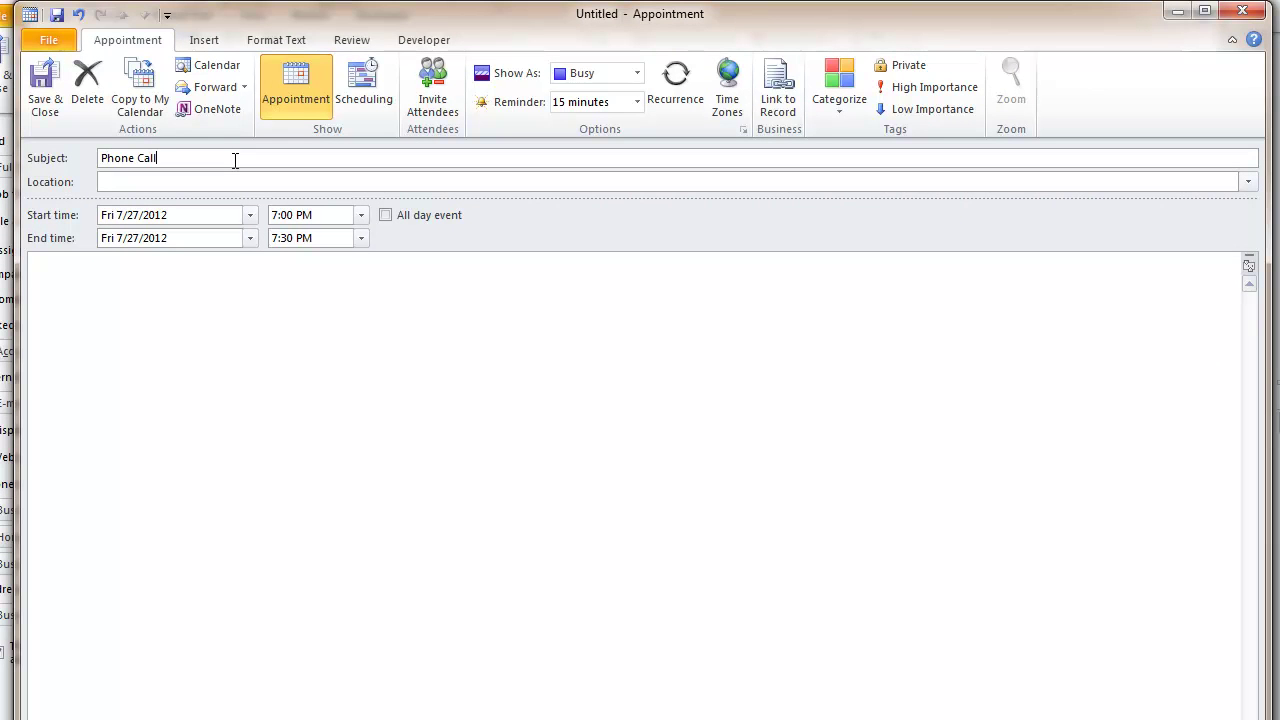
pyautogui.write(' to Ilan')
pyautogui.press('Tab')
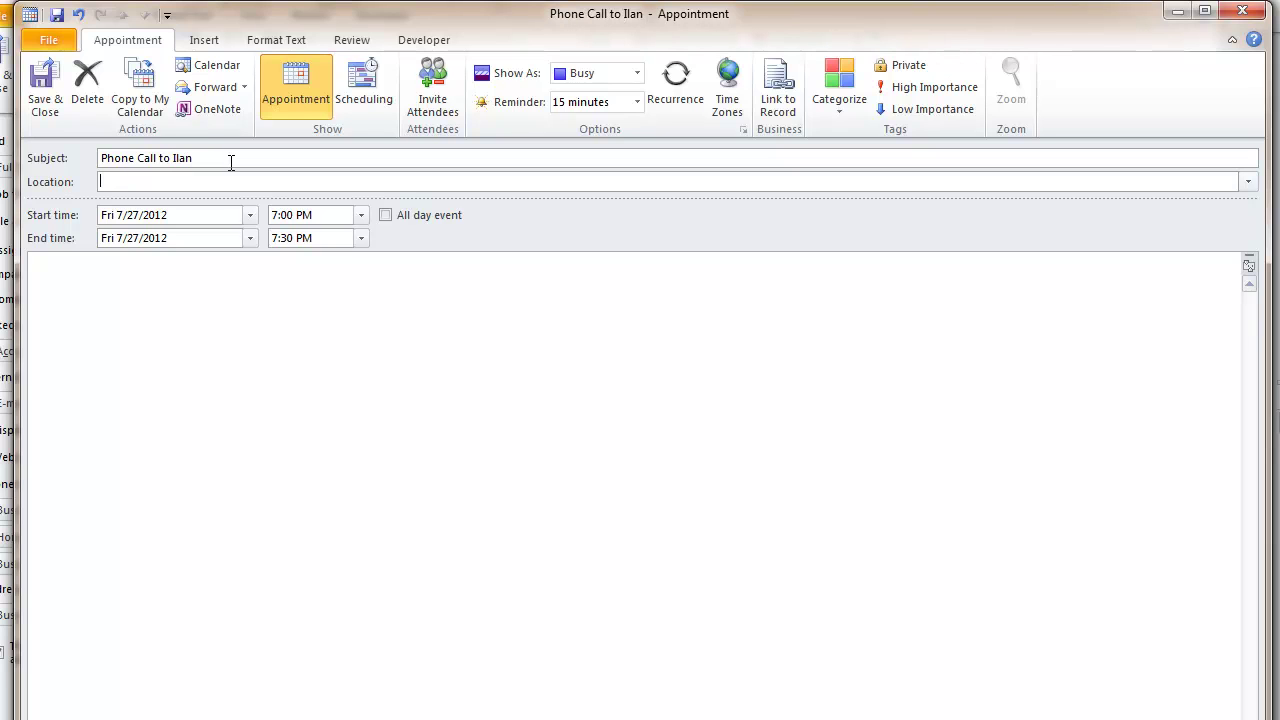
pyautogui.write('Home')
# Date the call Tue 7/31/2012 and note that the lead needs more time and asks to be called at the office
pyautogui.click(226, 366)
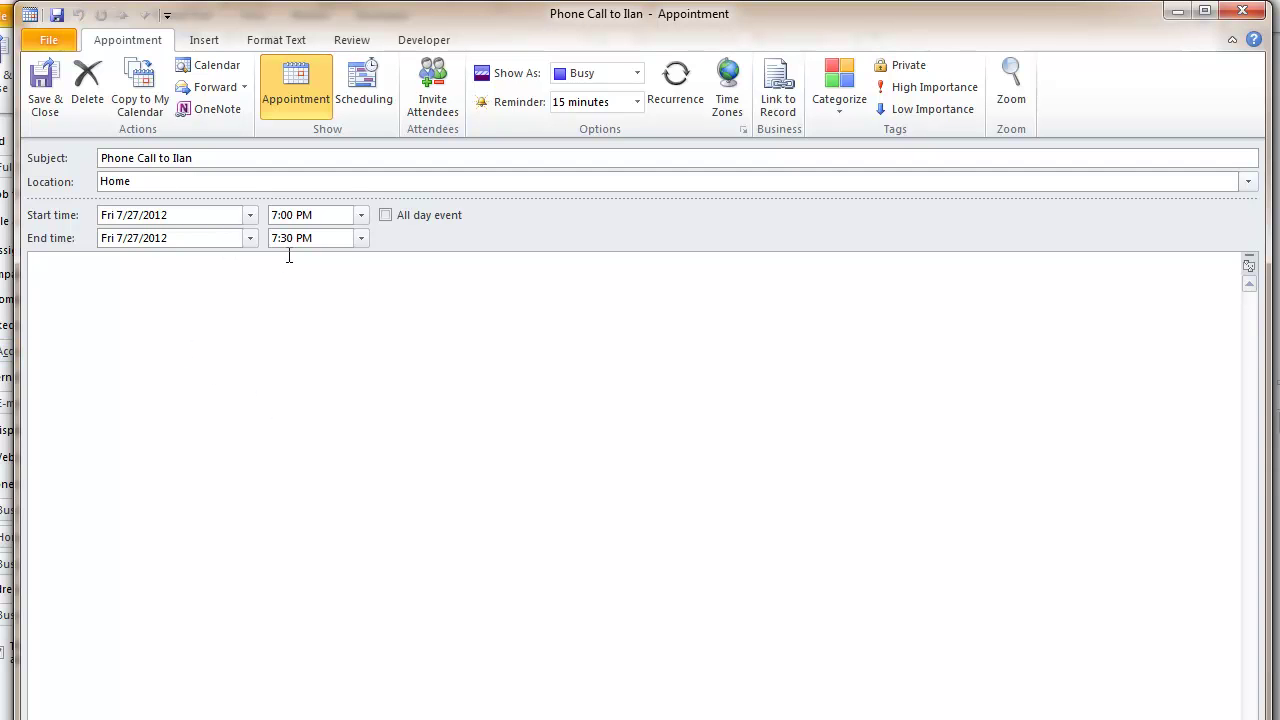
pyautogui.click(250, 216)
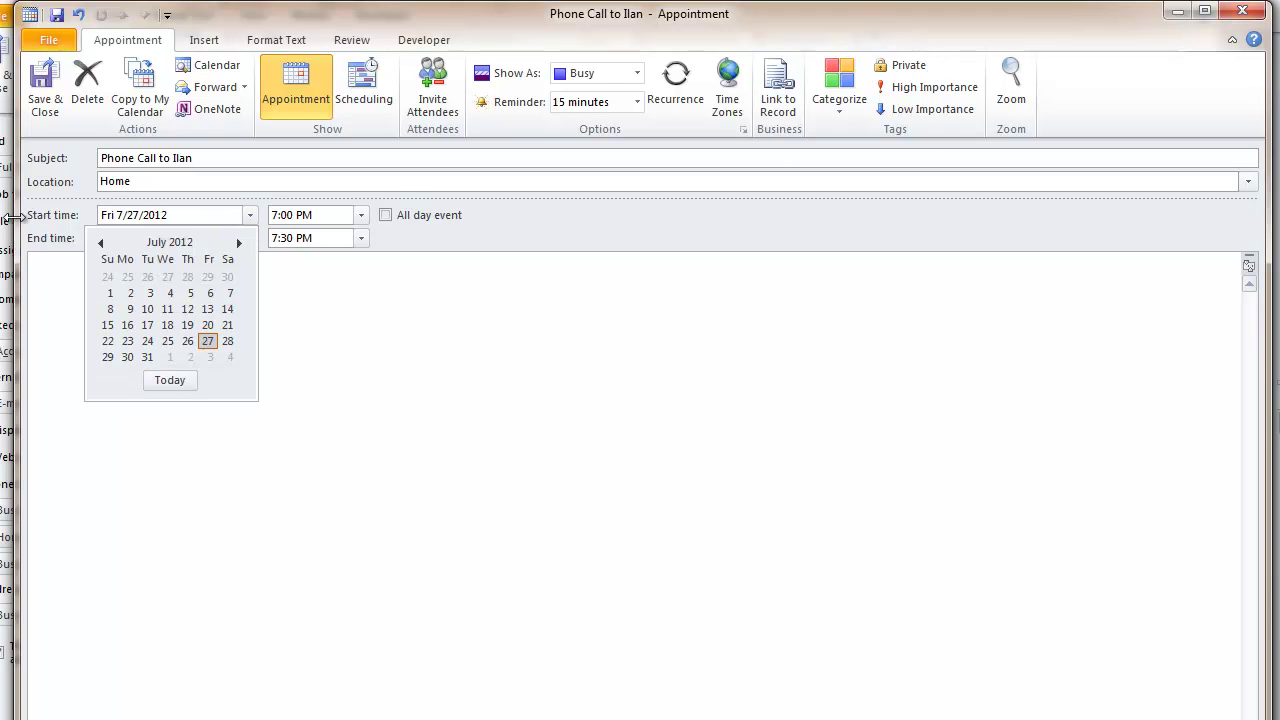
pyautogui.click(147, 357)
pyautogui.click(252, 366)
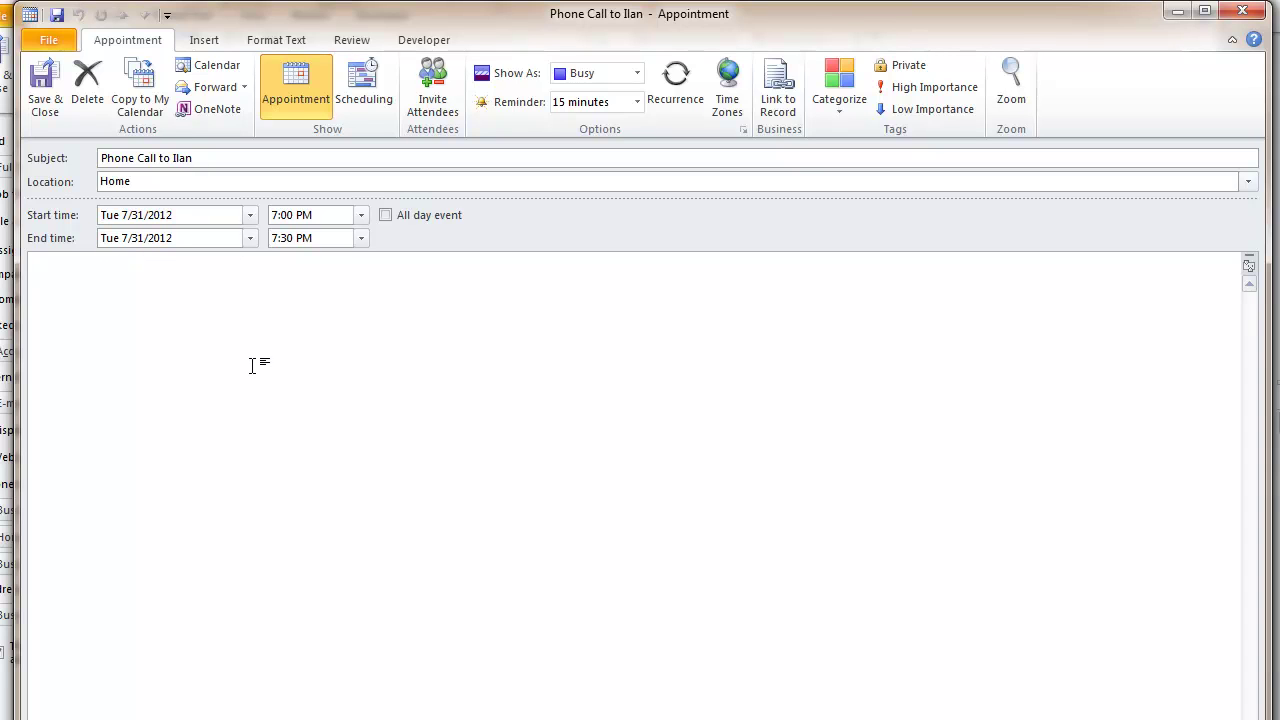
pyautogui.write('Spoke to Ilan about ser')
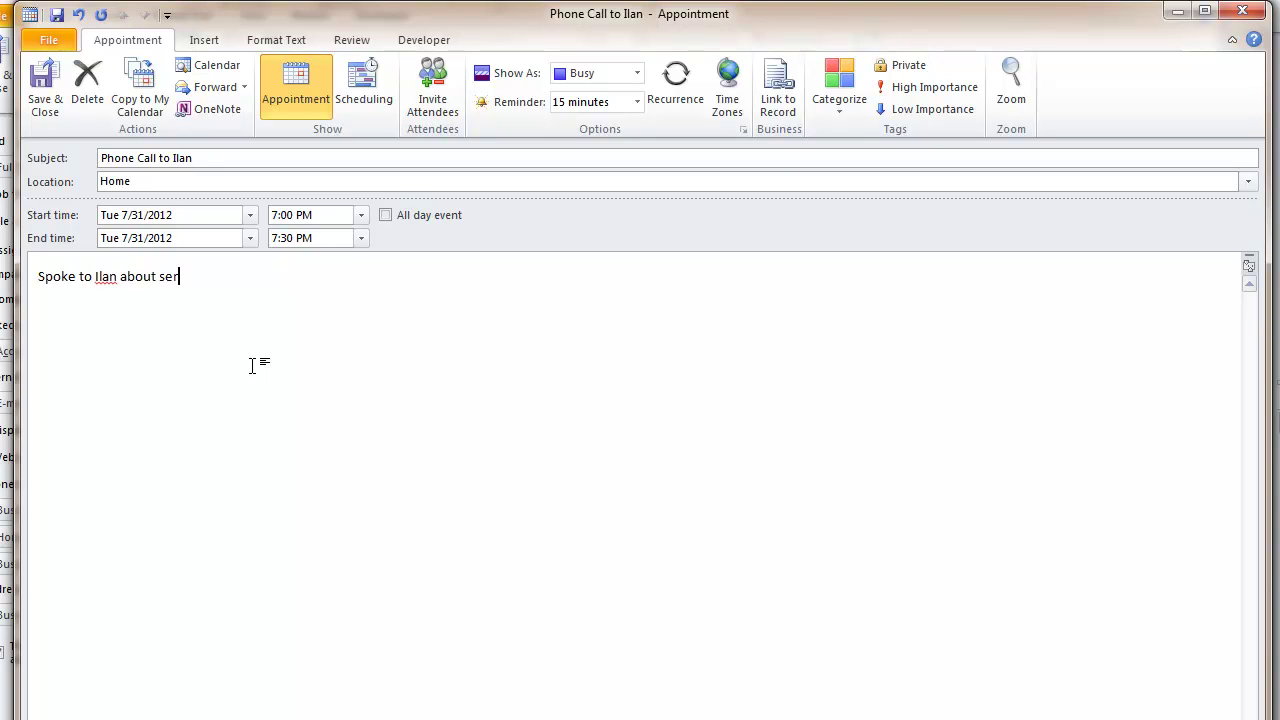
pyautogui.write('vices, needs more time to think about it;')
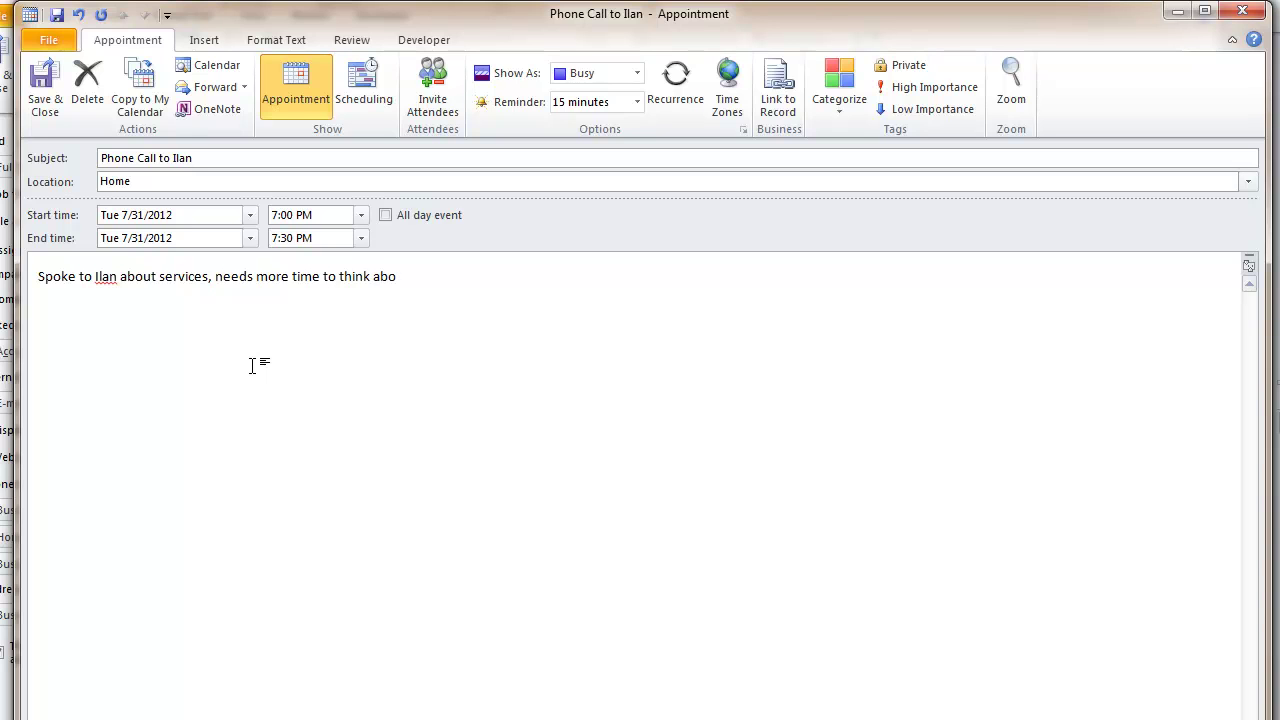
pyautogui.write(' please call at office number.')
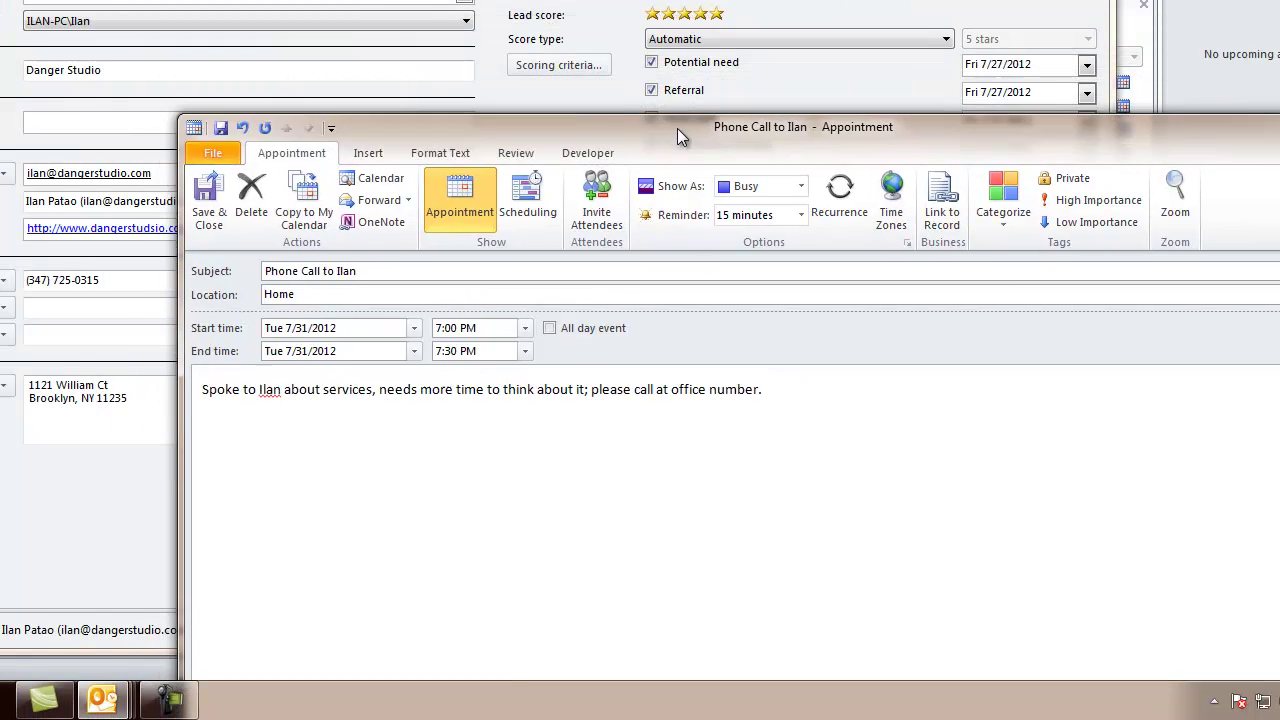
pyautogui.moveTo(677, 128); pyautogui.dragTo(640, 454)
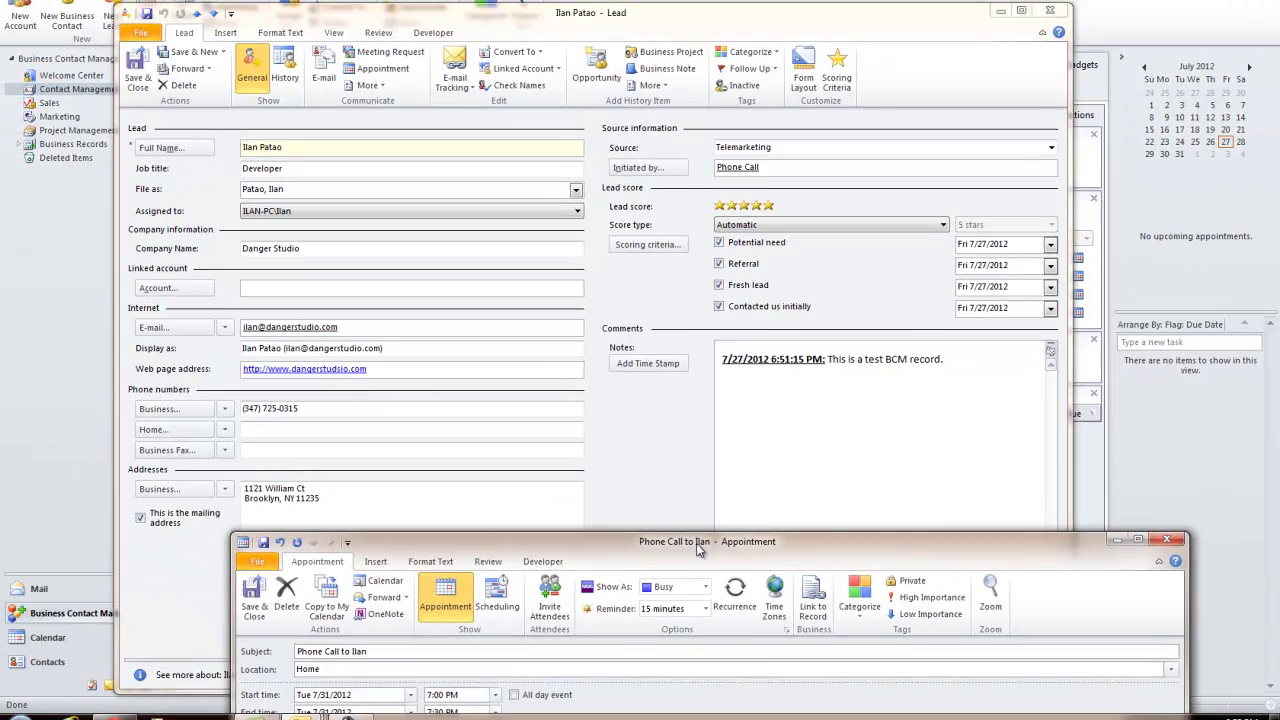
pyautogui.moveTo(657, 500); pyautogui.dragTo(573, 295)
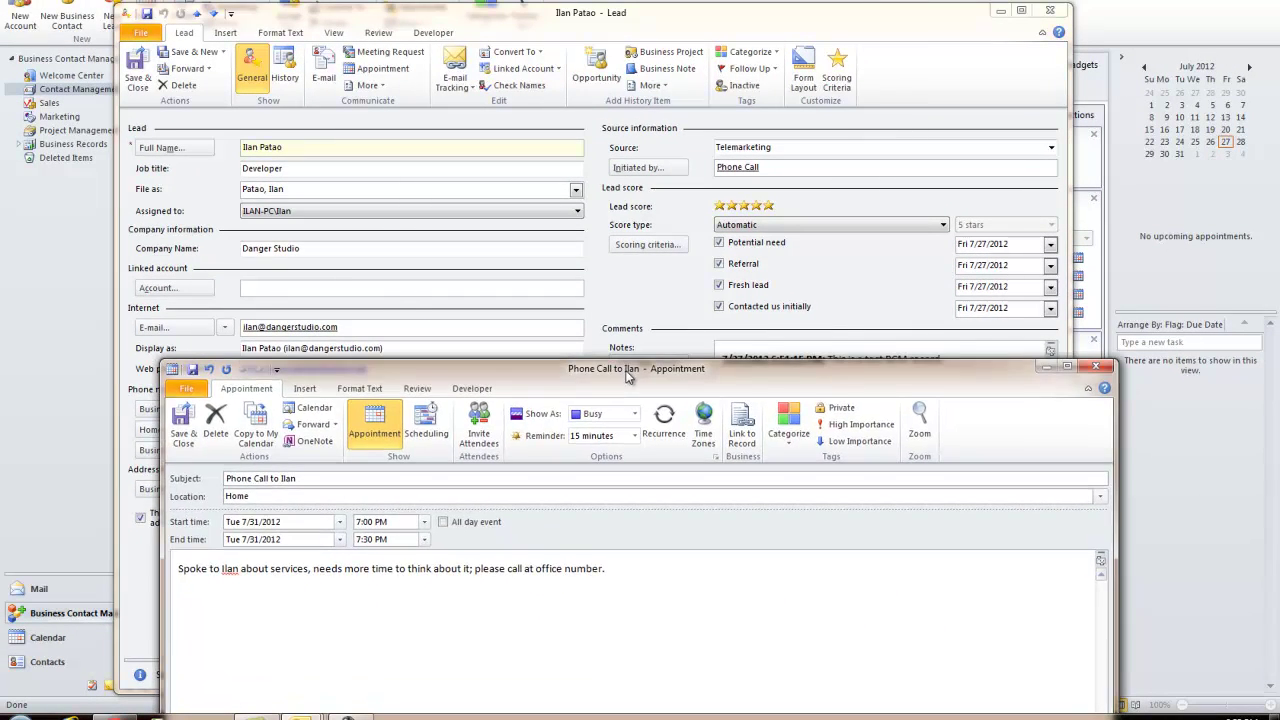
pyautogui.moveTo(628, 374); pyautogui.dragTo(538, 54)
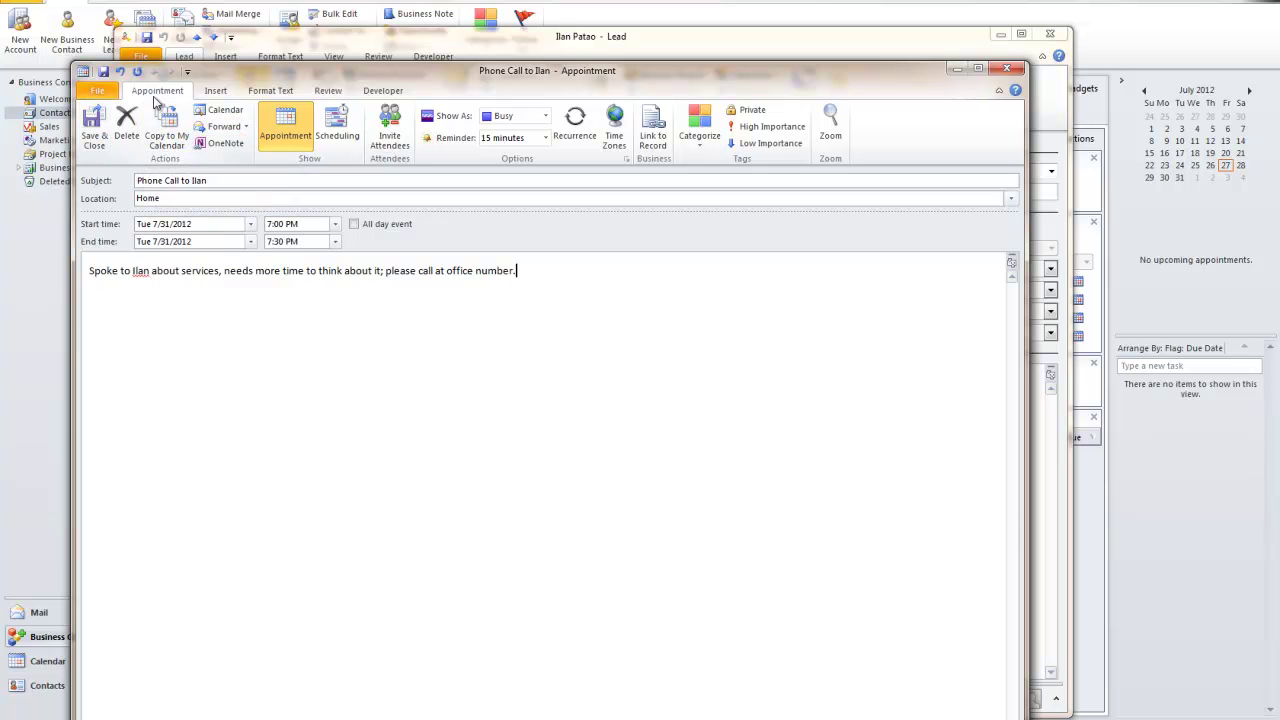
# Copy the phone-call appointment to the calendar and save and close the lead
pyautogui.click(176, 136)
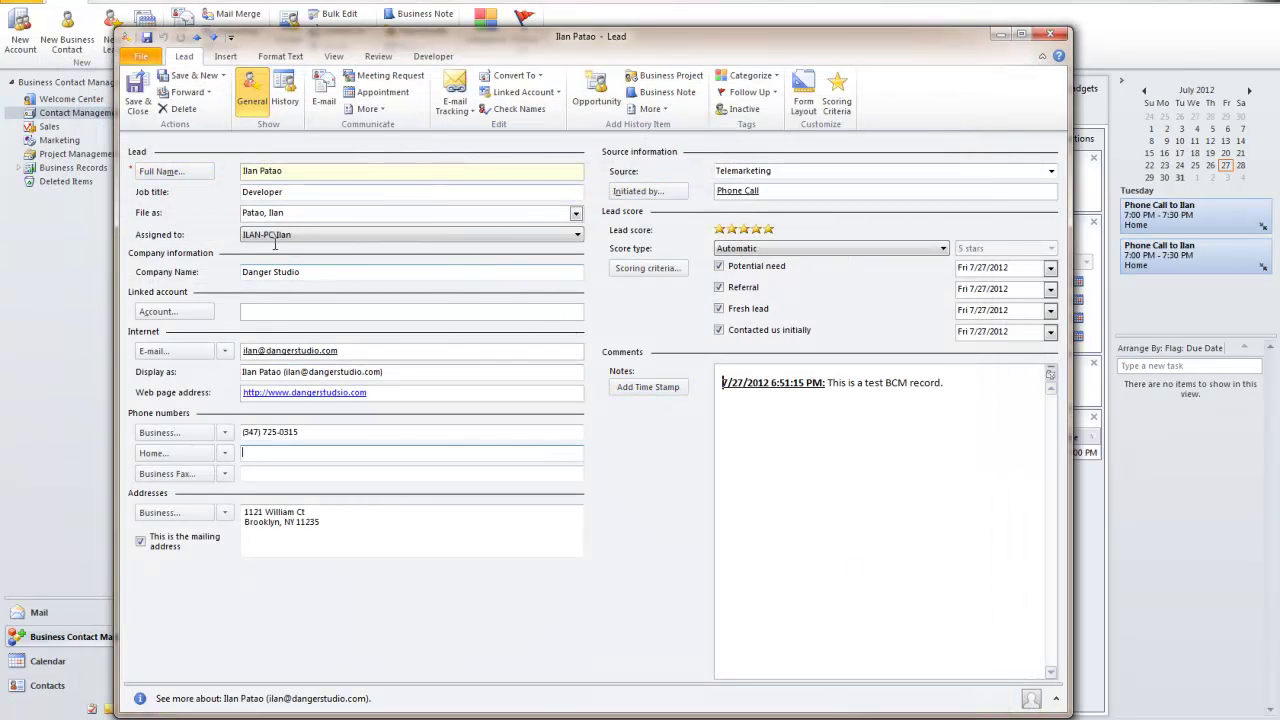
pyautogui.click(138, 104)
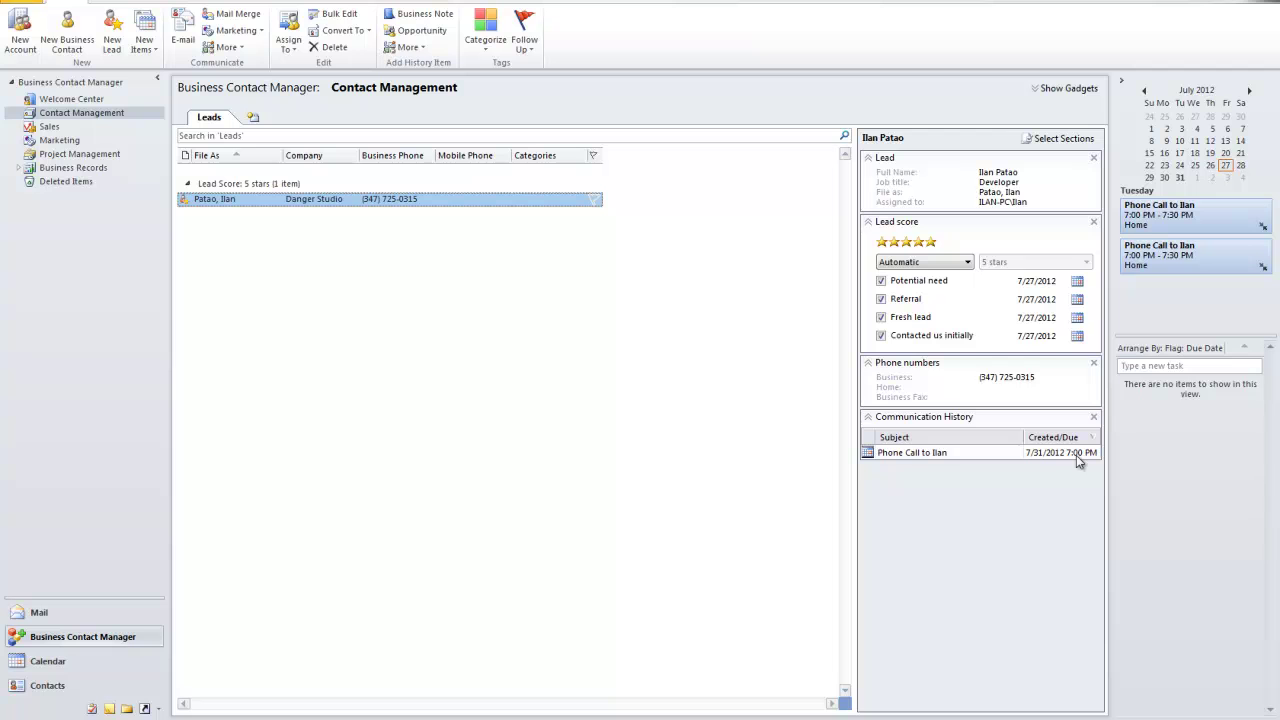
pyautogui.click(52, 661)
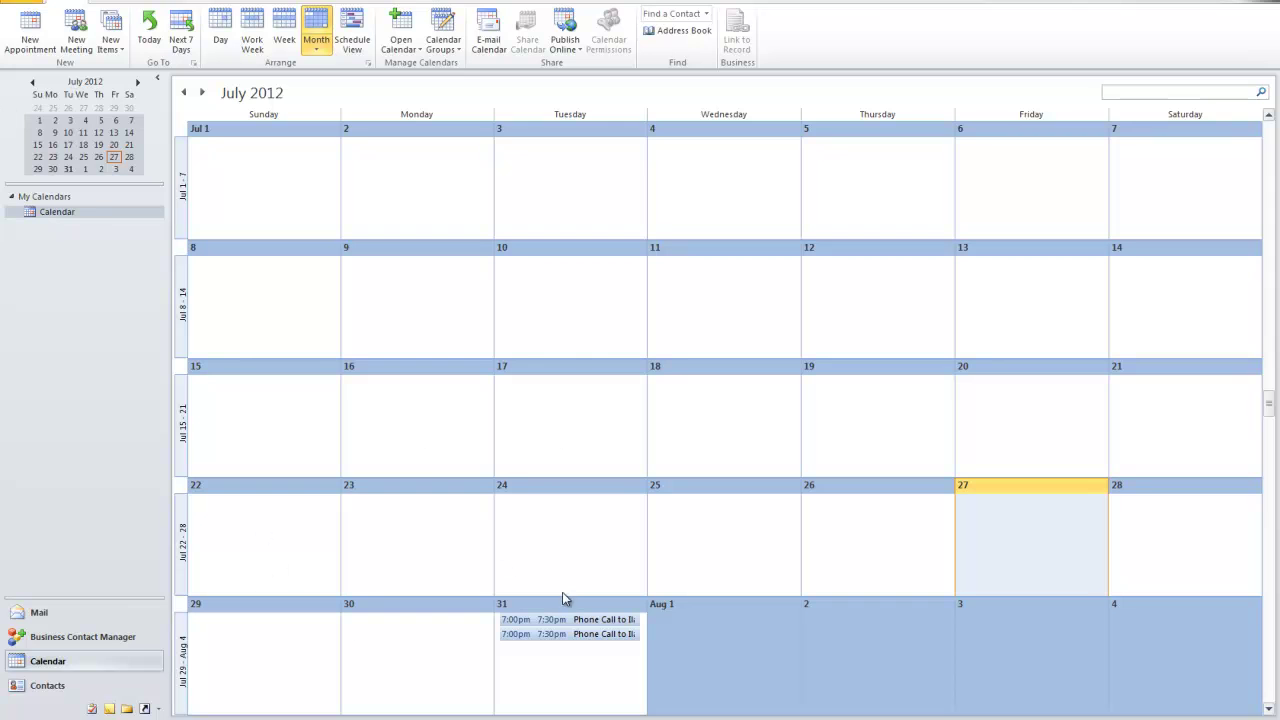
pyautogui.click(82, 640)
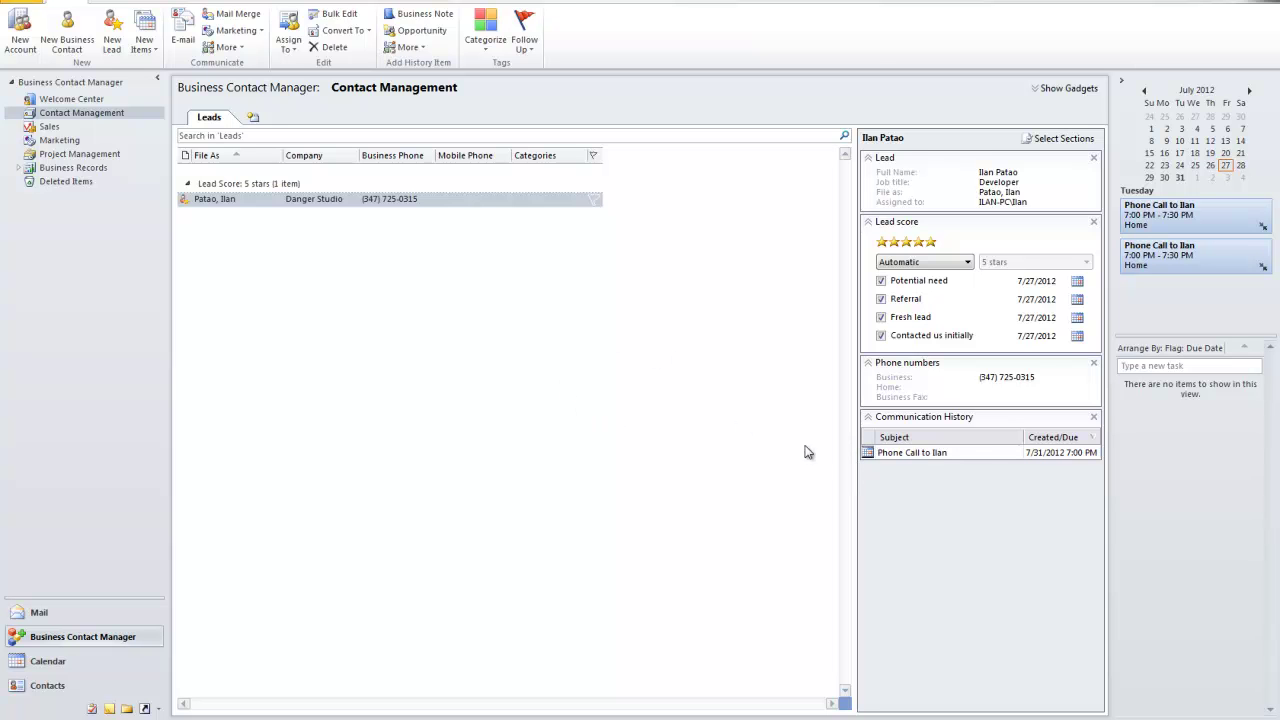
pyautogui.doubleClick(233, 198)
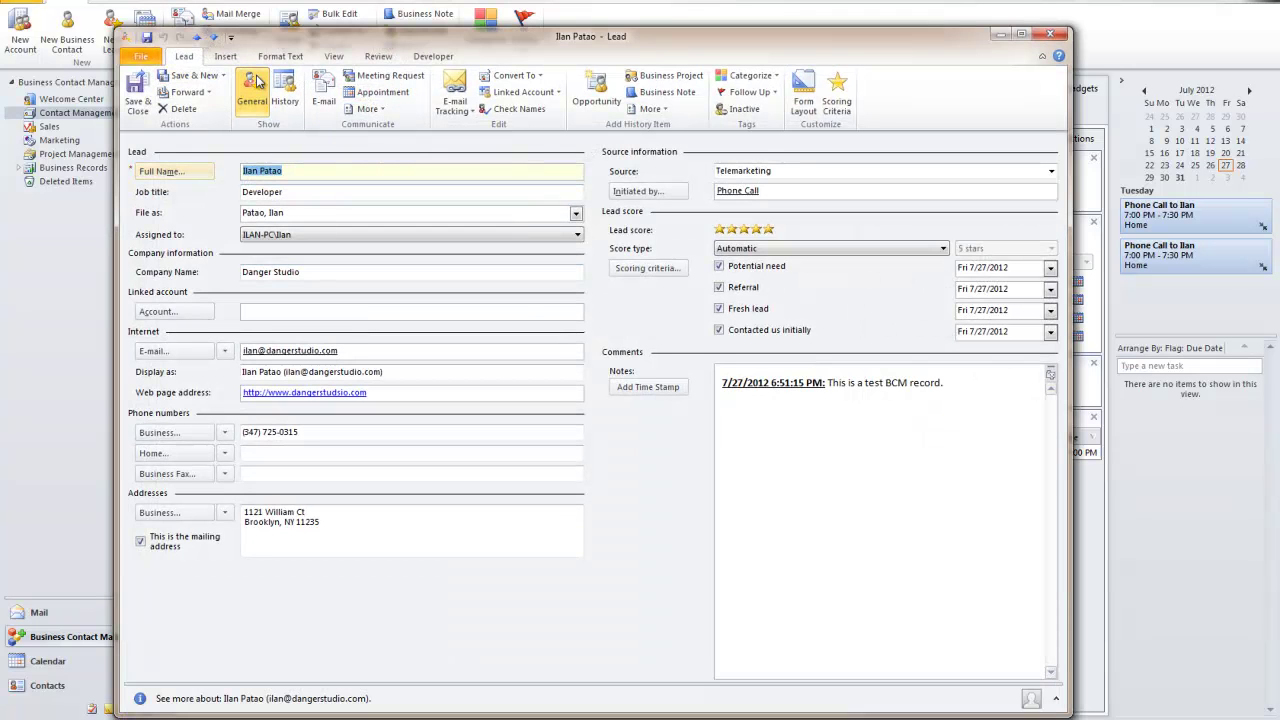
pyautogui.click(284, 93)
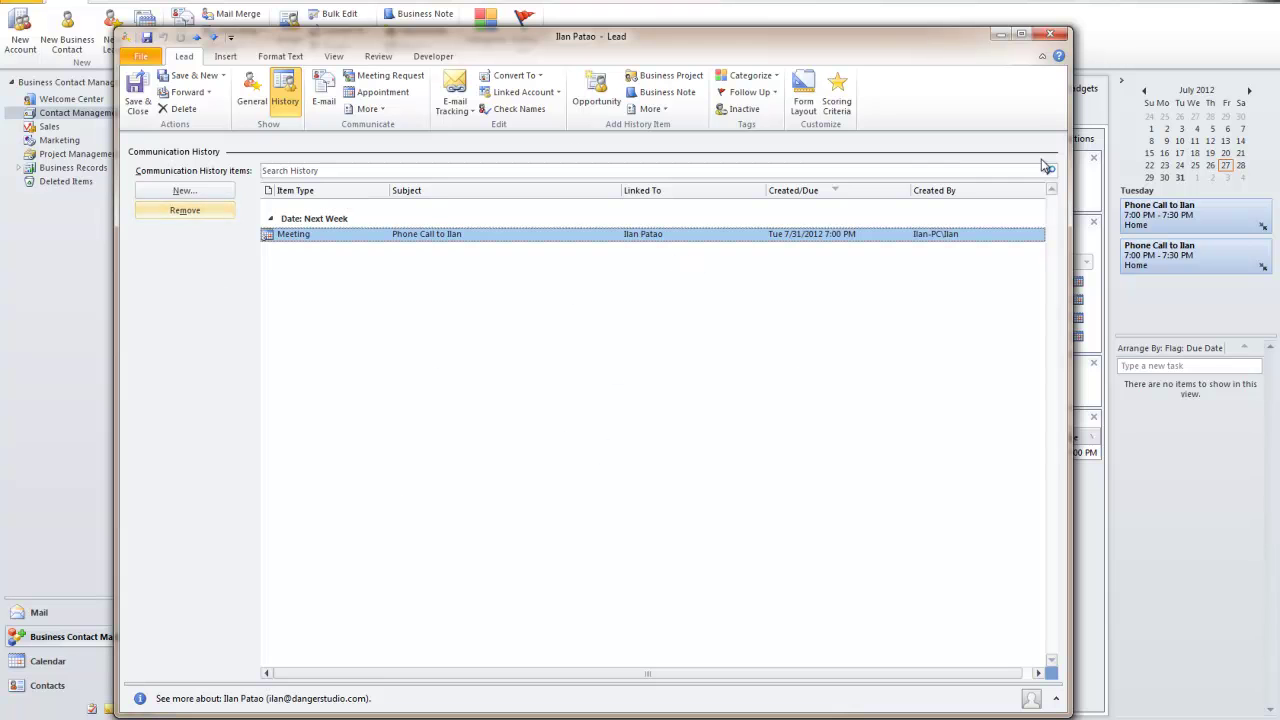
pyautogui.click(1050, 35)
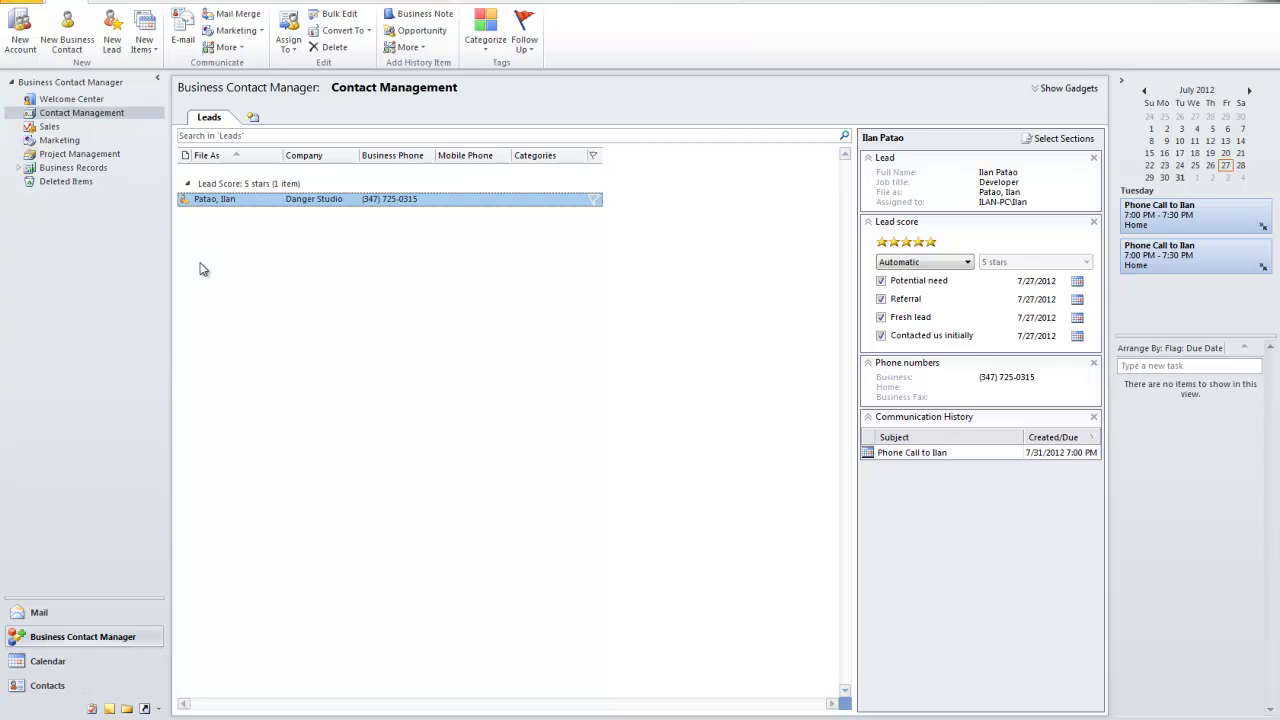
# From the reopened lead, create a 'Mail letter' appointment dated Fri 8/31/2012
pyautogui.doubleClick(228, 199)
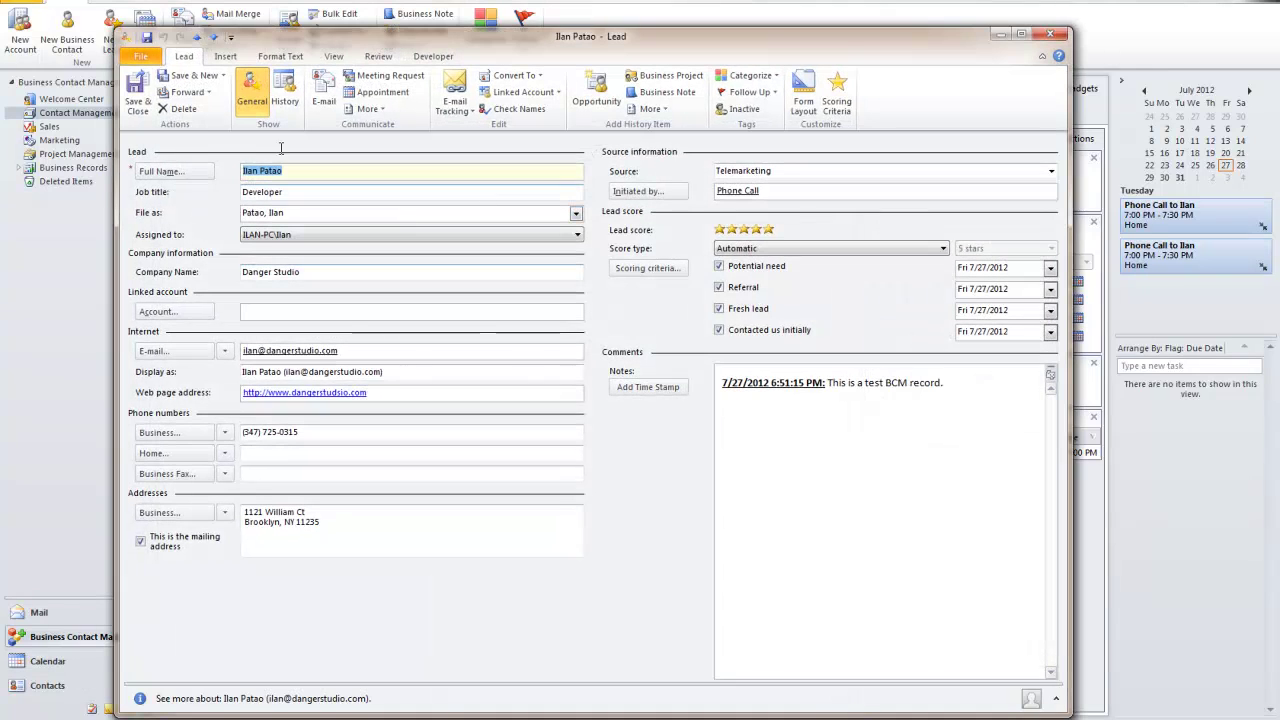
pyautogui.click(381, 91)
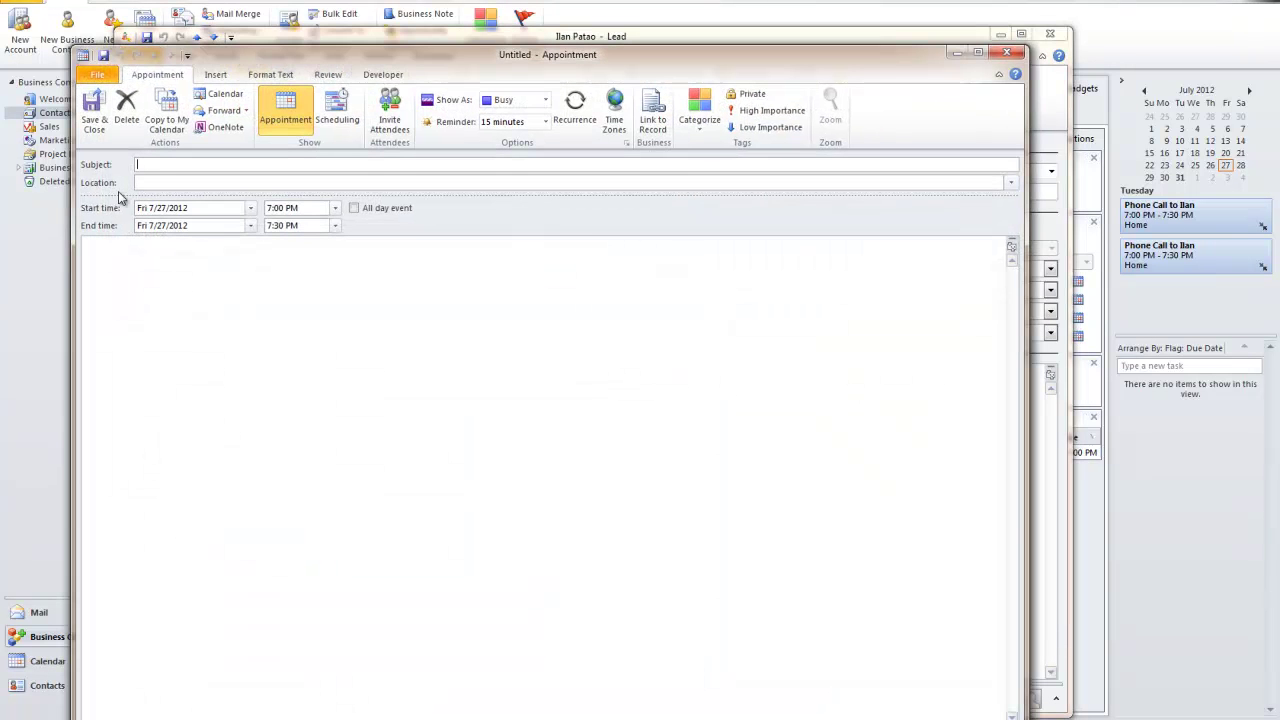
pyautogui.click(150, 161)
pyautogui.write('Mail letyter to Ilan')
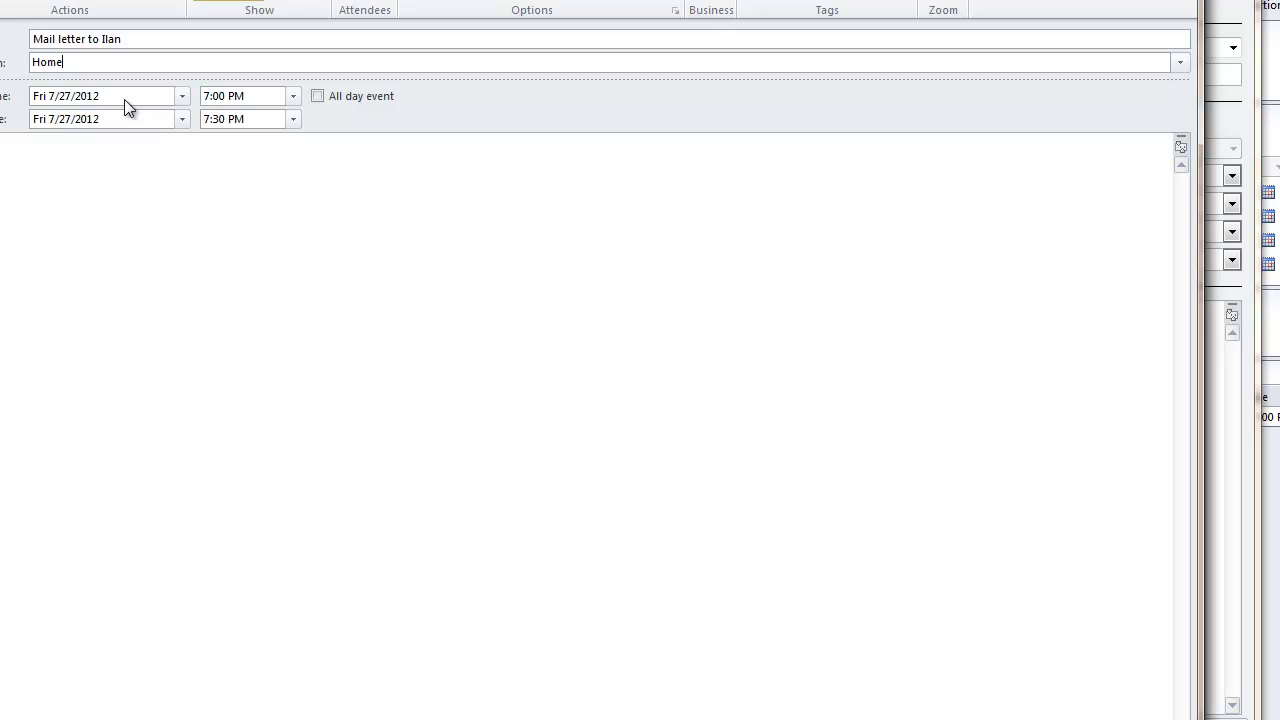
pyautogui.click(185, 100)
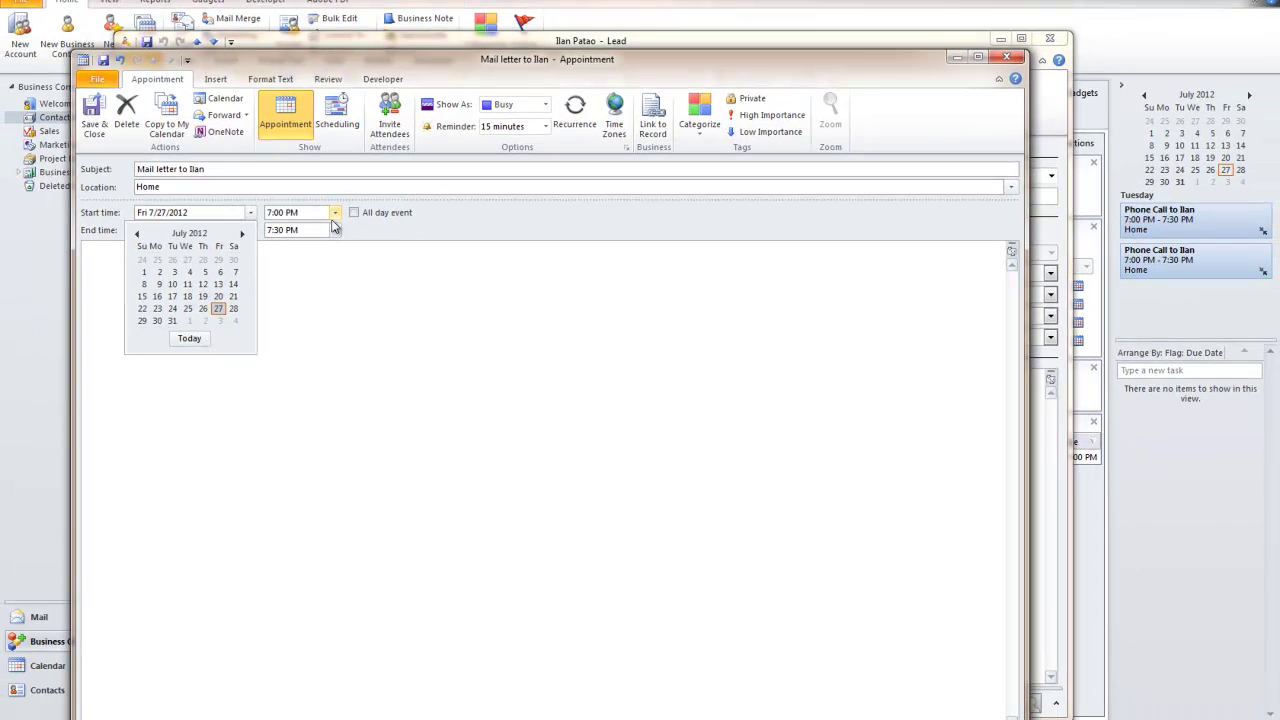
pyautogui.click(242, 234)
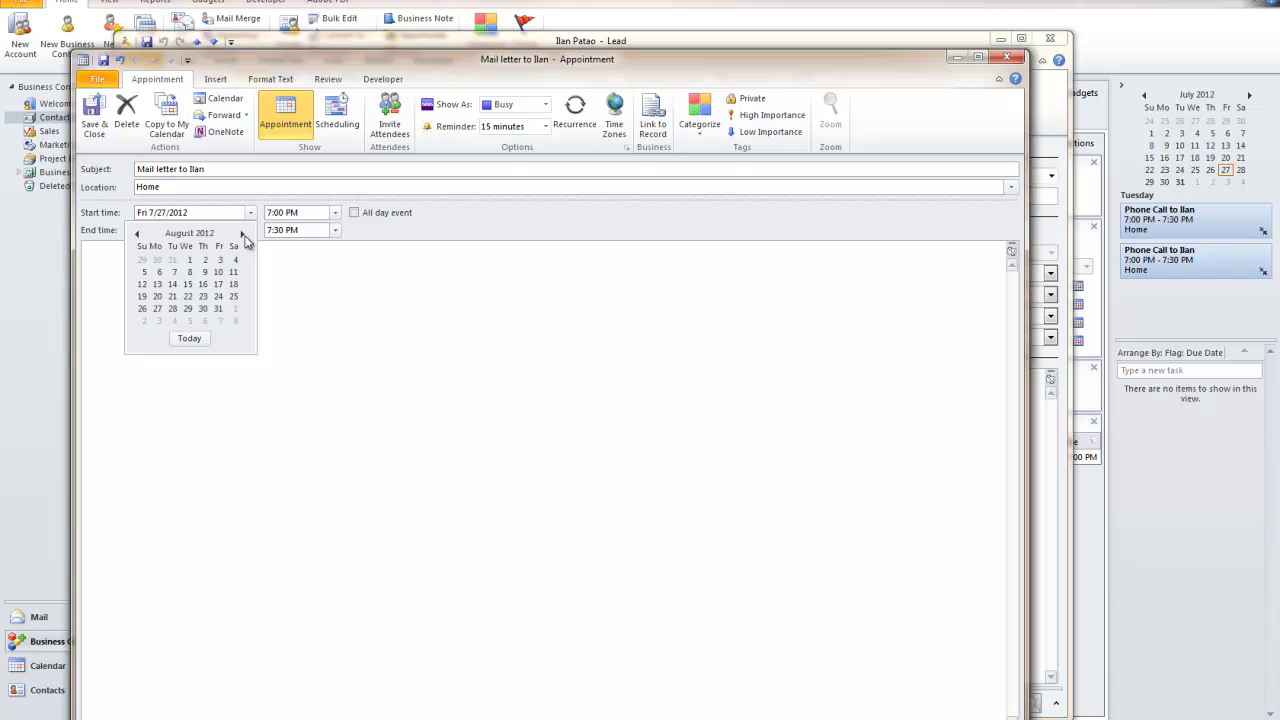
pyautogui.click(219, 309)
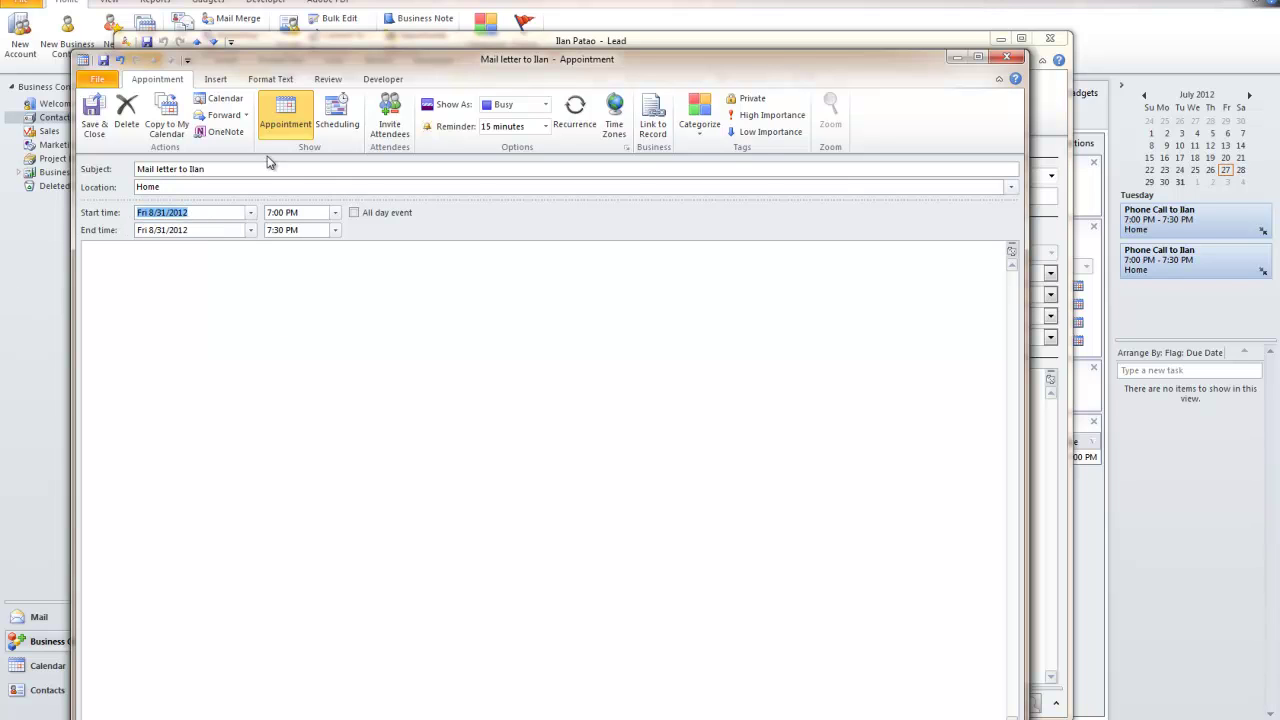
# Set the mail-letter appointment to start at 9:00 PM with a 5-hour reminder, then close it
pyautogui.click(336, 212)
pyautogui.click(305, 277)
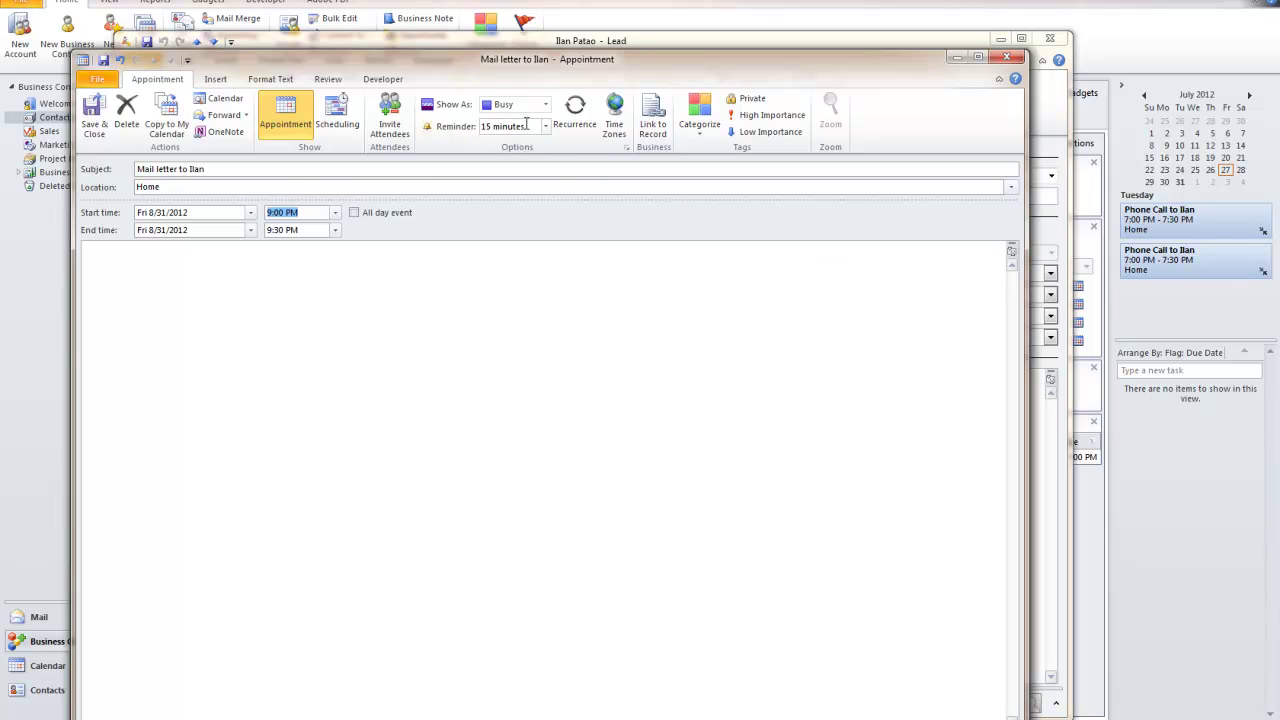
pyautogui.click(547, 127)
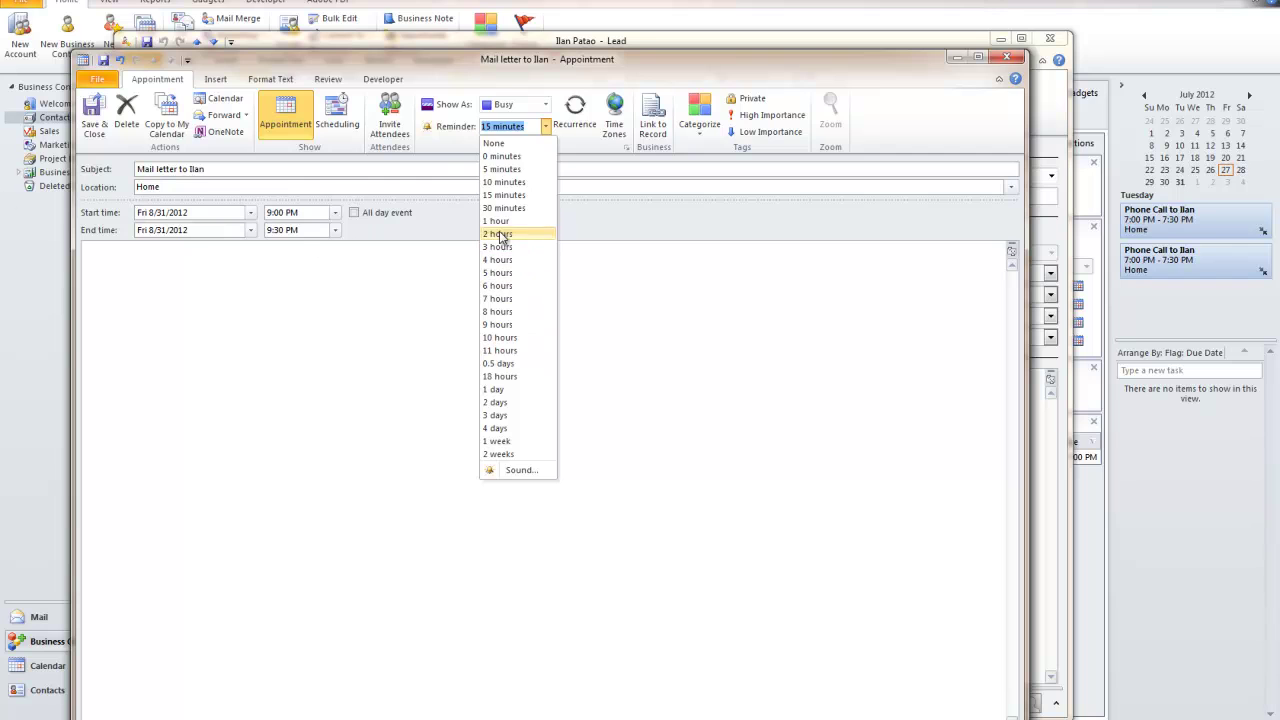
pyautogui.click(498, 272)
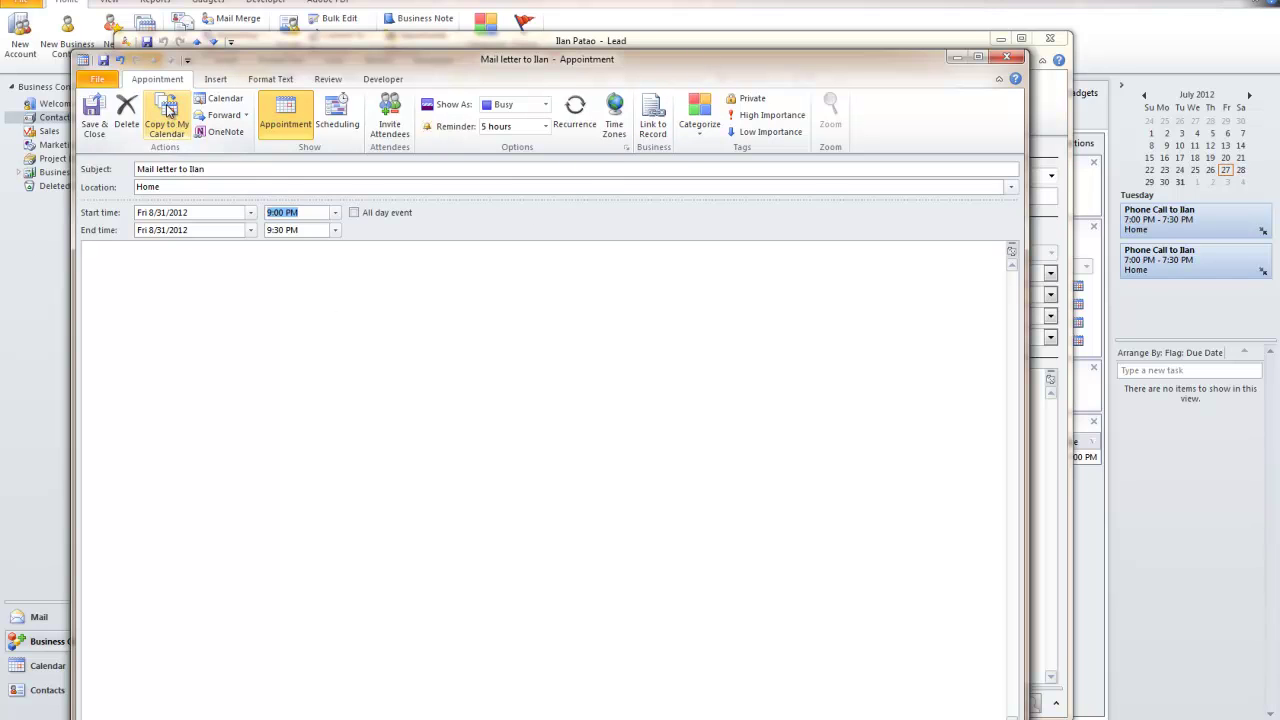
pyautogui.click(1017, 60)
# Discard the appointment, close the lead, and check the Phone Call entry on the July 2012 calendar
pyautogui.click(643, 403)
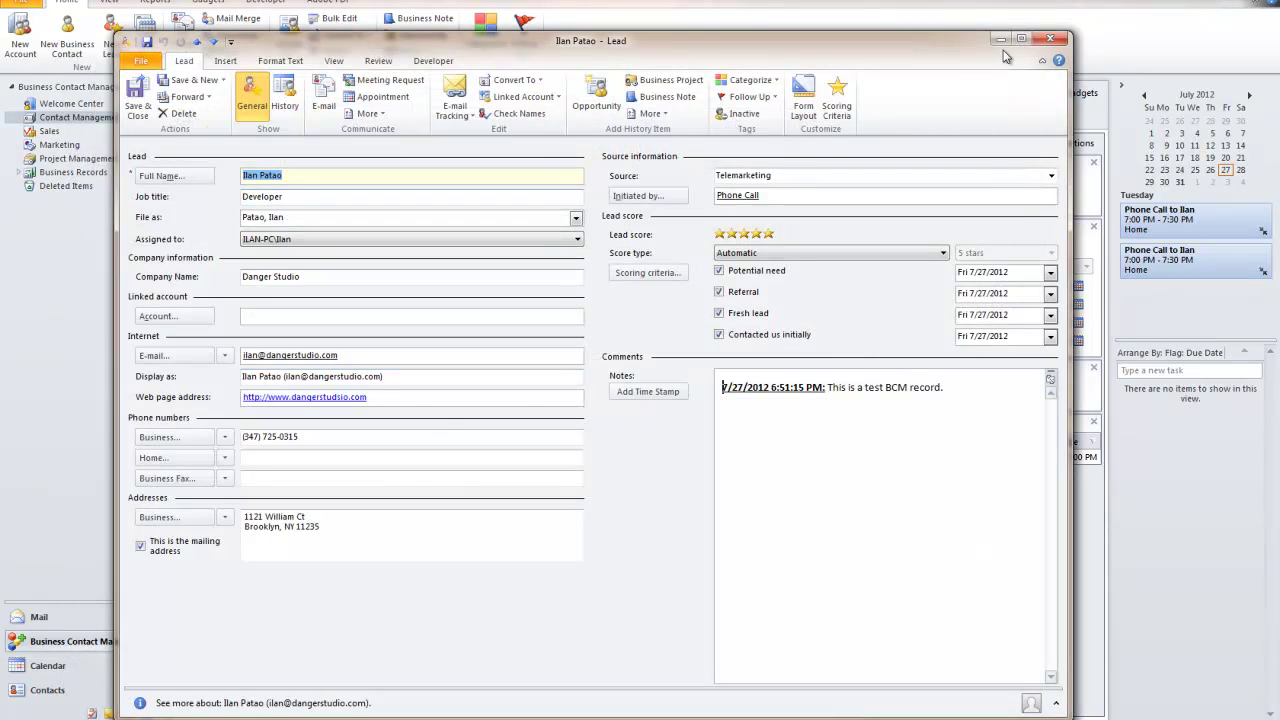
pyautogui.click(1050, 38)
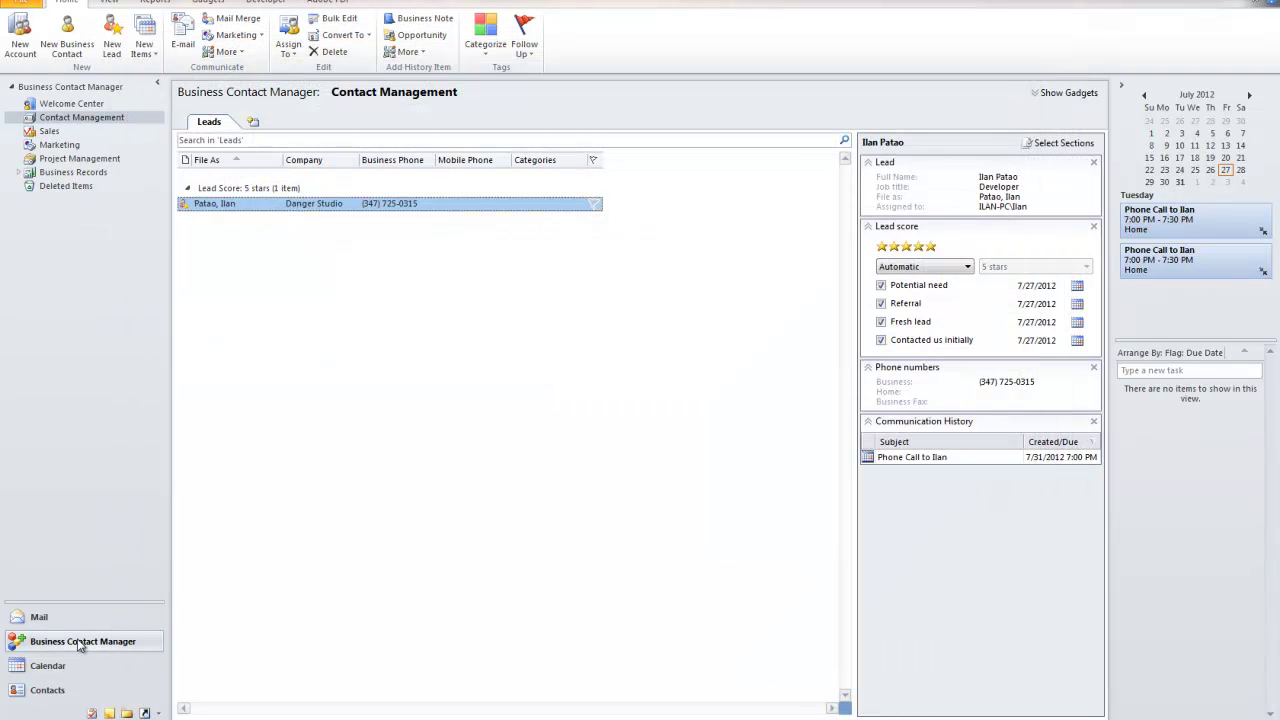
pyautogui.click(60, 665)
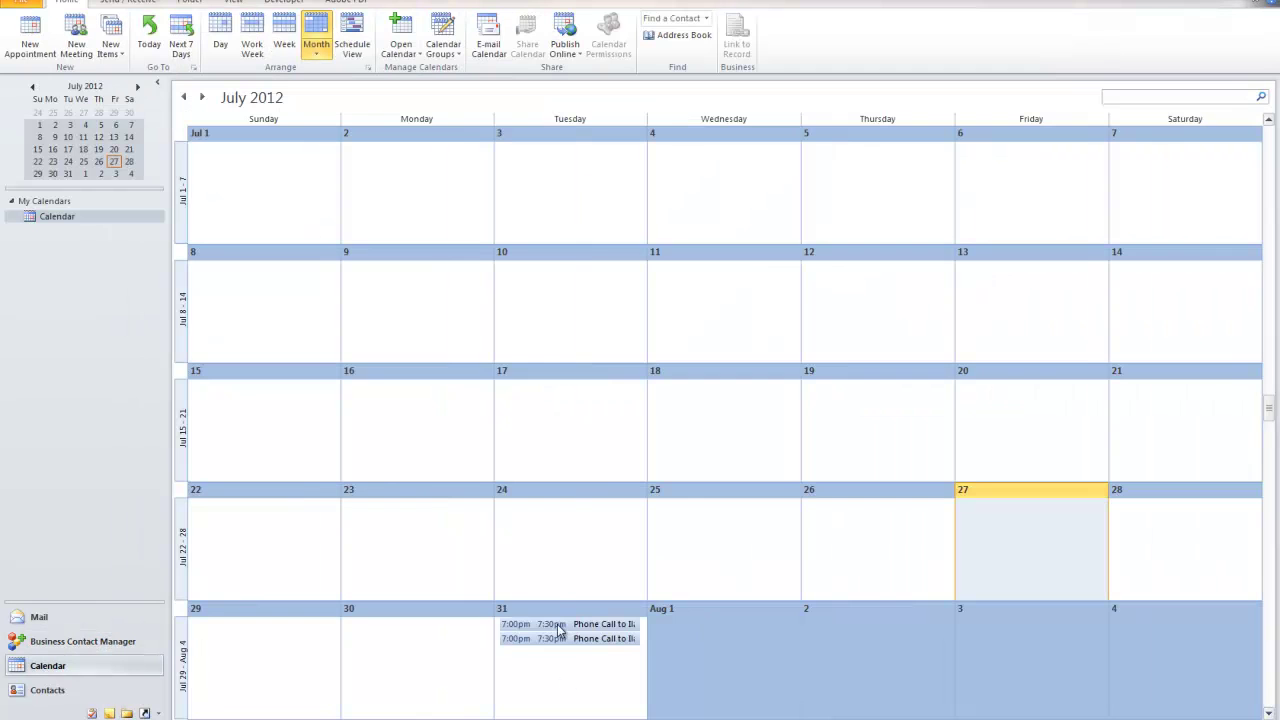
pyautogui.doubleClick(545, 624)
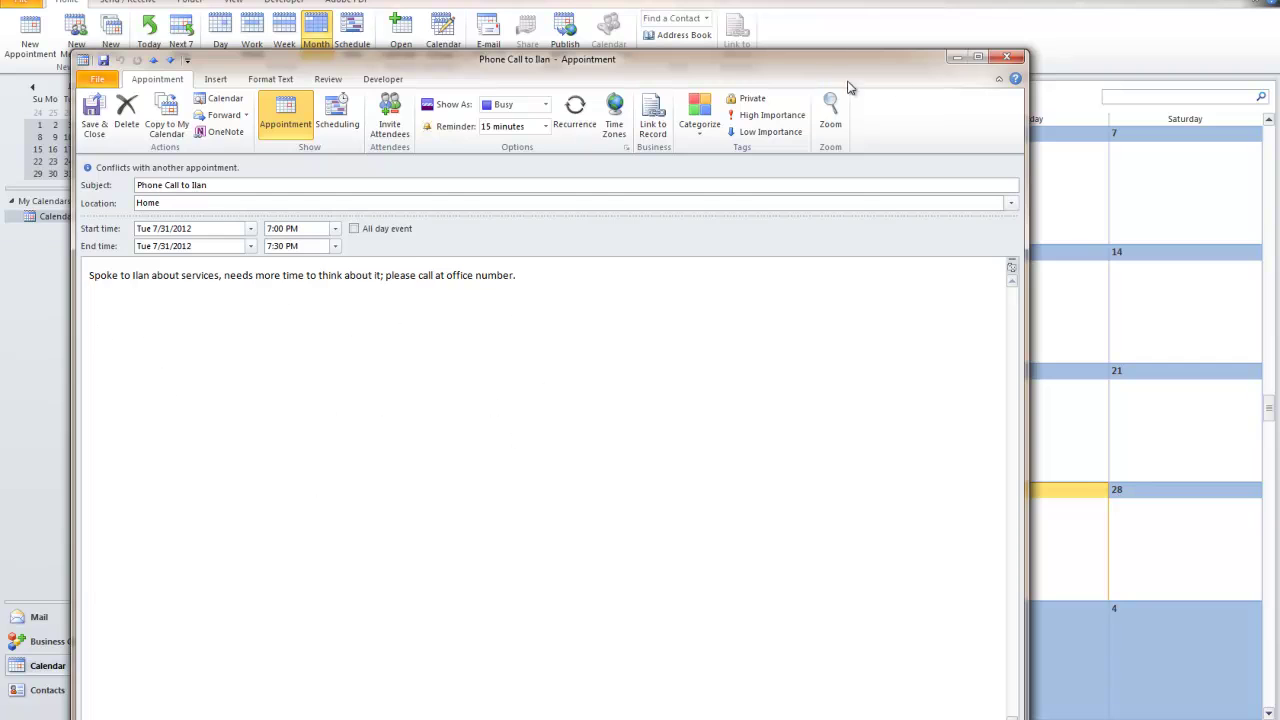
pyautogui.click(1017, 61)
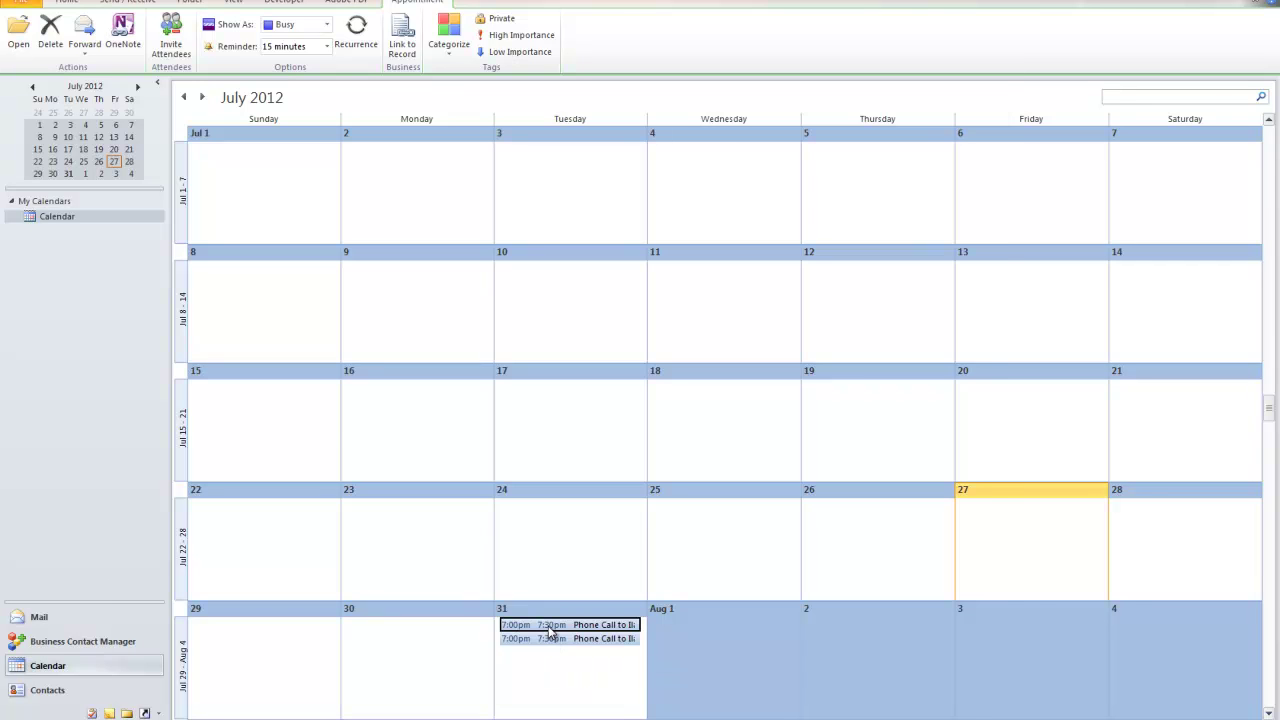
pyautogui.doubleClick(549, 632)
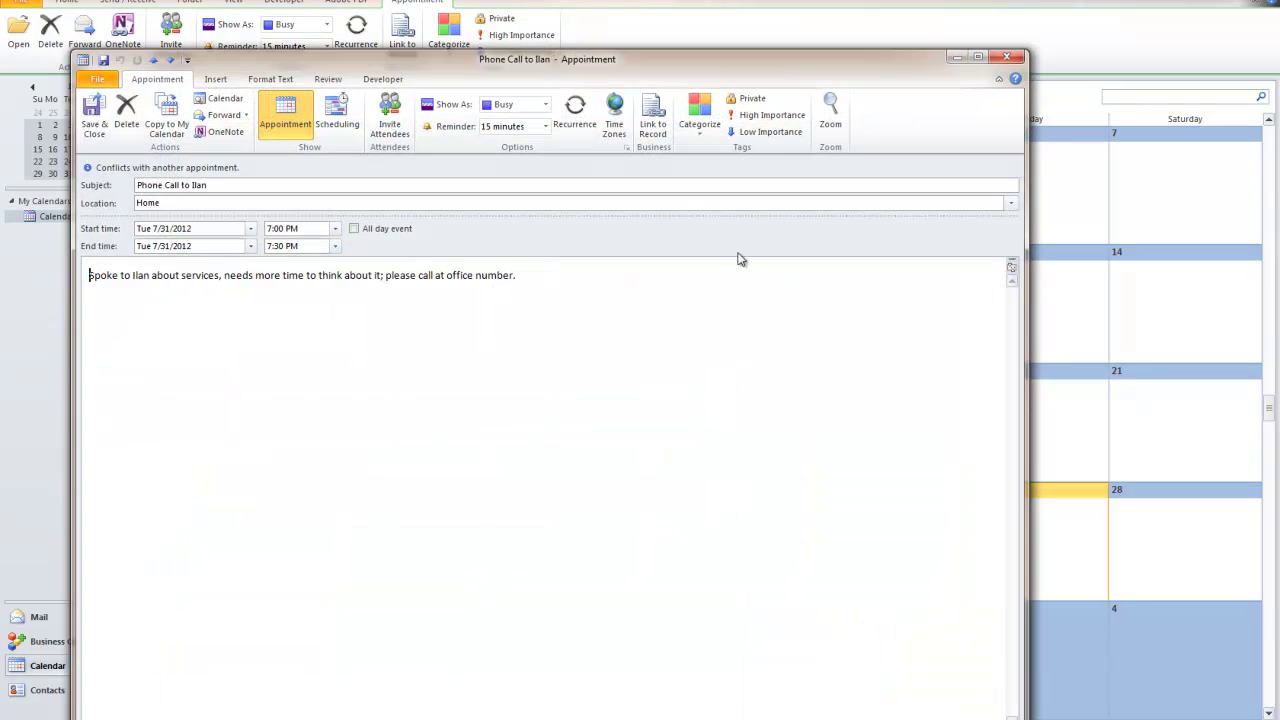
pyautogui.click(547, 127)
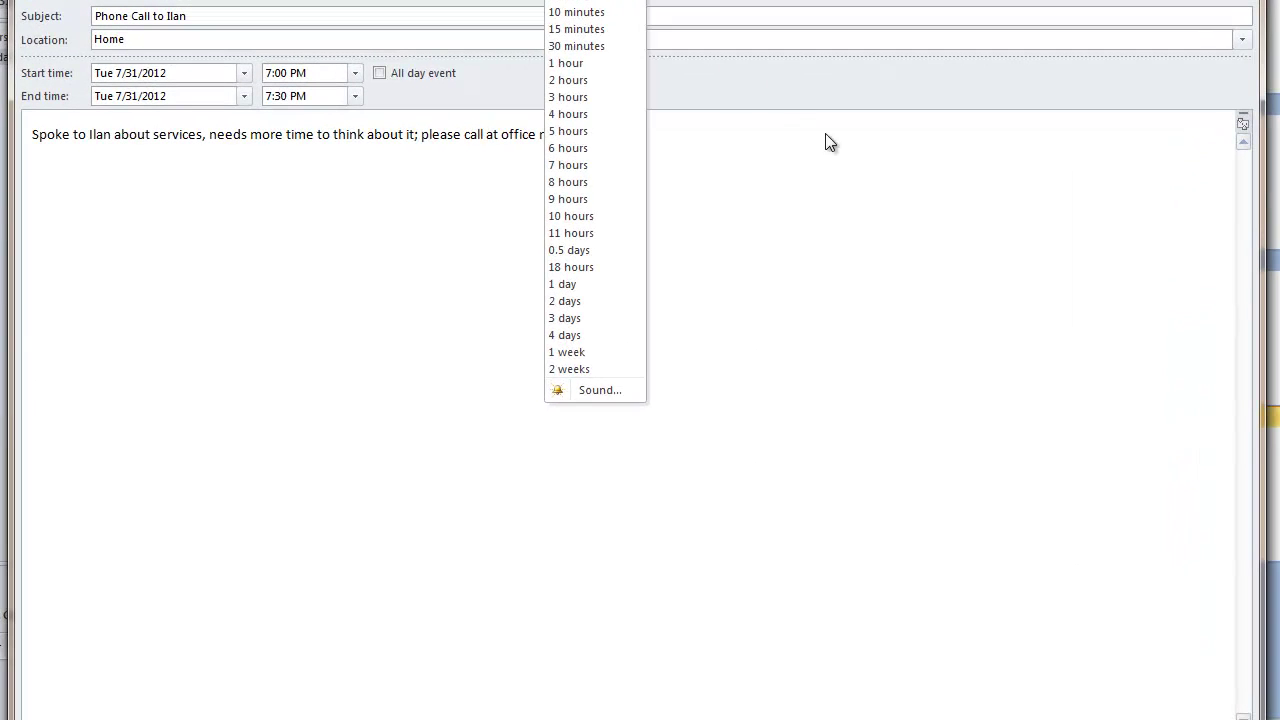
pyautogui.click(762, 341)
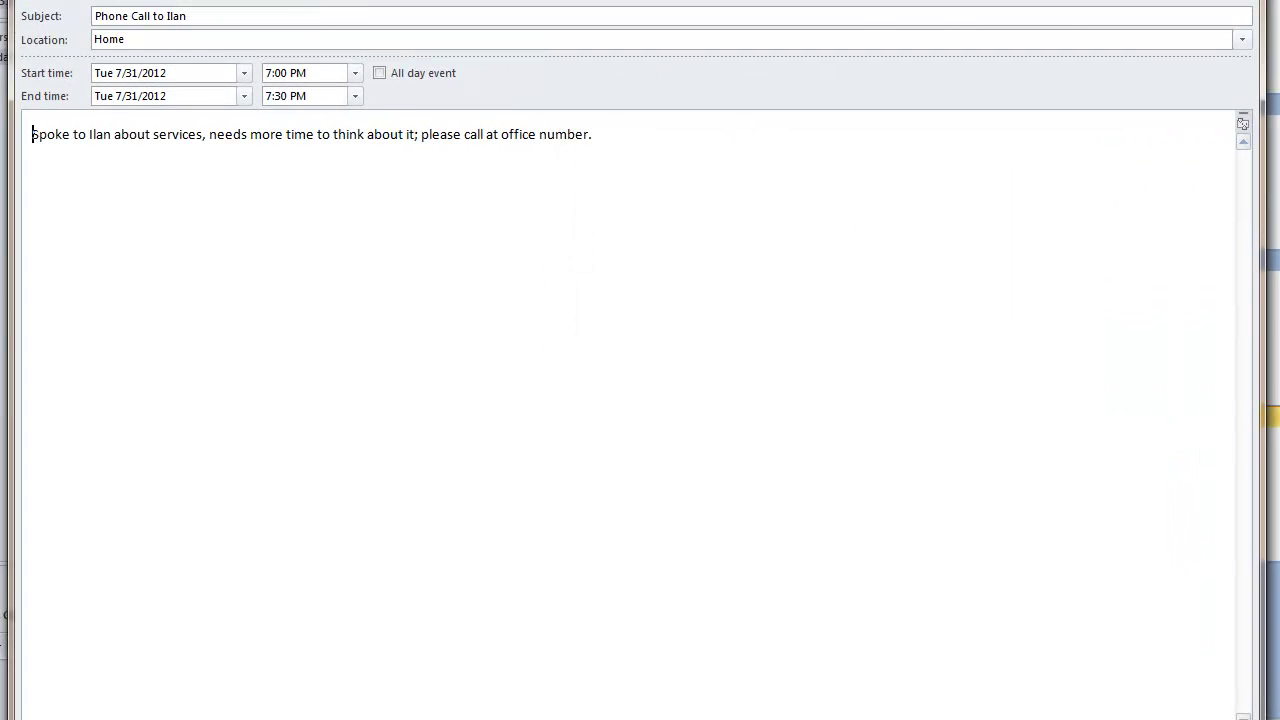
pyautogui.hotkey('alt', 's')
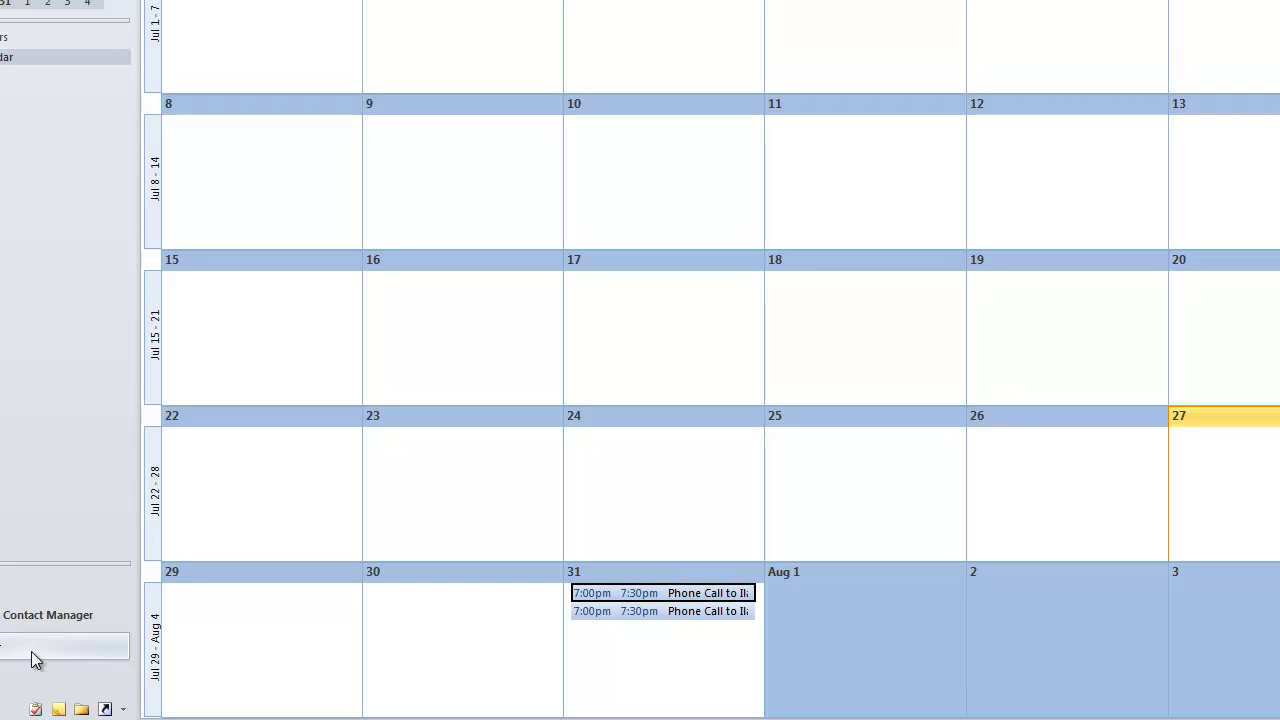
# Reopen the Danger Studio developer's lead record from the Business Contact Manager Leads list
pyautogui.click(47, 614)
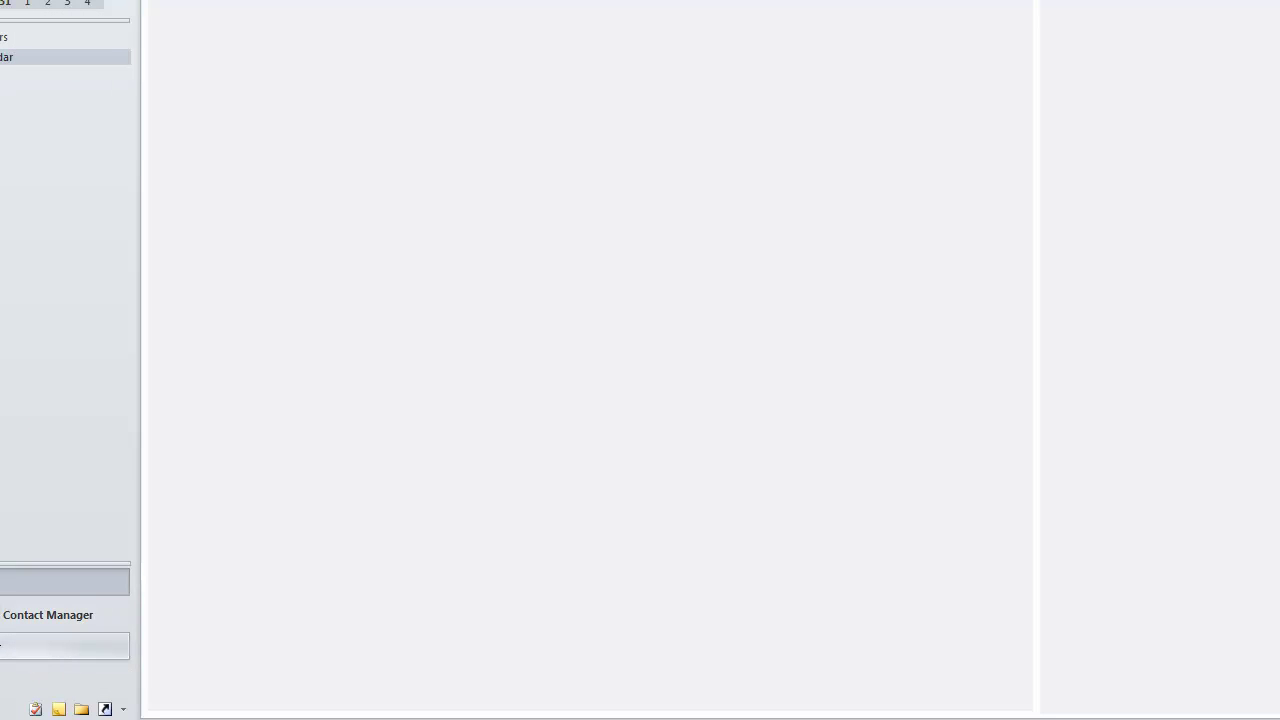
pyautogui.doubleClick(212, 47)
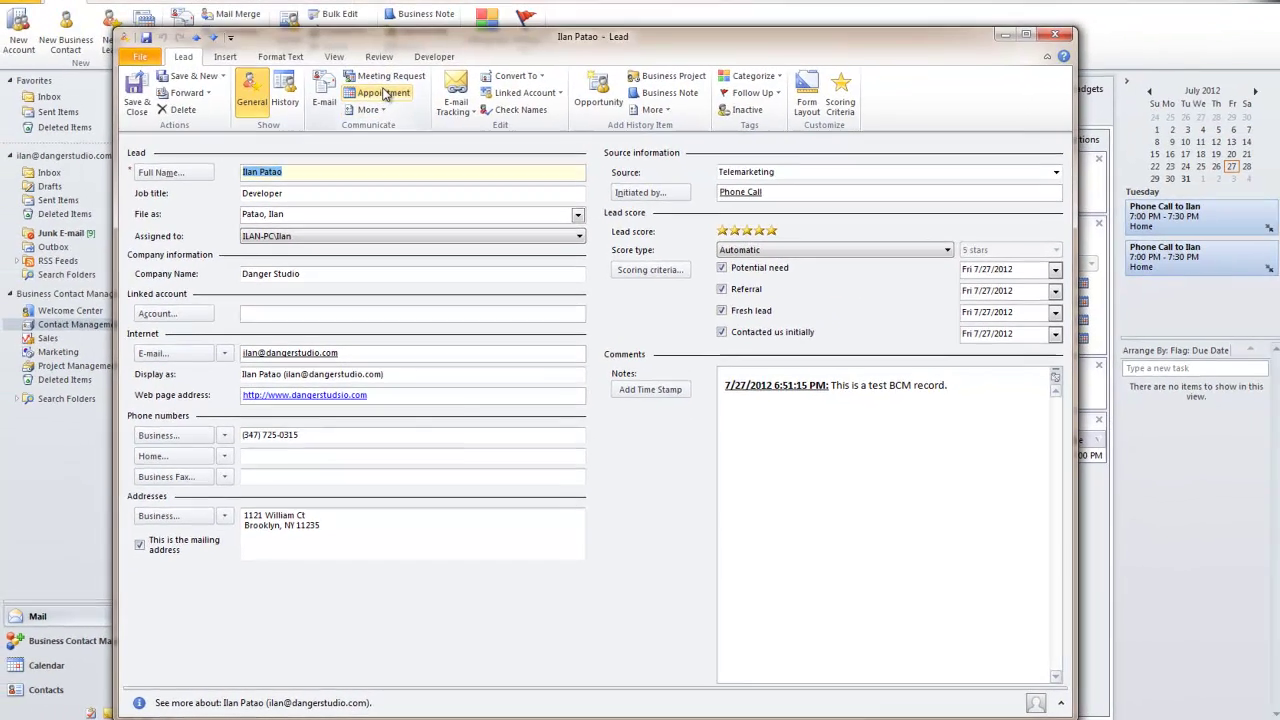
# Start a new appointment from the lead twice, closing each blank appointment window
pyautogui.click(372, 93)
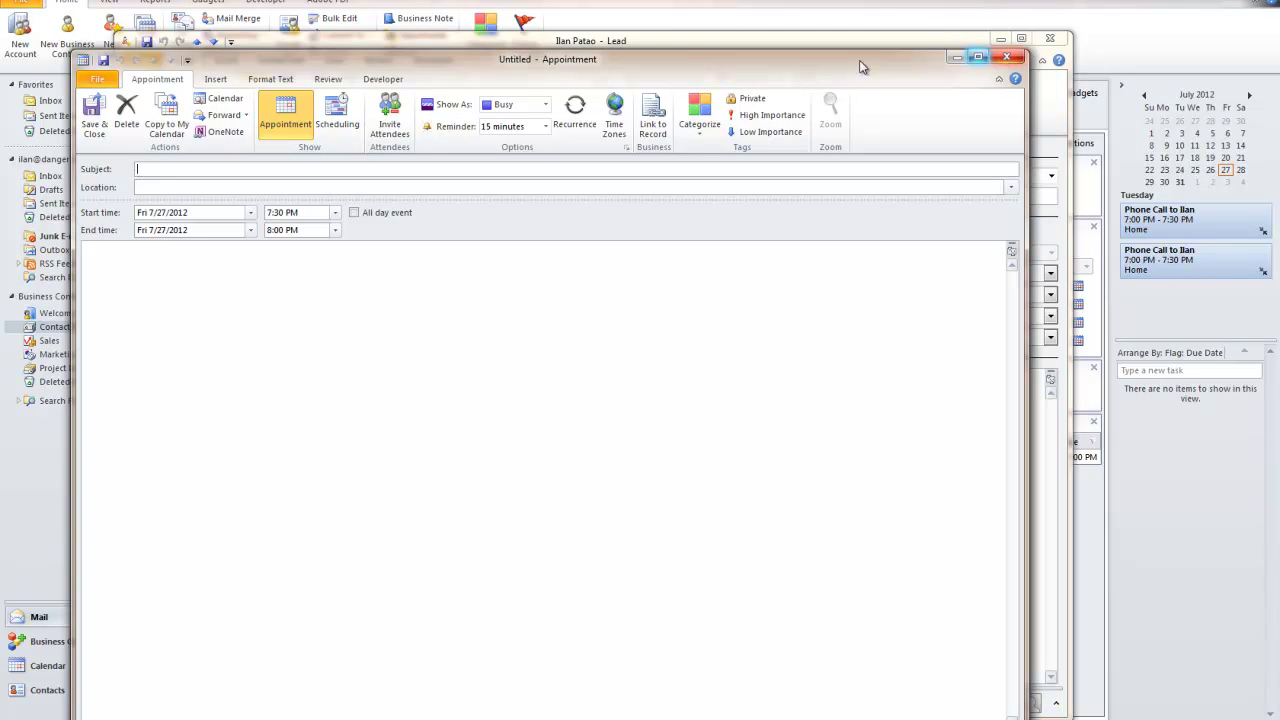
pyautogui.click(1007, 57)
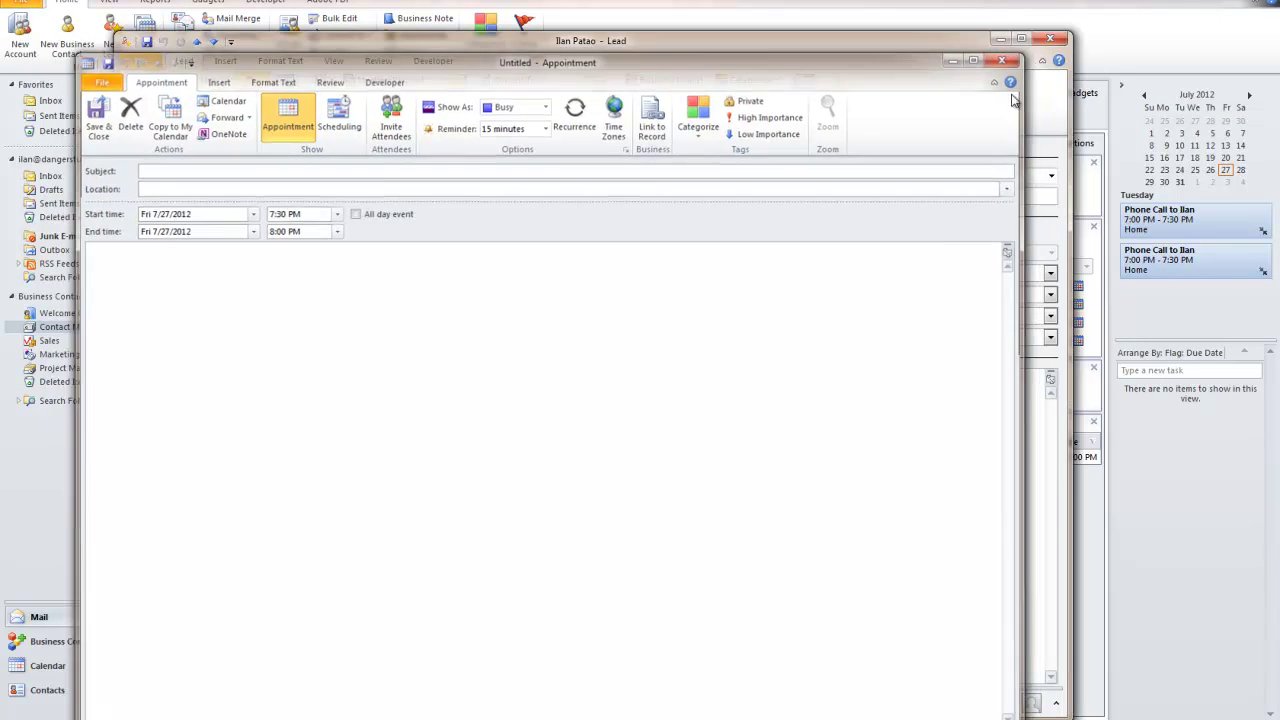
pyautogui.click(380, 96)
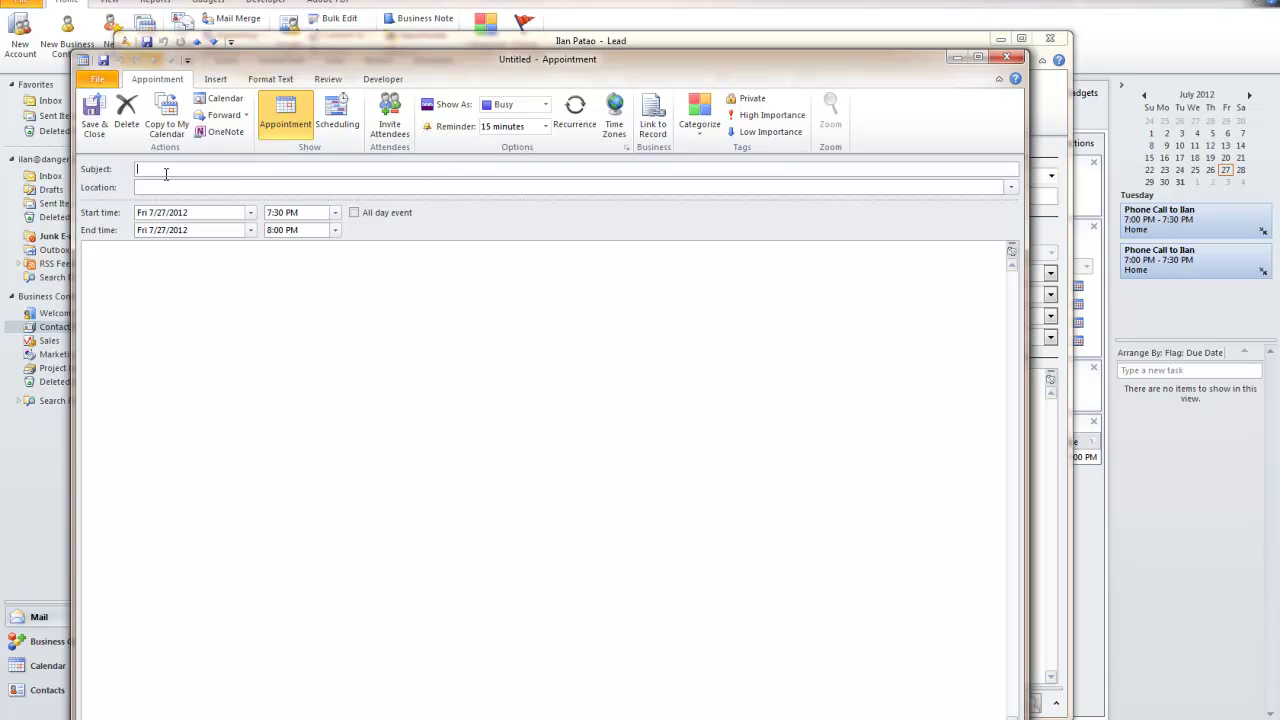
pyautogui.click(1007, 59)
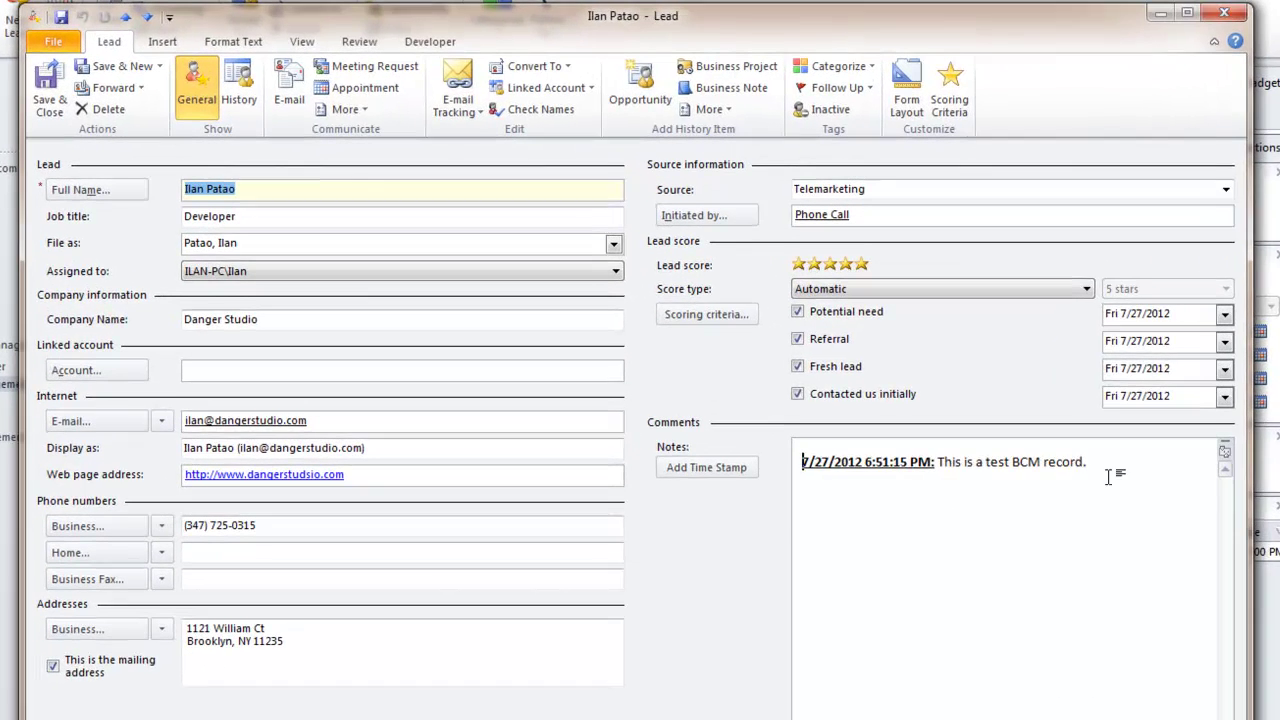
# Select all the lead's notes text, then deselect it, leaving the note unchanged
pyautogui.hotkey('ctrl', 'a')
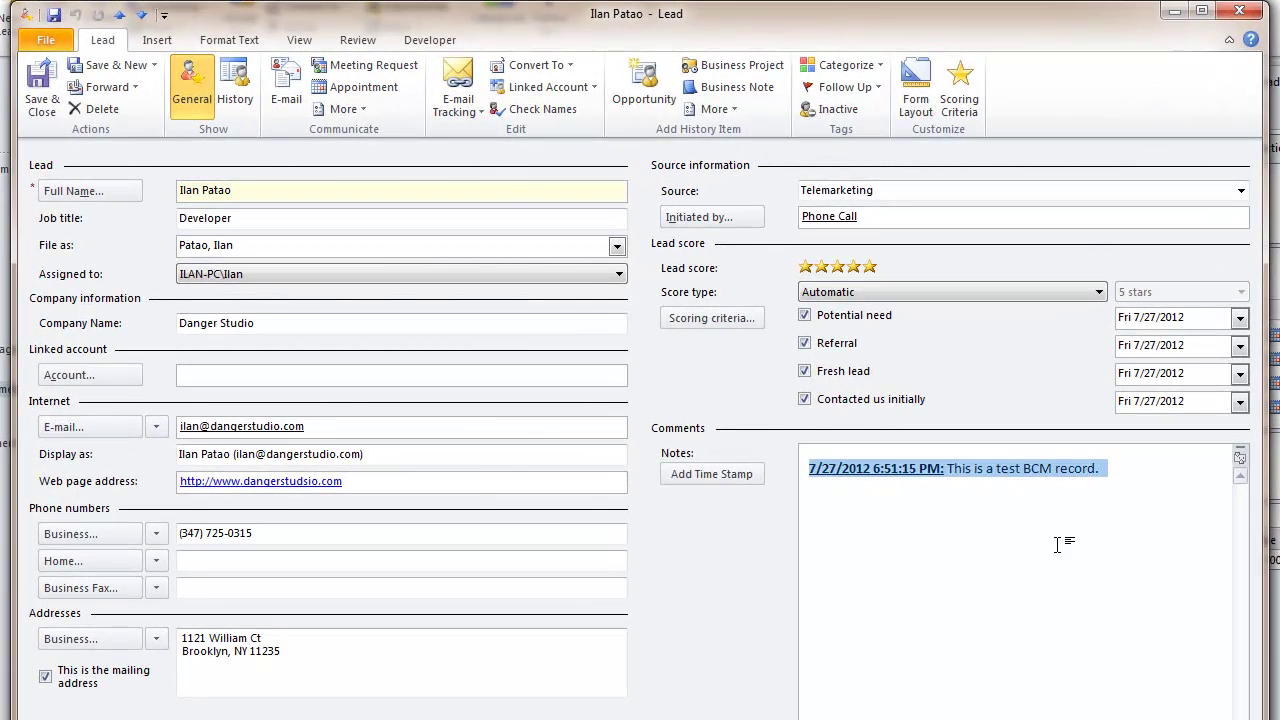
pyautogui.click(1057, 545)
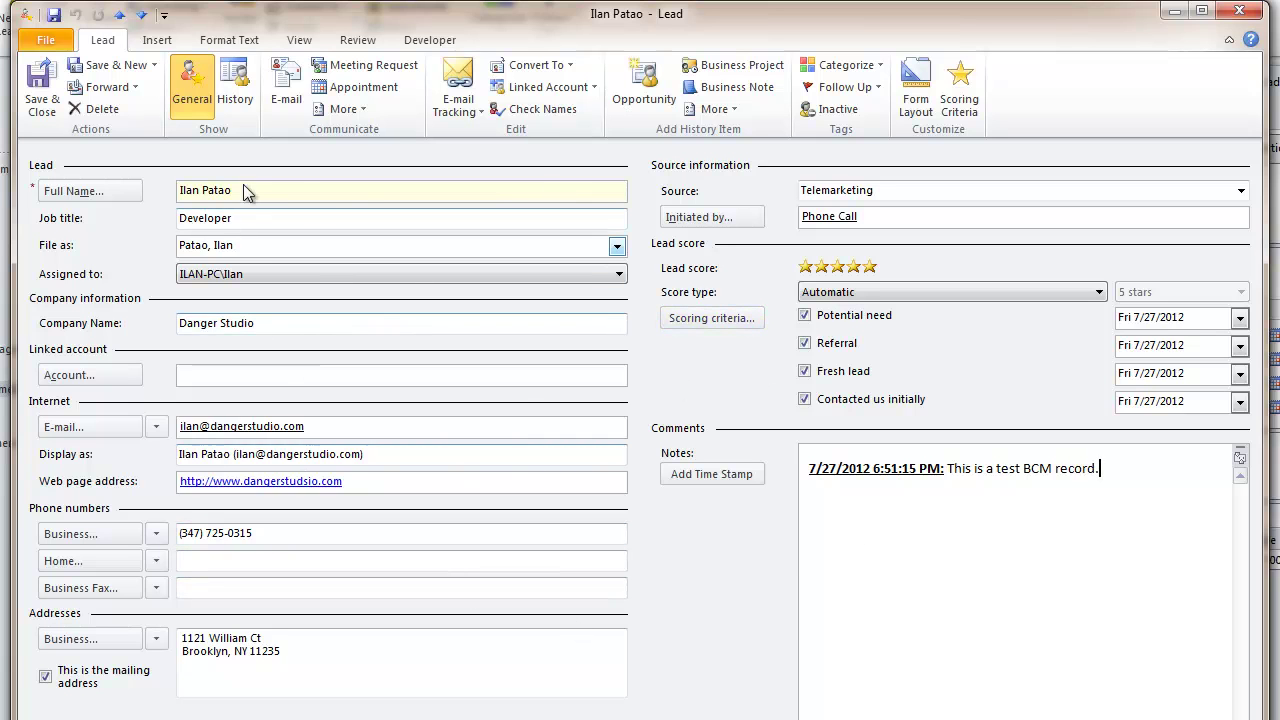
pyautogui.click(244, 104)
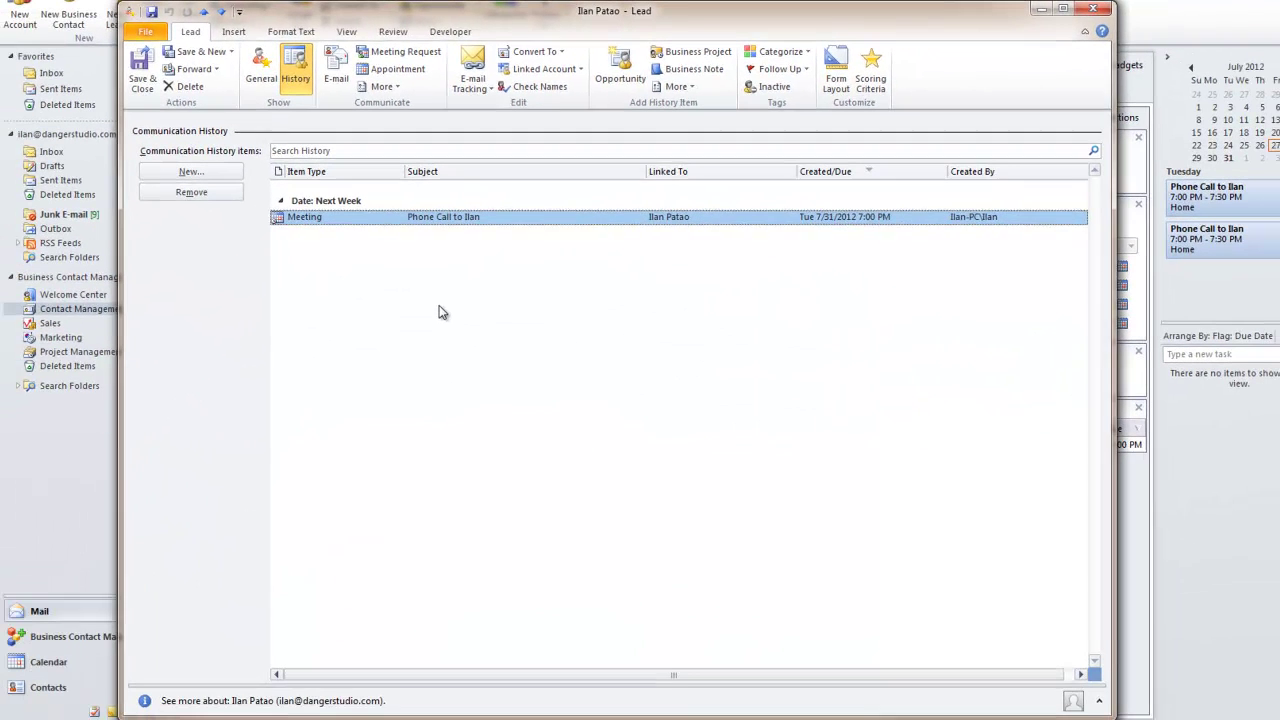
pyautogui.rightClick(439, 312)
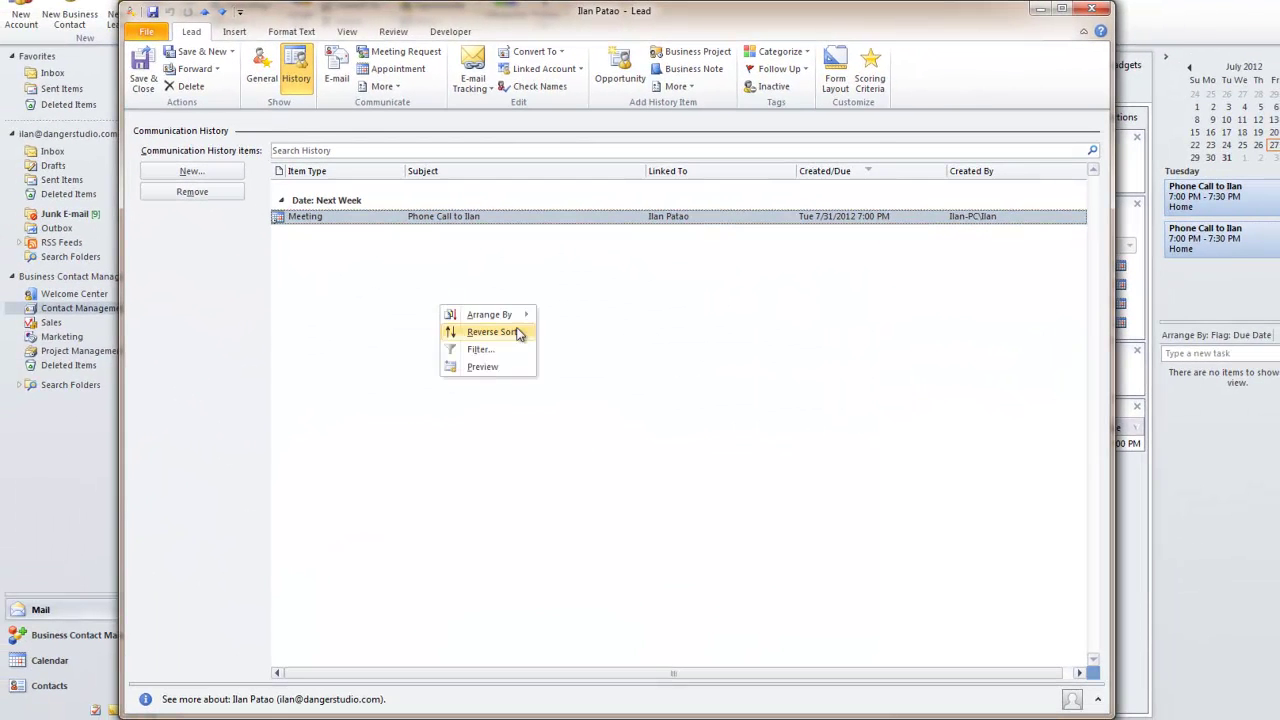
pyautogui.click(683, 390)
pyautogui.rightClick(289, 225)
pyautogui.click(594, 428)
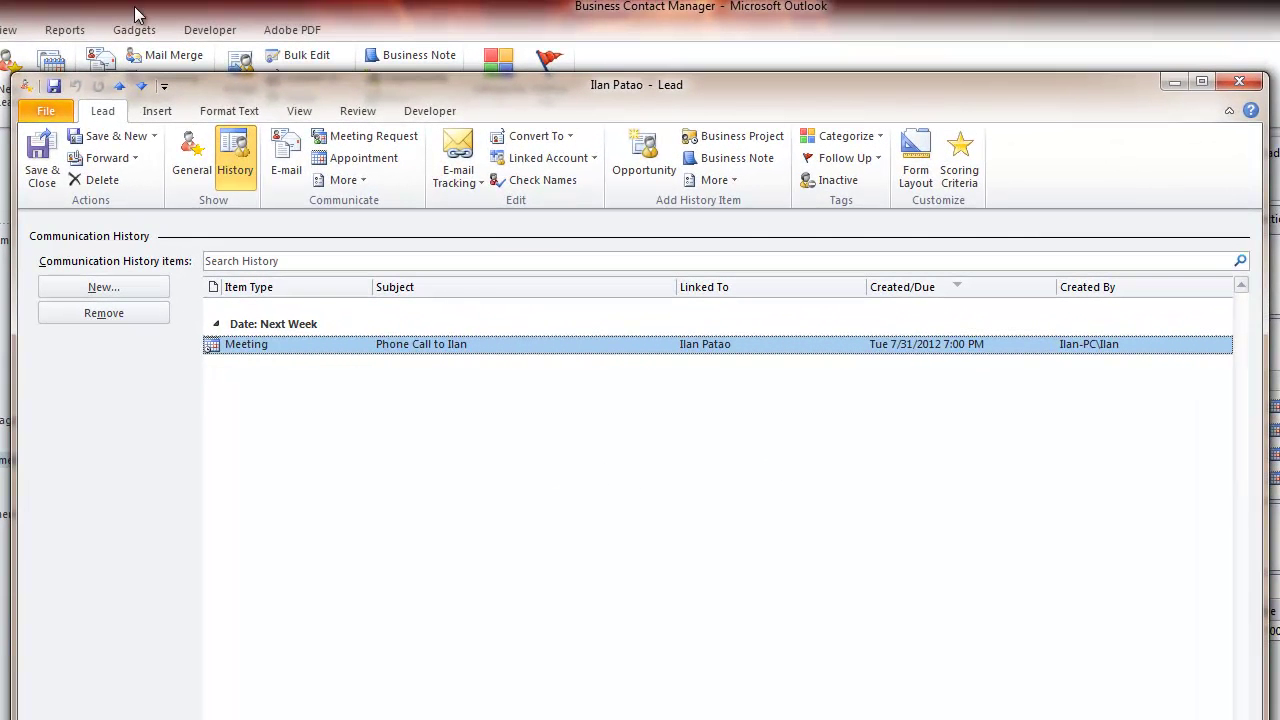
pyautogui.click(190, 160)
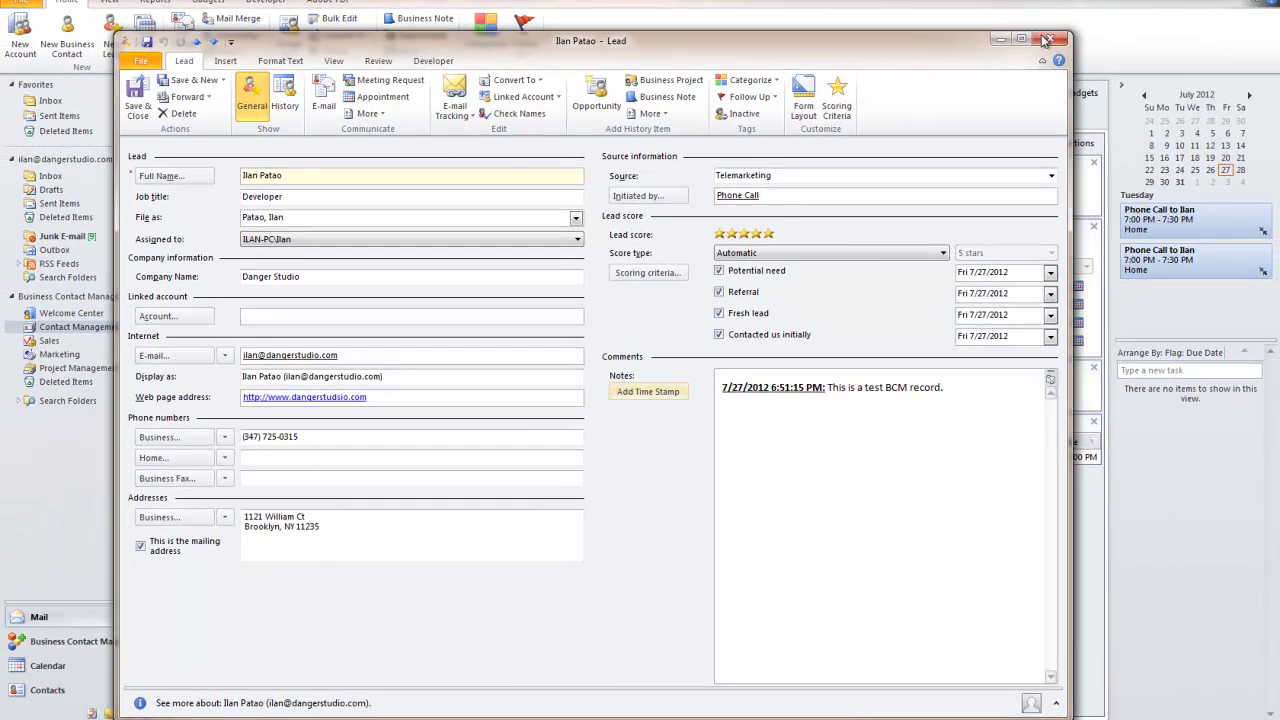
# Close the lead record and preview the 6/30/2012 'Danger Studio's Google Places' message in the Inbox
pyautogui.click(1045, 40)
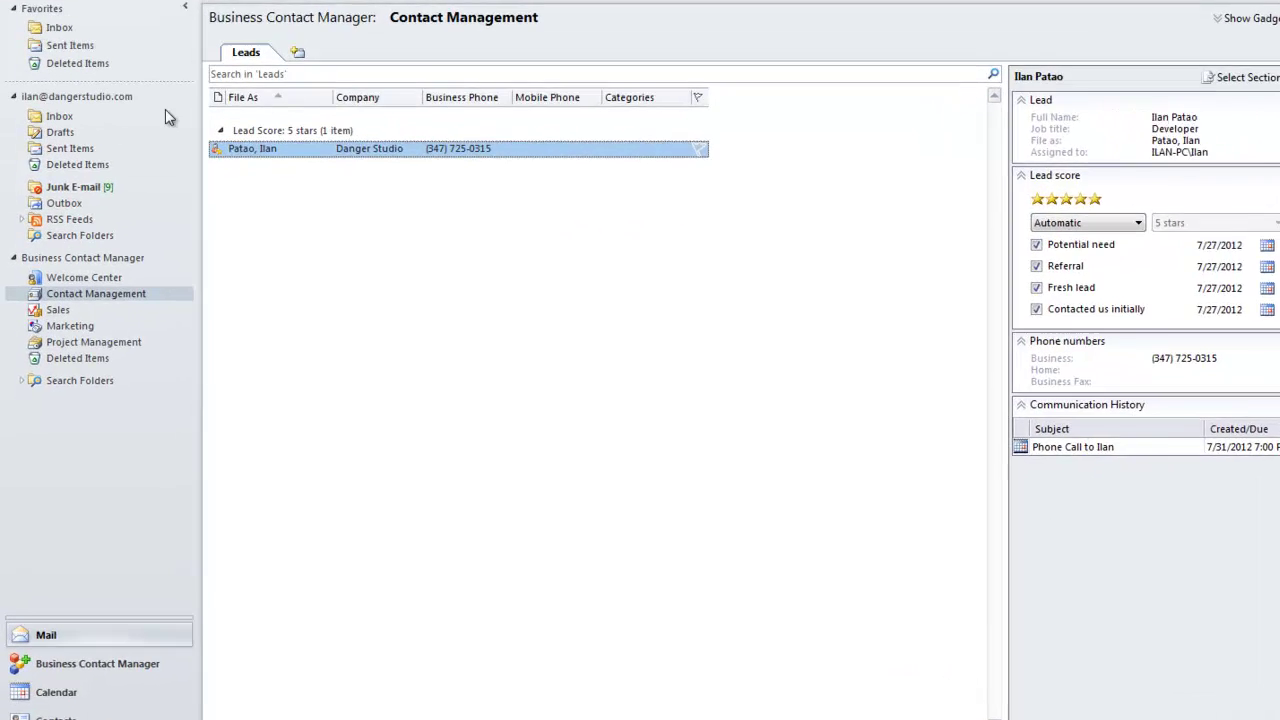
pyautogui.click(50, 176)
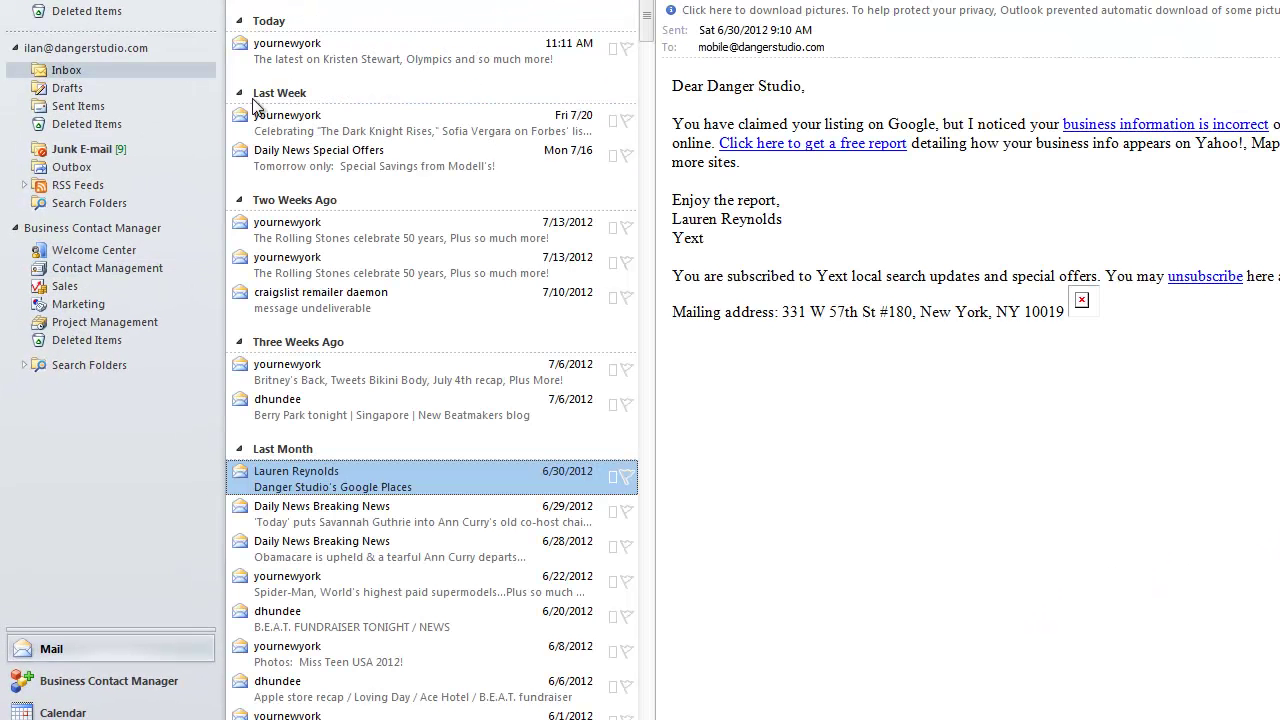
pyautogui.click(352, 412)
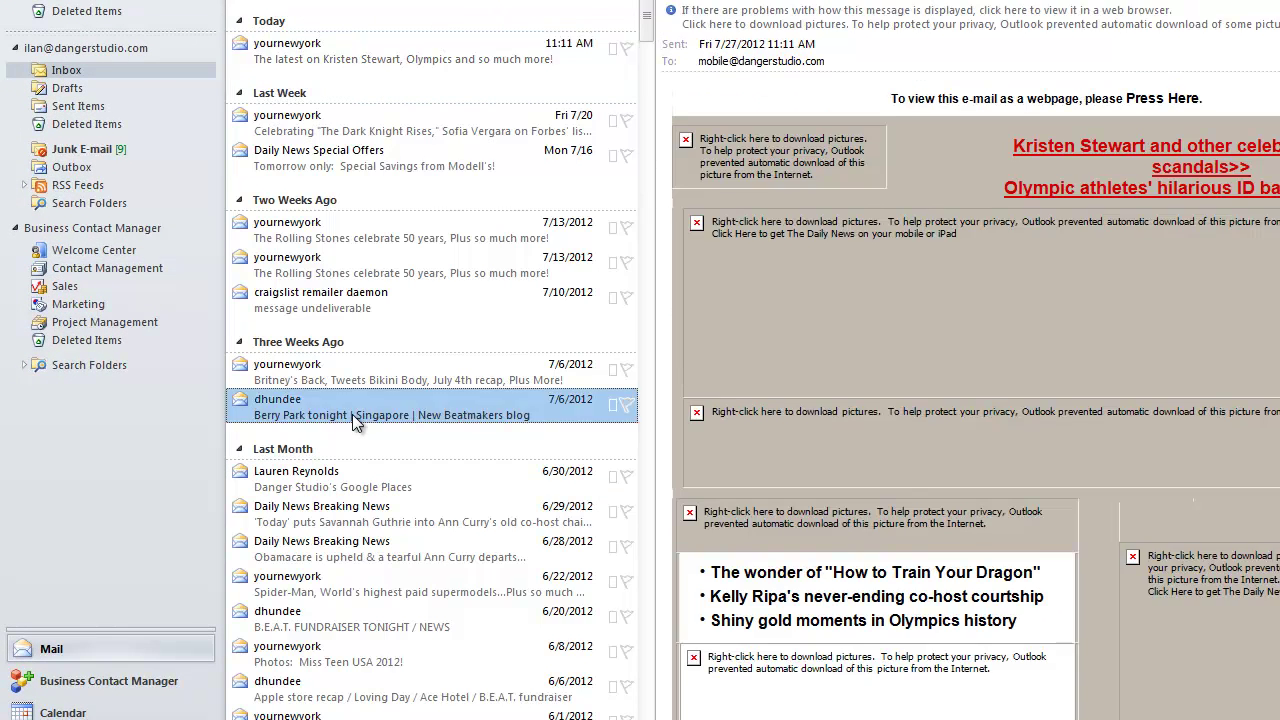
pyautogui.click(334, 380)
pyautogui.click(344, 495)
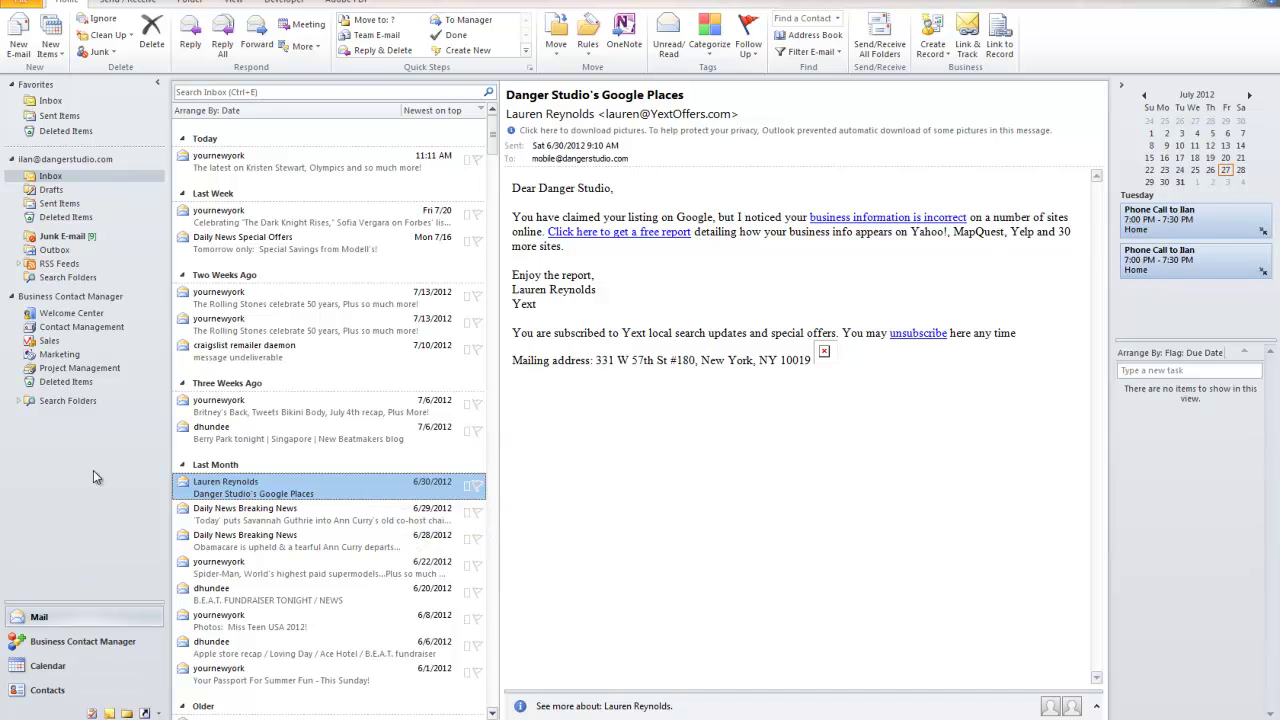
# Check the Calendar, showing the week of July 8–14 with its phone-call appointments
pyautogui.click(46, 668)
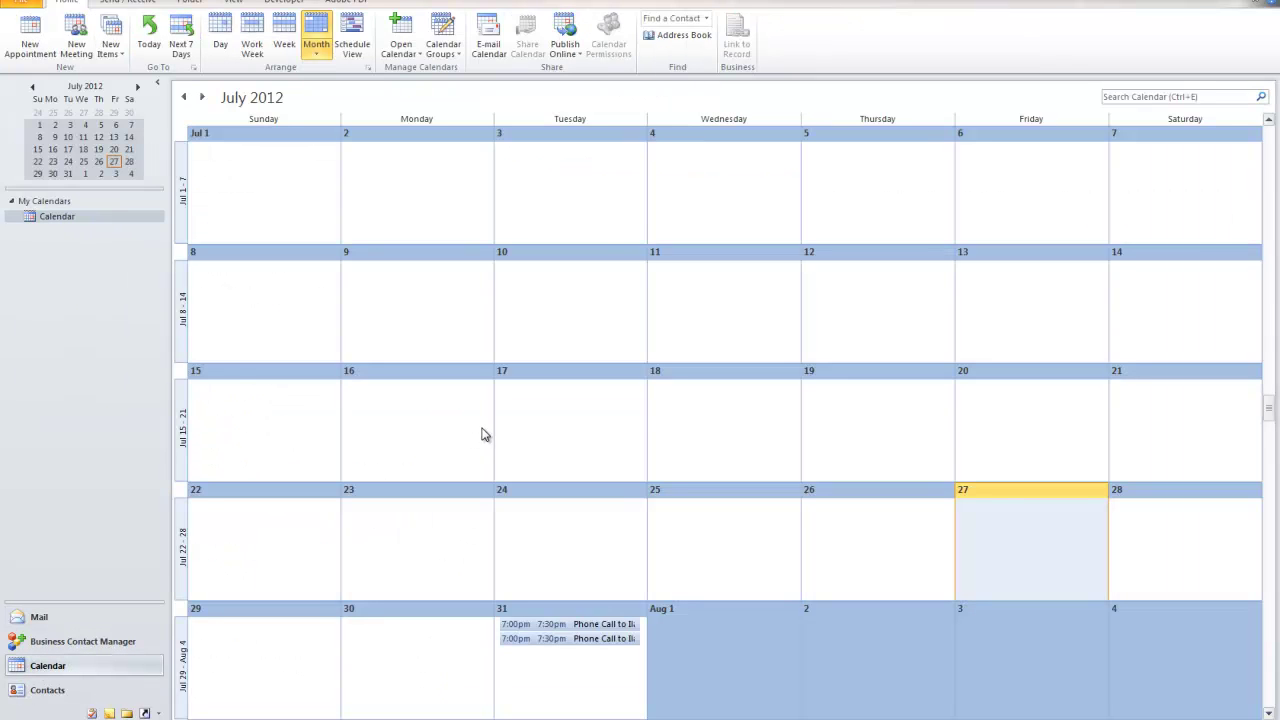
pyautogui.scroll(-1, 507, 408)
pyautogui.scroll(1, 507, 403)
pyautogui.scroll(-2, 507, 403)
pyautogui.scroll(1, 507, 403)
pyautogui.scroll(1, 507, 410)
pyautogui.scroll(-1, 507, 410)
pyautogui.scroll(1, 508, 420)
pyautogui.click(178, 357)
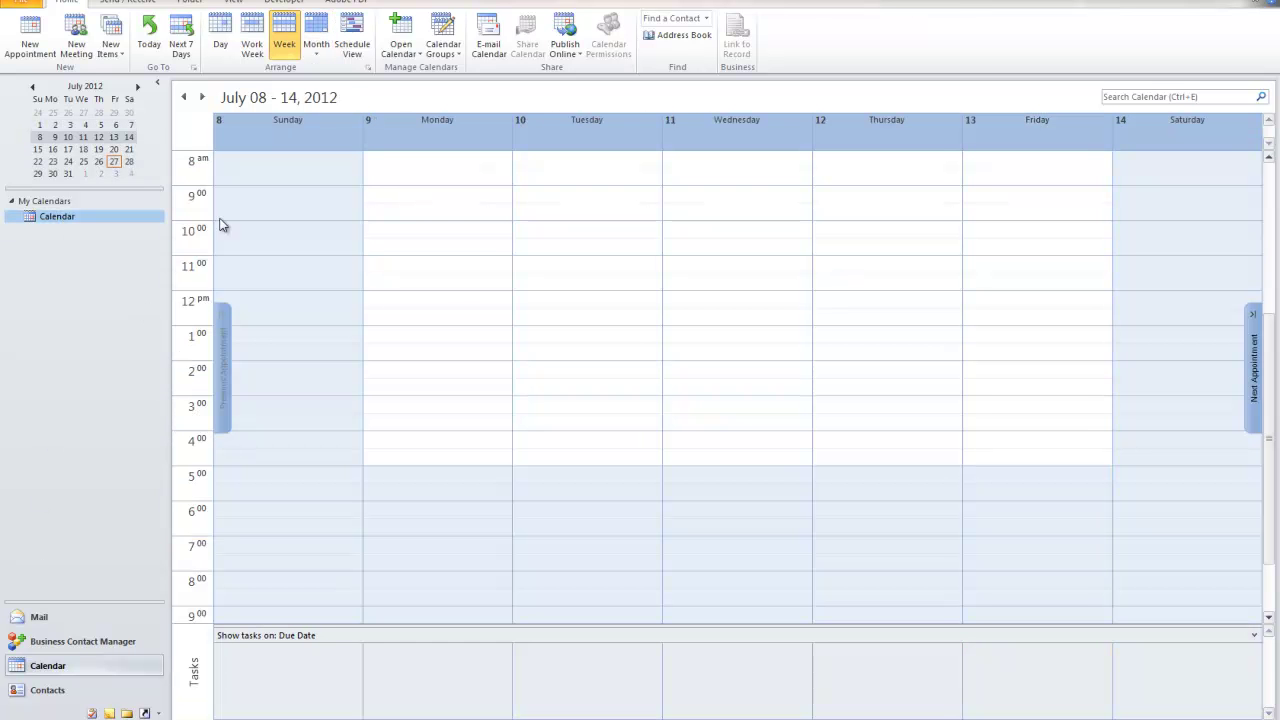
# Reopen the Danger Studio developer's lead record from the Business Contact Manager list
pyautogui.click(47, 621)
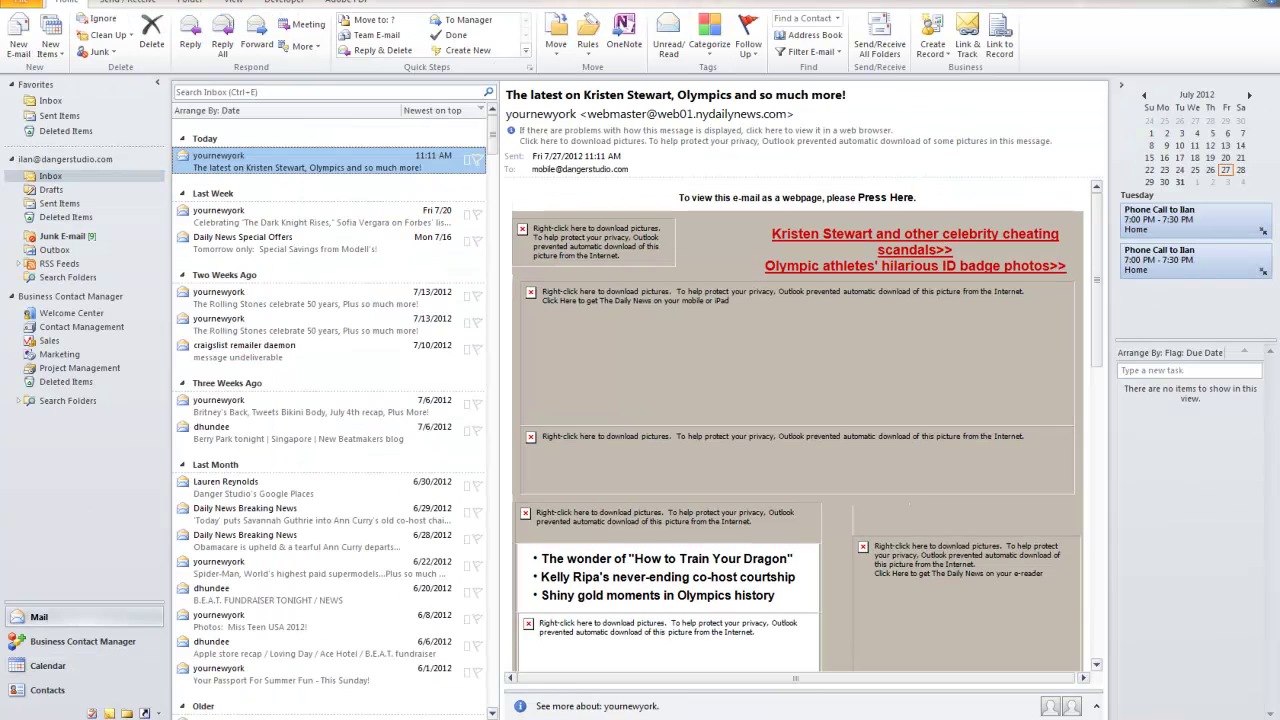
pyautogui.click(64, 664)
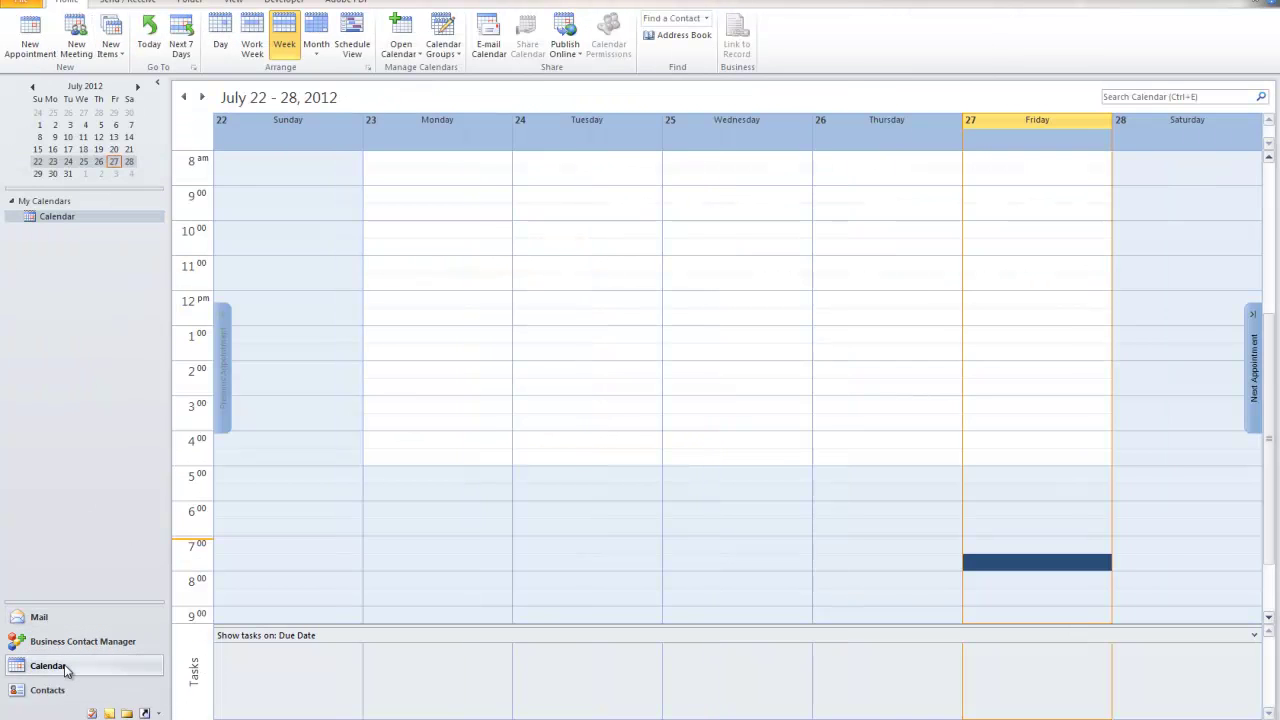
pyautogui.click(80, 641)
pyautogui.doubleClick(266, 204)
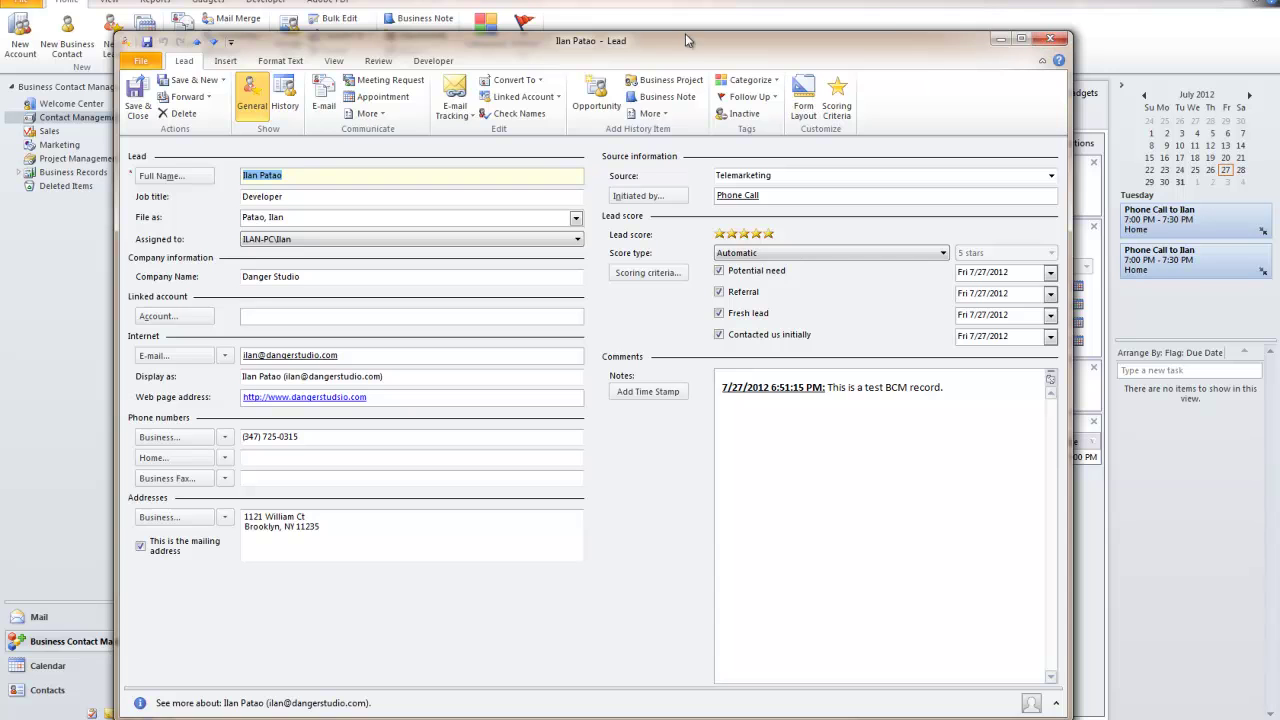
pyautogui.click(1046, 39)
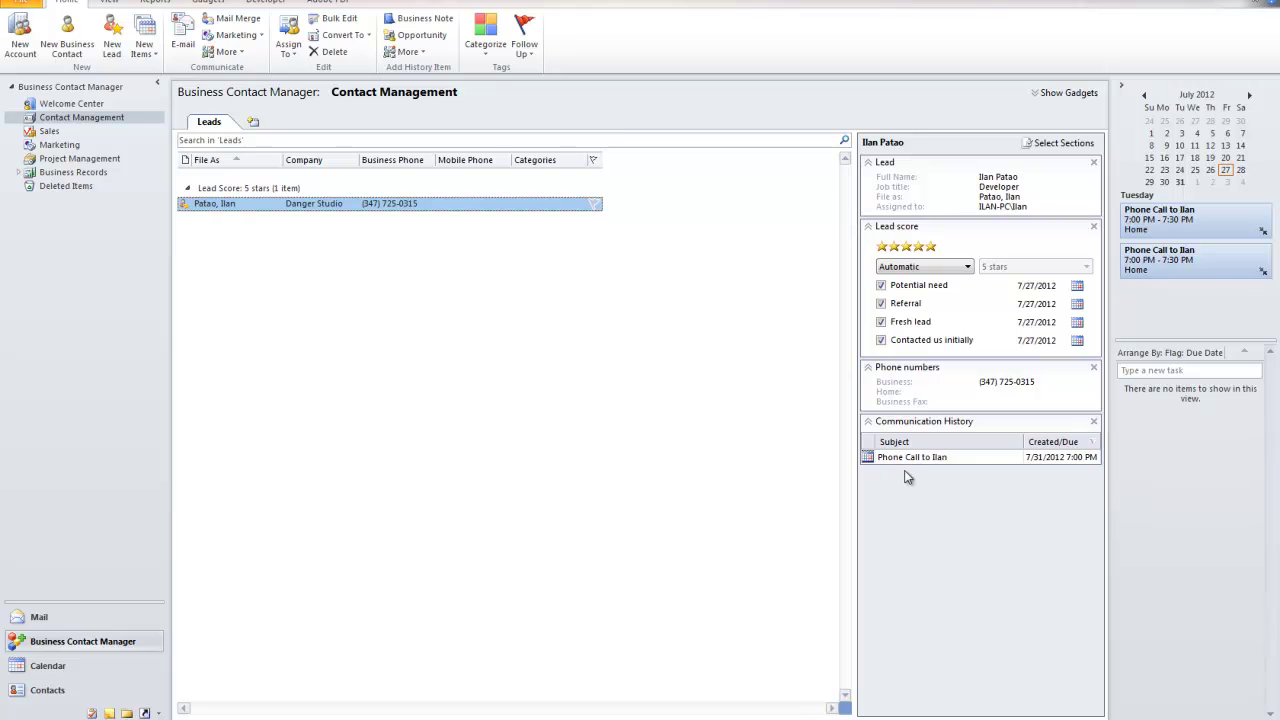
pyautogui.click(953, 465)
pyautogui.click(944, 458)
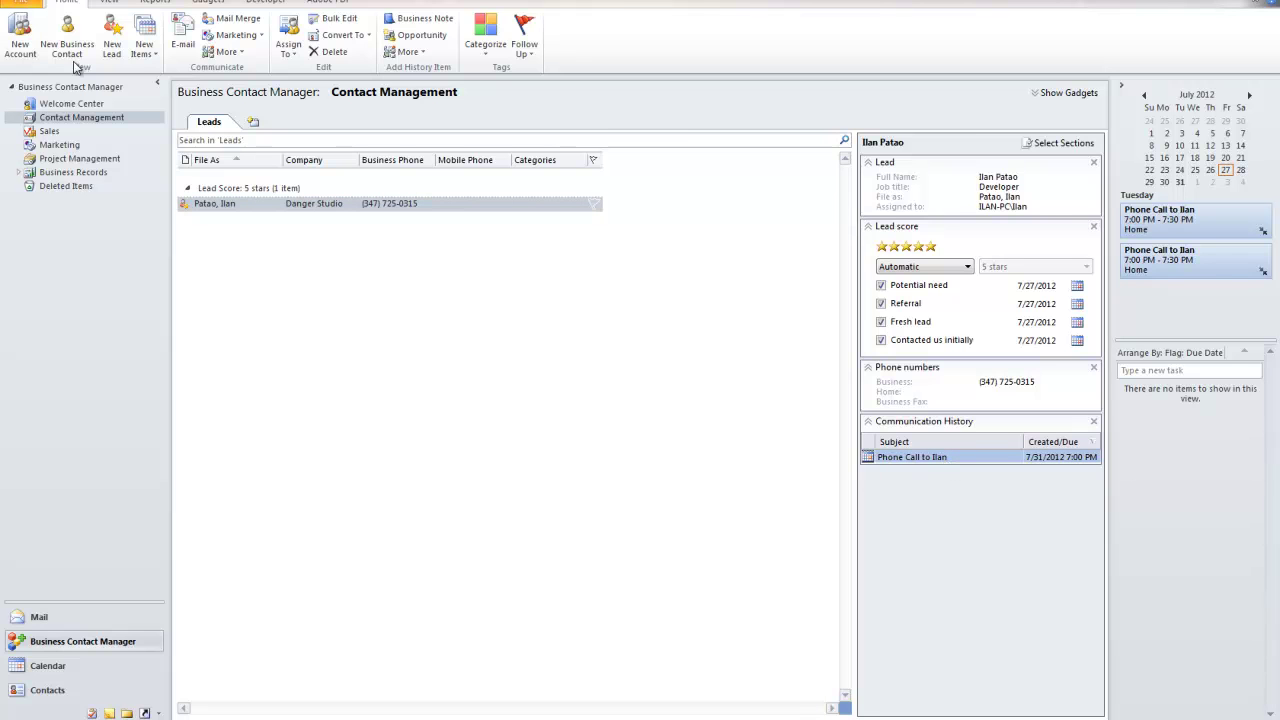
pyautogui.doubleClick(291, 204)
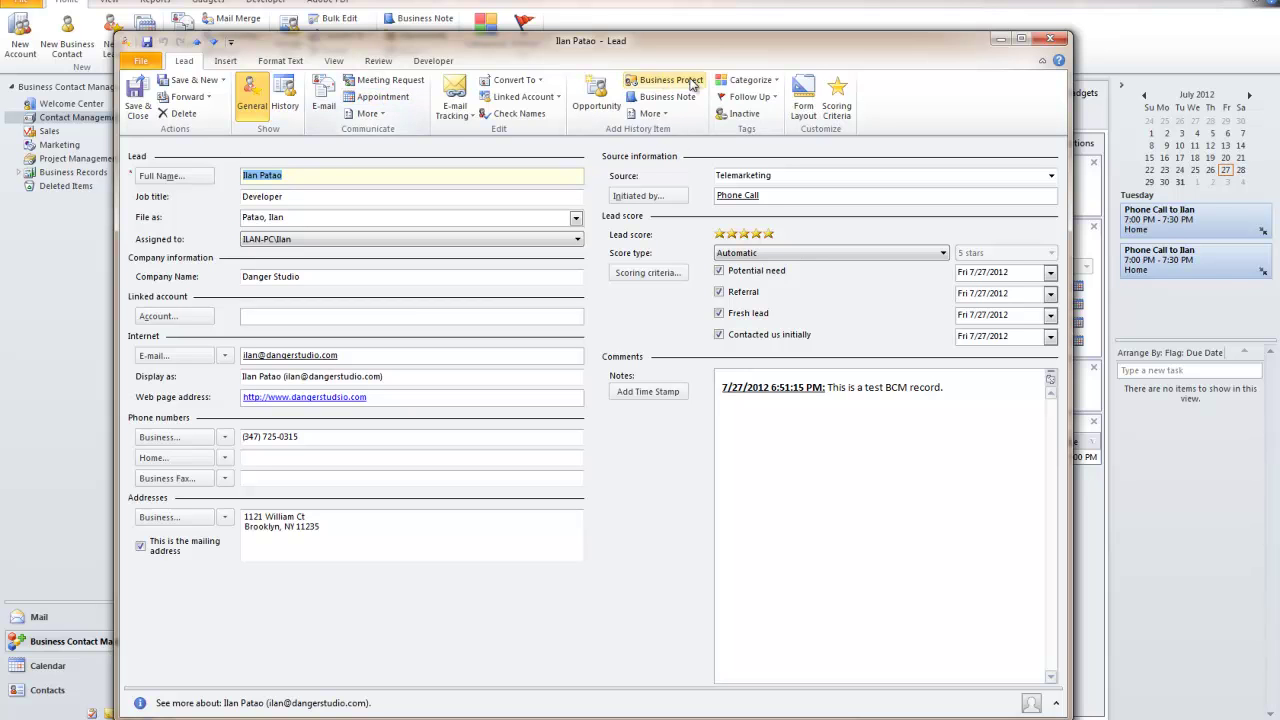
# Flag the lead for follow-up Tomorrow, starting and due Saturday, July 28, 2012
pyautogui.click(775, 98)
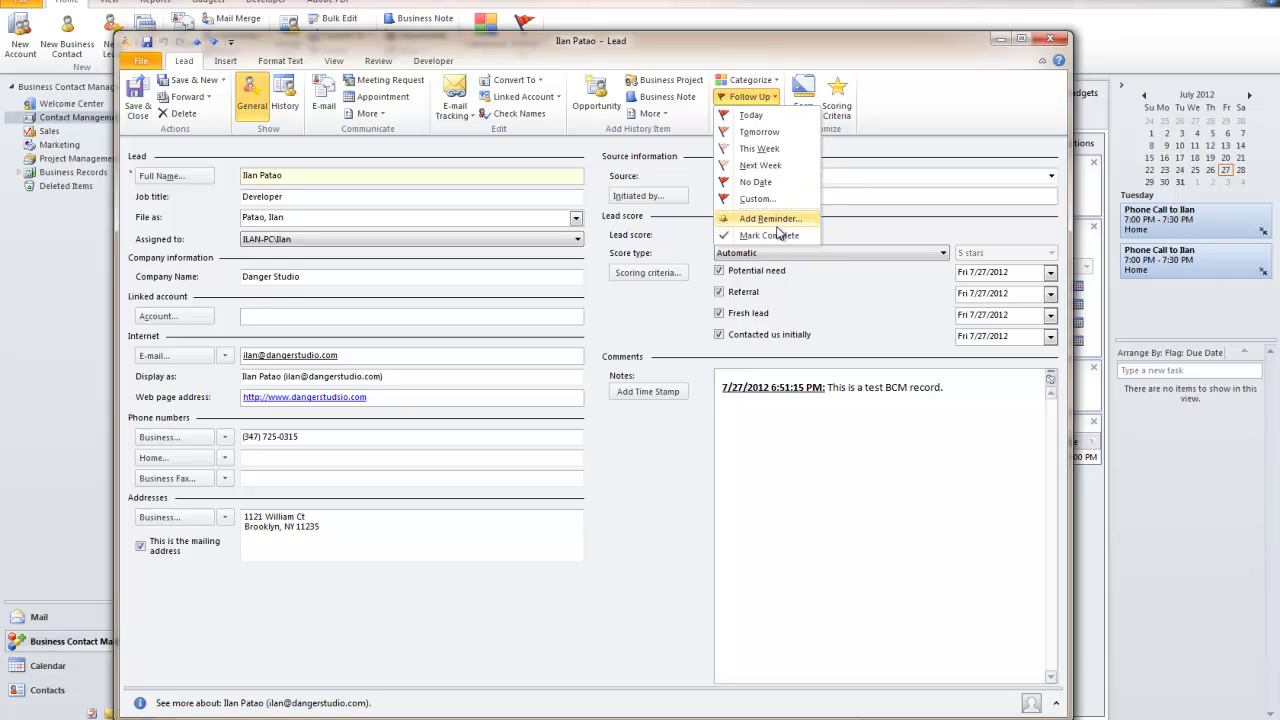
pyautogui.click(762, 133)
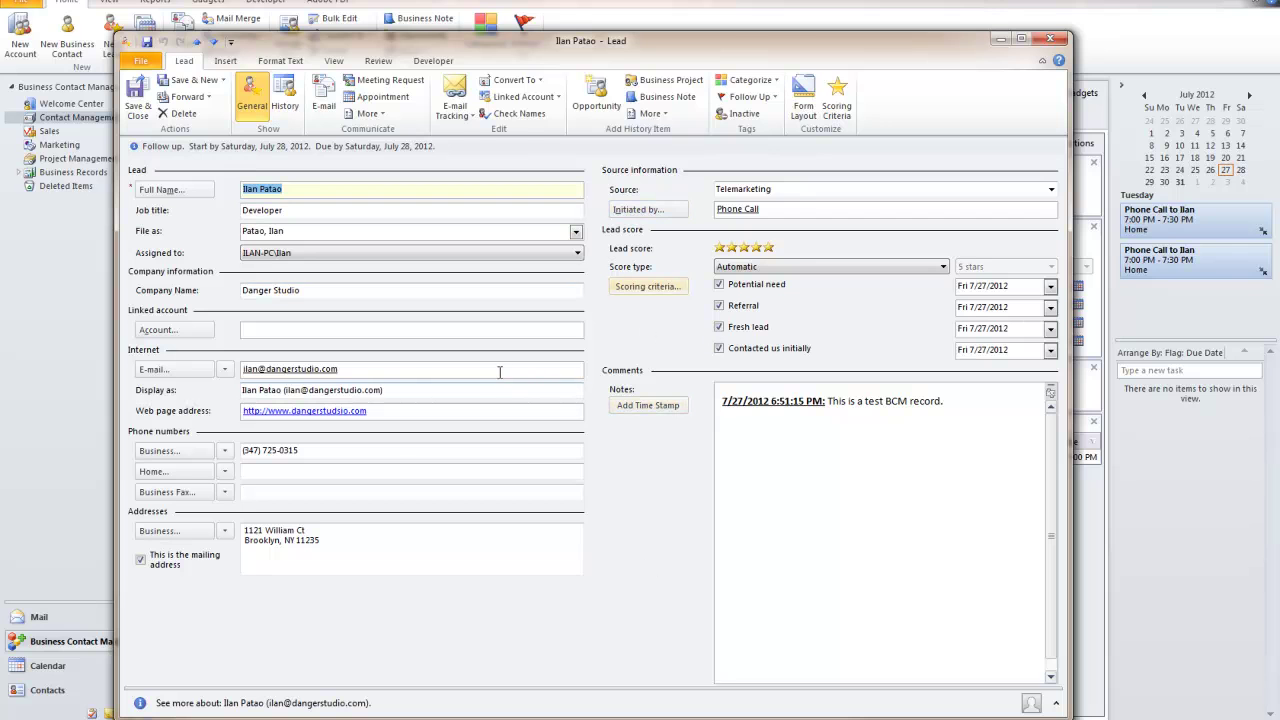
pyautogui.click(750, 97)
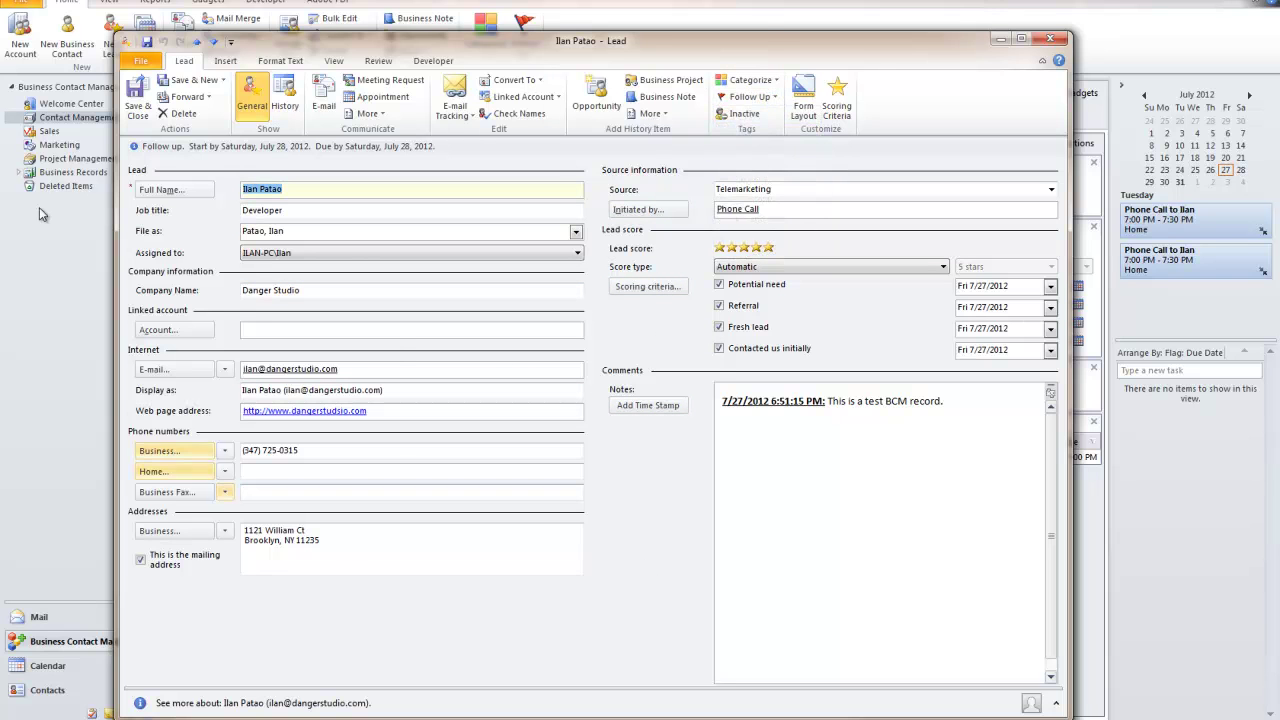
pyautogui.click(750, 80)
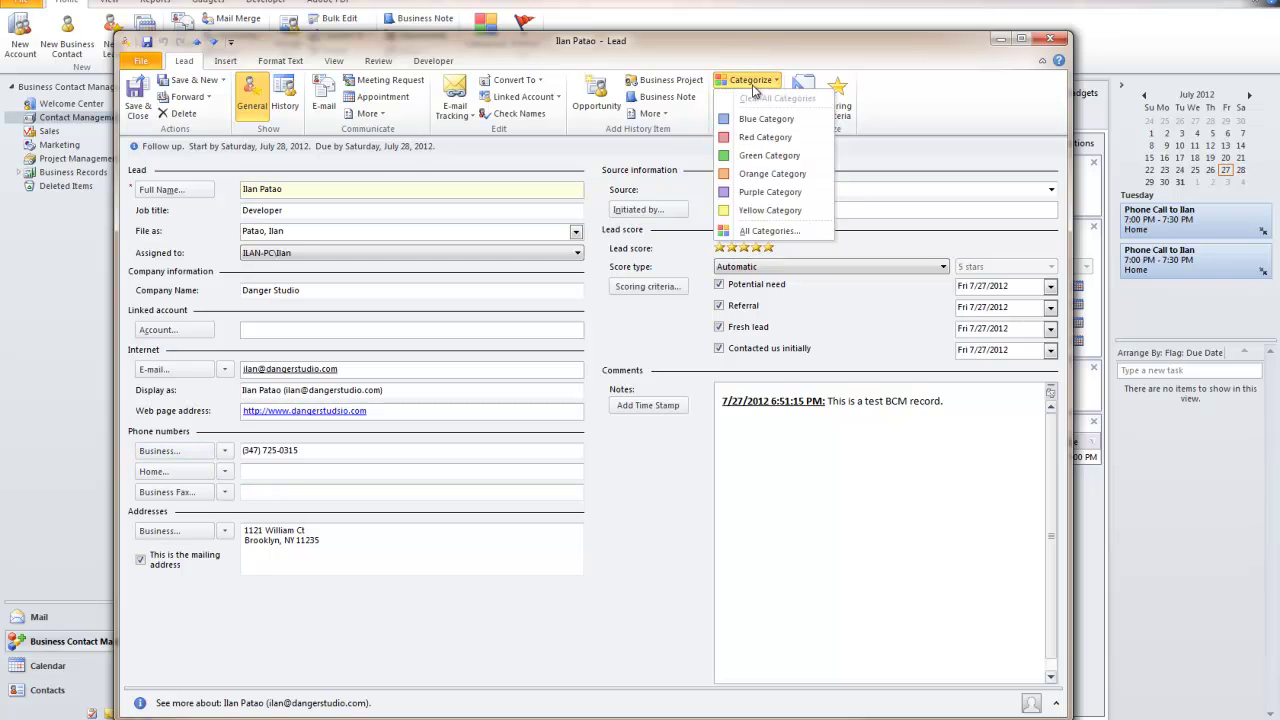
pyautogui.click(753, 232)
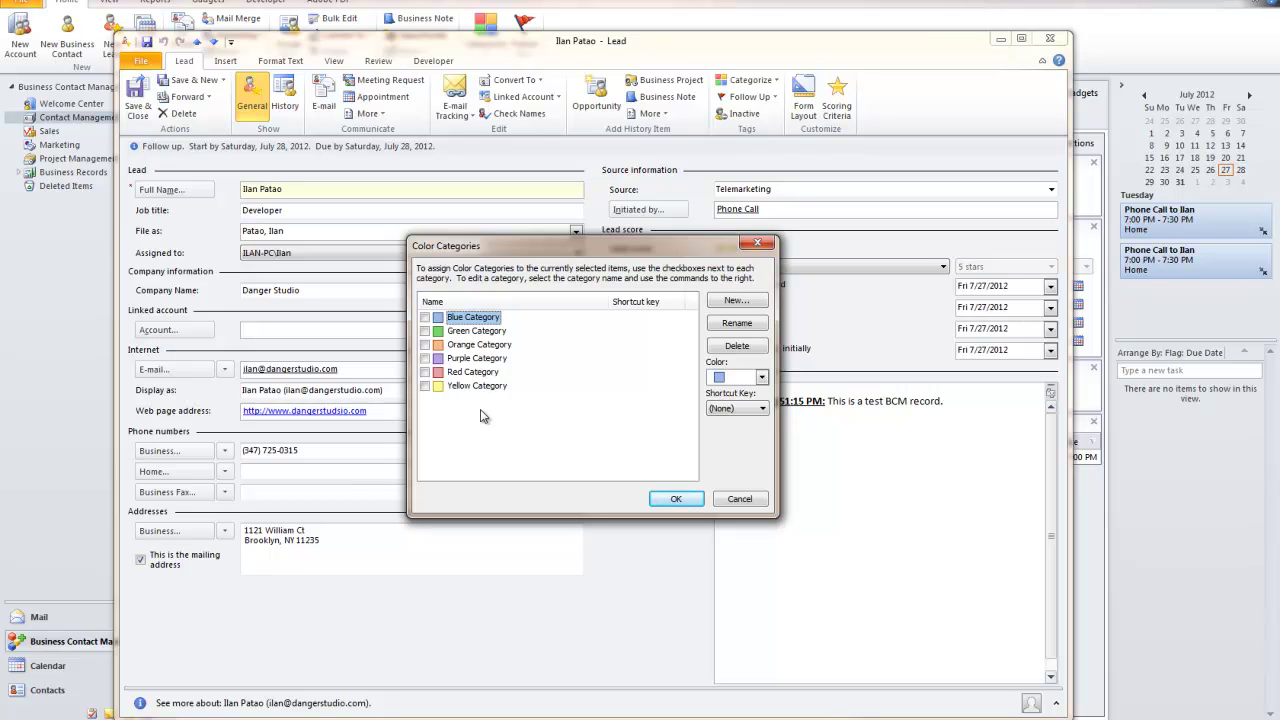
pyautogui.click(739, 499)
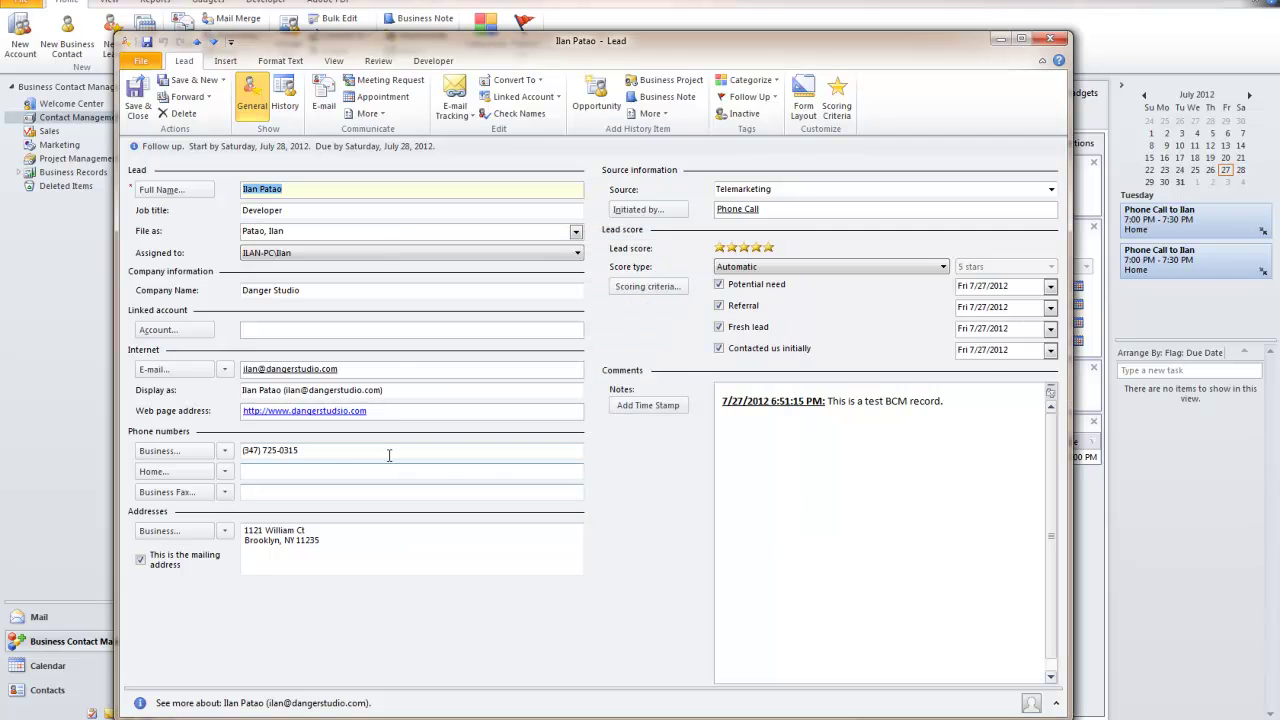
pyautogui.click(374, 531)
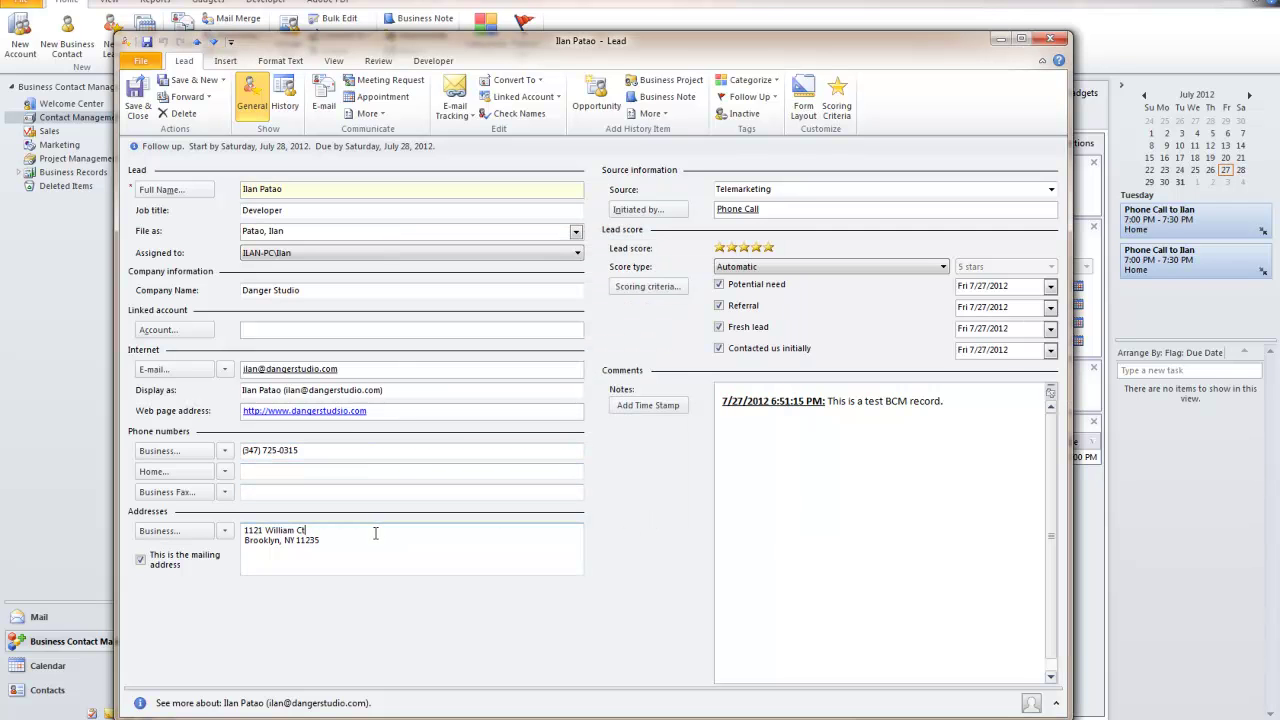
pyautogui.click(304, 469)
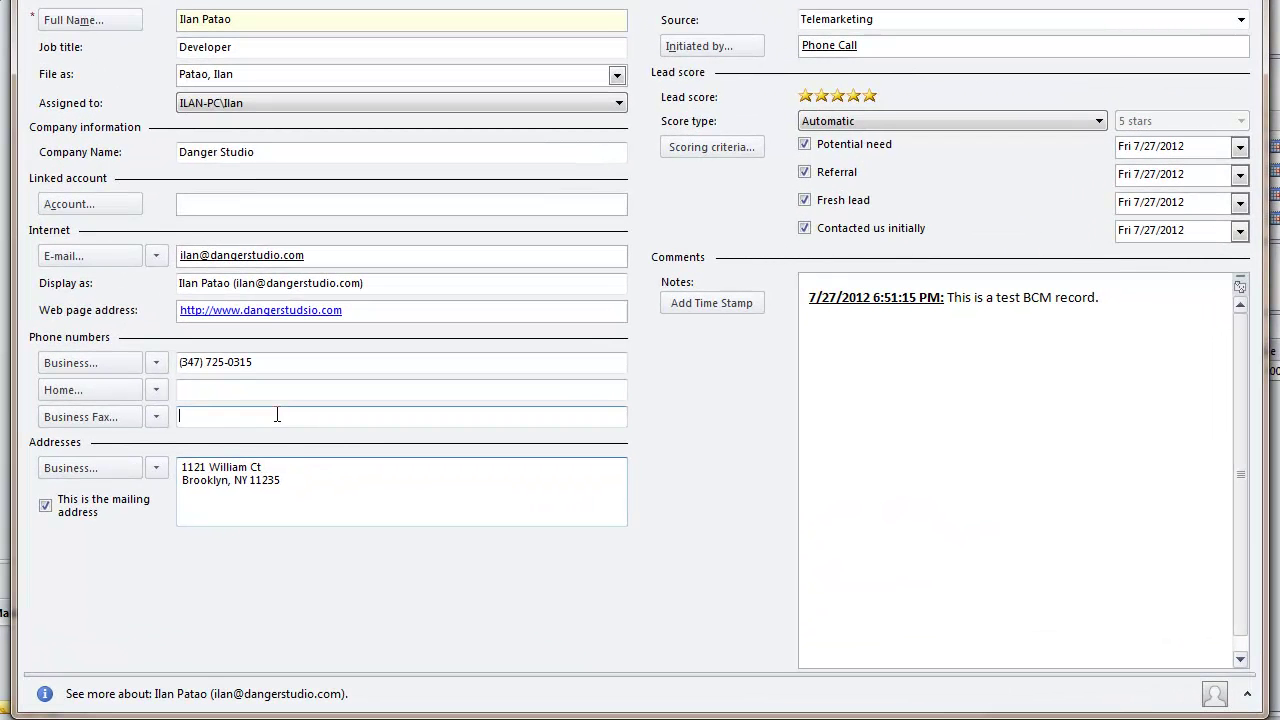
pyautogui.click(215, 394)
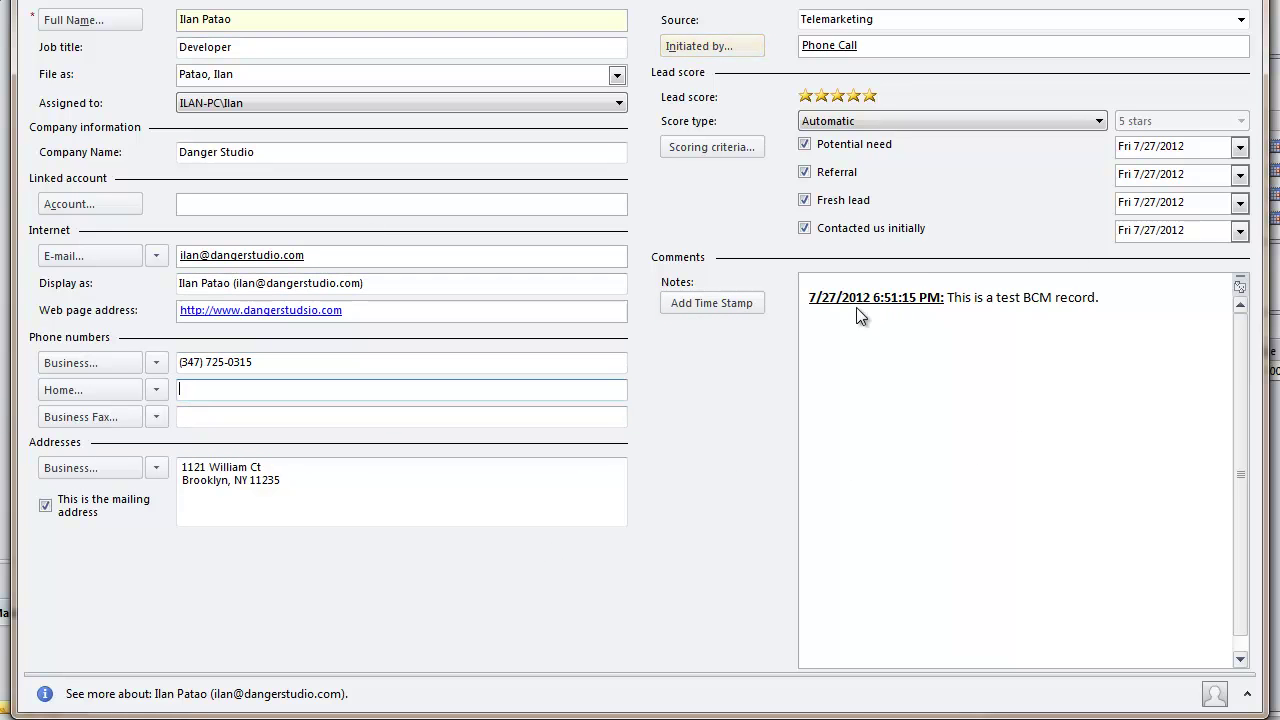
pyautogui.tripleClick(1094, 300)
pyautogui.click(1022, 310)
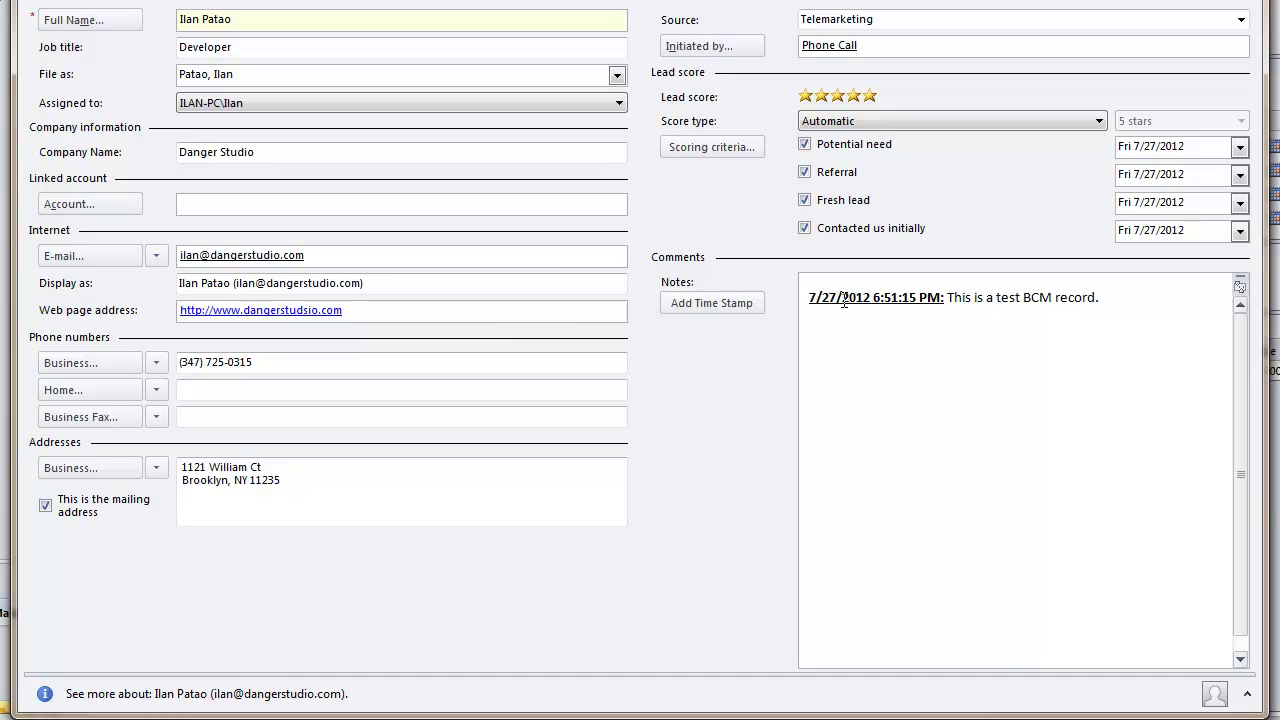
pyautogui.tripleClick(1073, 304)
pyautogui.moveTo(1106, 306); pyautogui.dragTo(269, 296)
pyautogui.click(1084, 326)
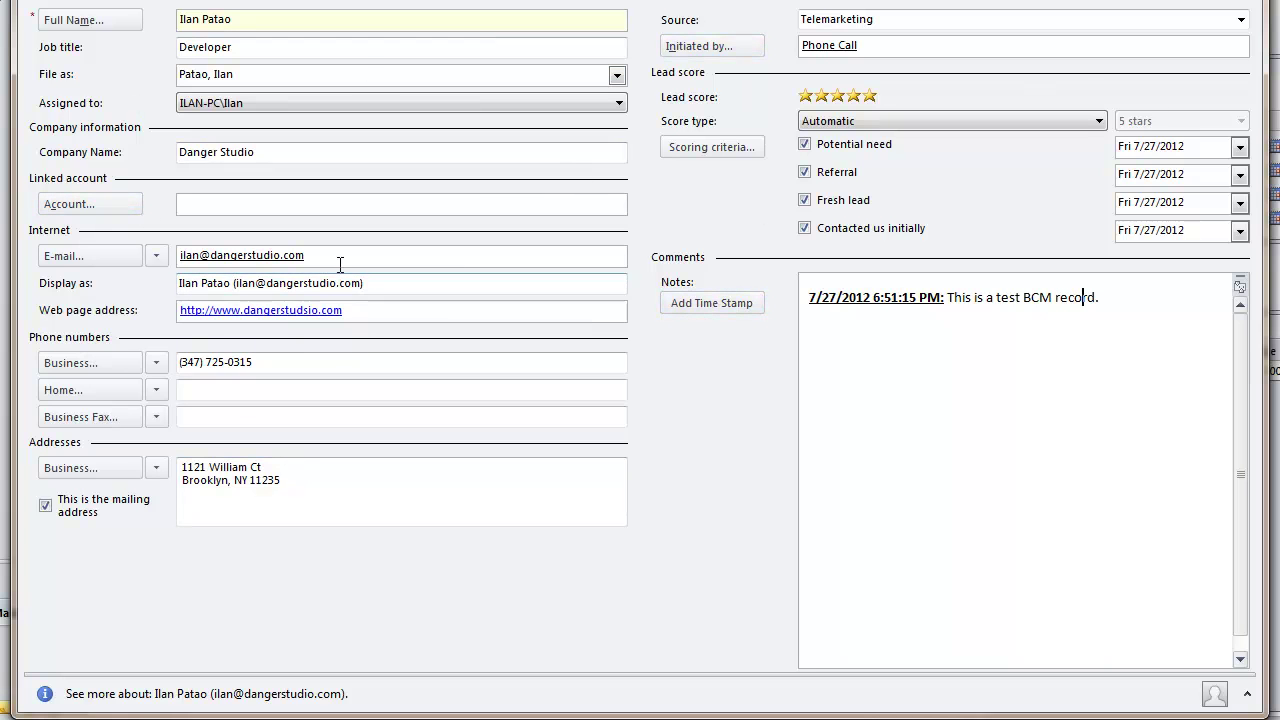
pyautogui.click(1082, 484)
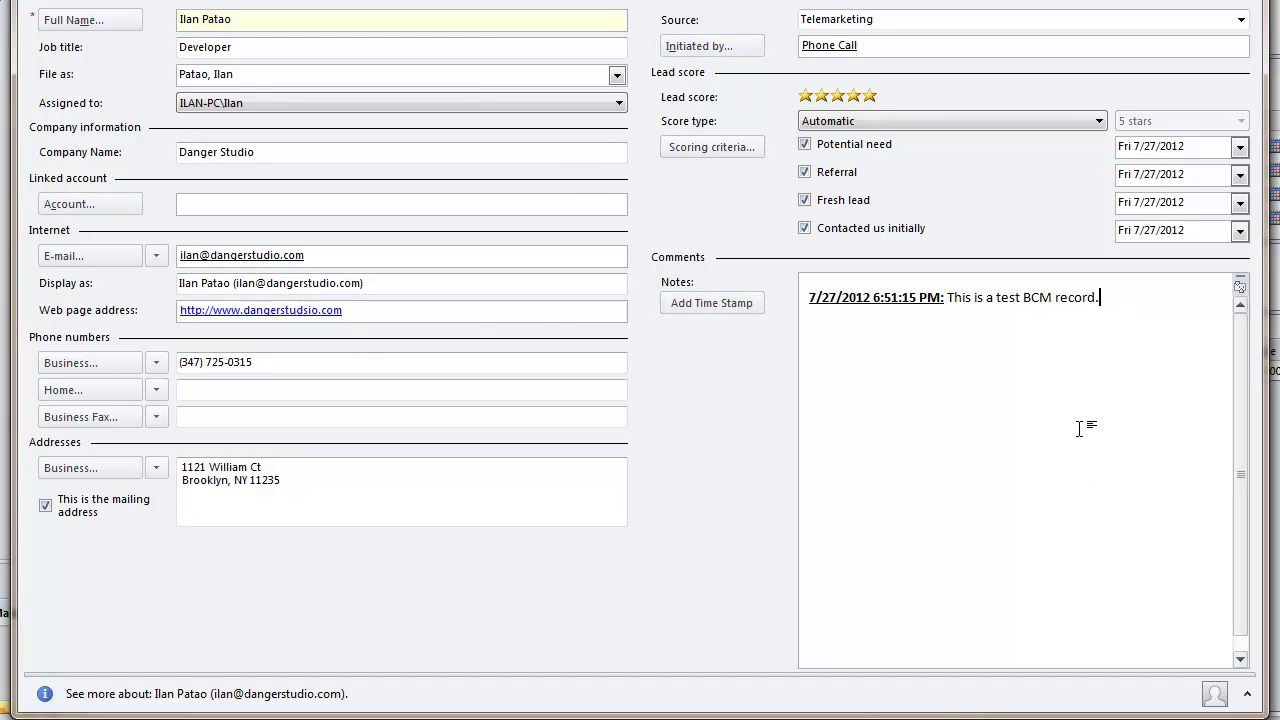